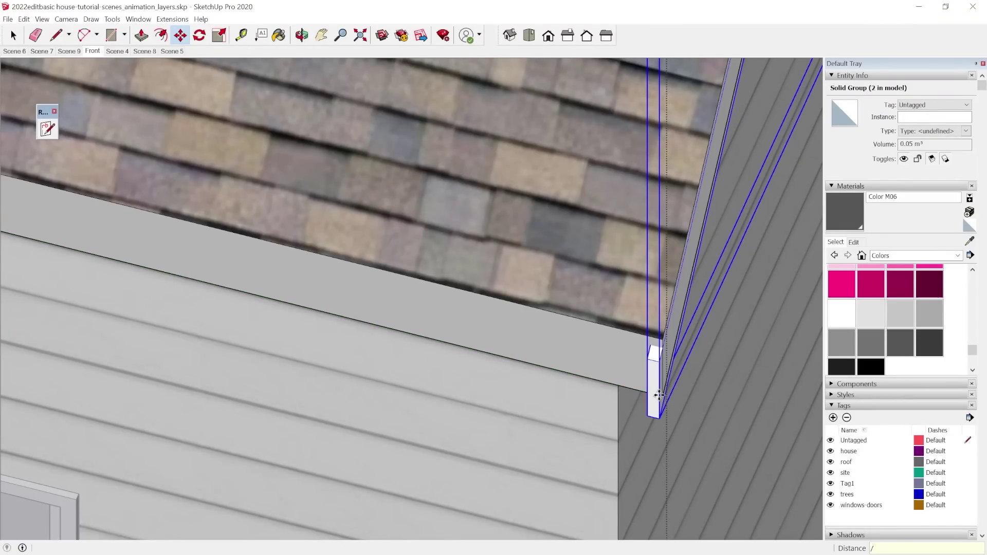
Step: Fill the side eave with evenly spaced rafter tail copies by dividing the copy distance with /15
key("Return")
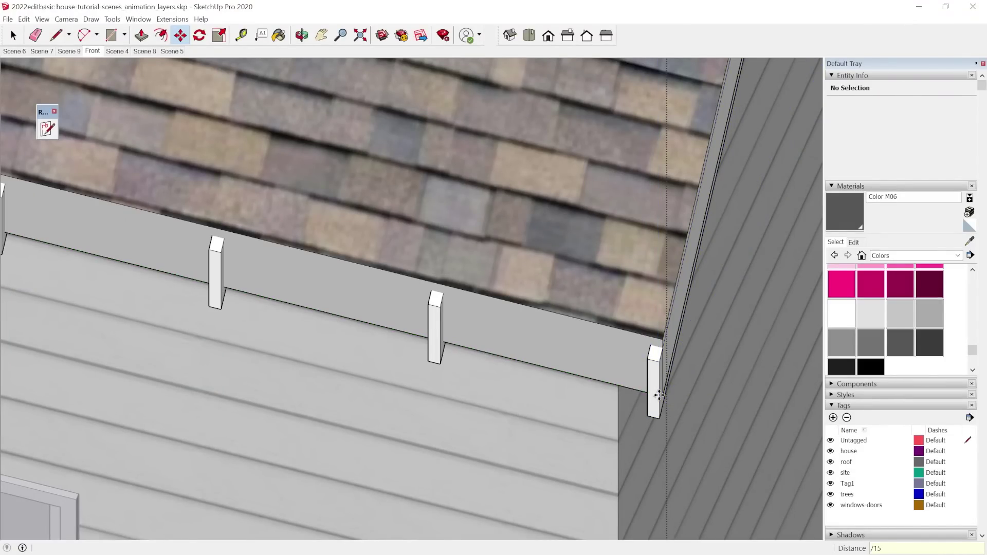
key("space")
scroll(659, 396, "down", 5)
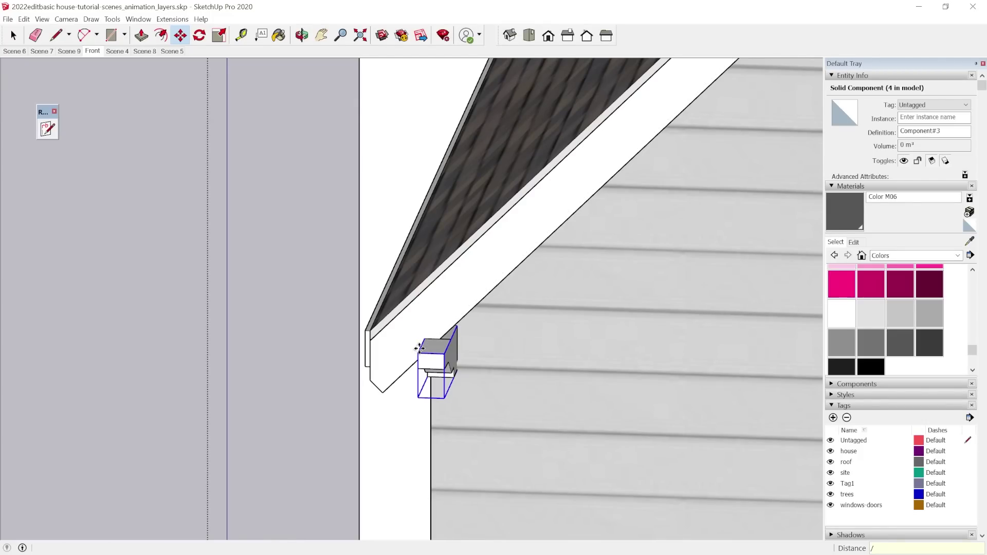
Step: Divide the copy distance along the front gable's slope to space the bracket copies evenly under the rake
key("Return")
scroll(379, 396, "down", 5)
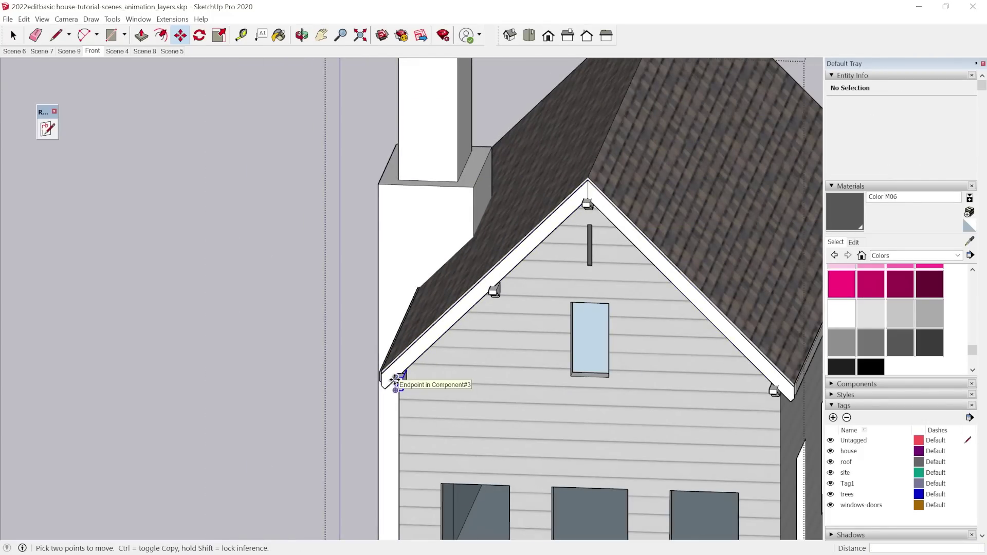
key("space")
Step: Switch to Scene 9 and rename it Final Perspective
left_click(68, 51)
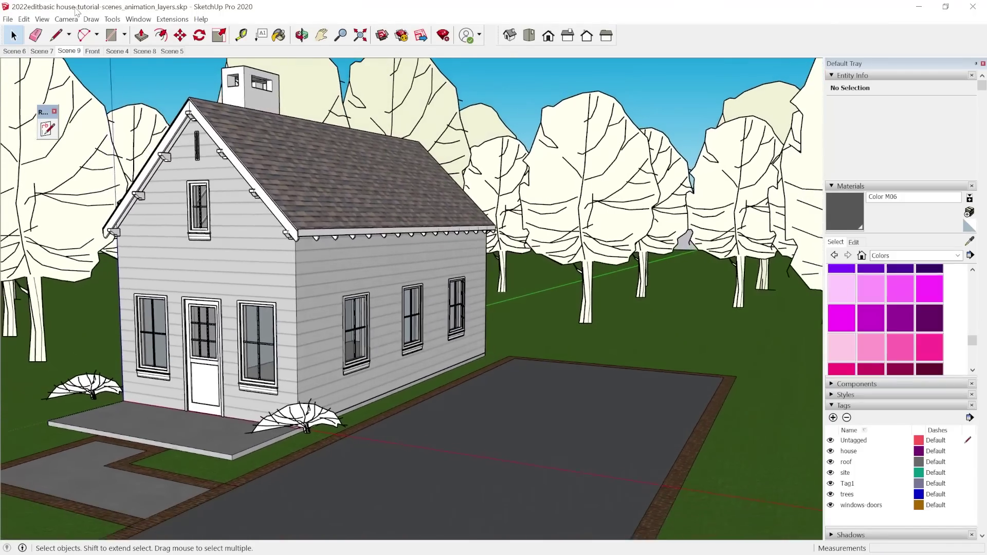
right_click(71, 55)
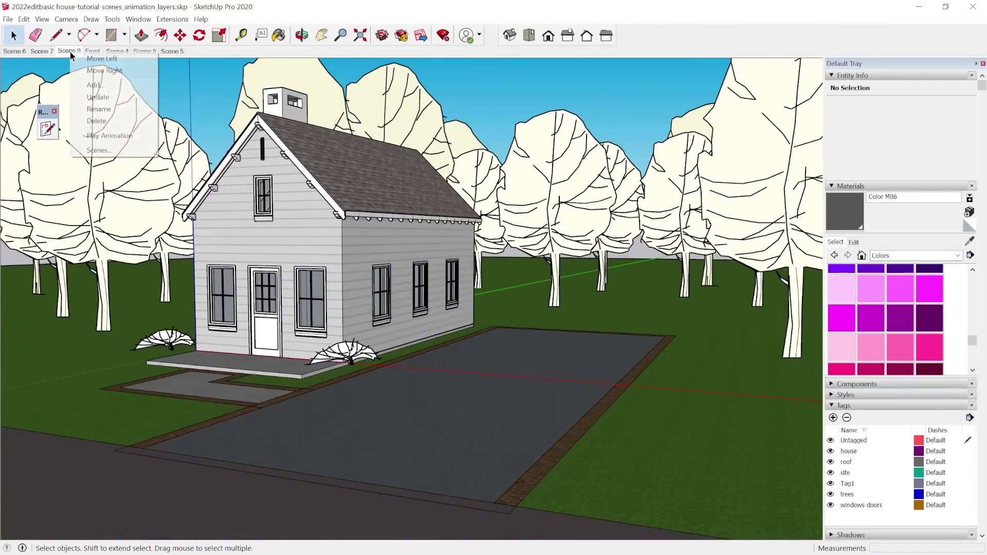
left_click(116, 111)
type("Final Perspe")
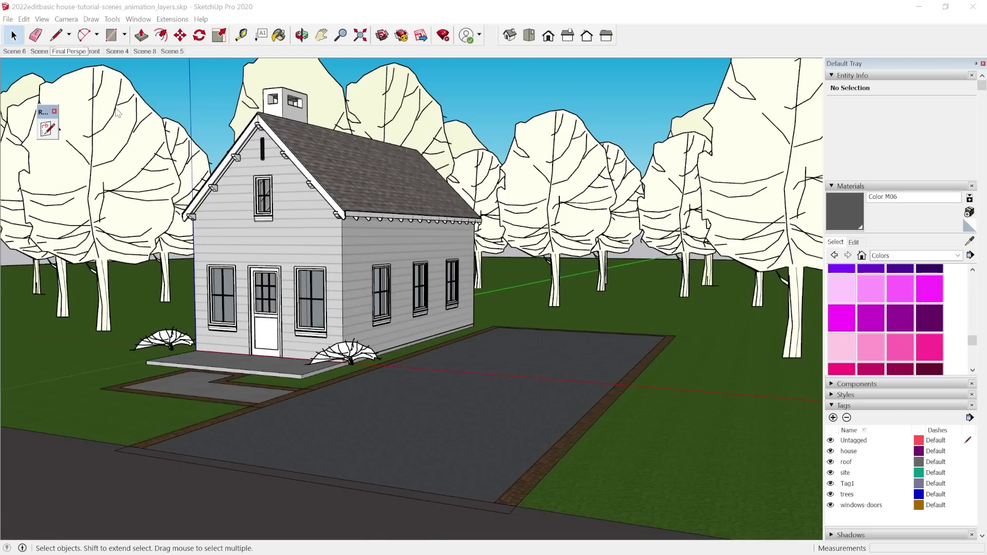
type("ctive")
key("Return")
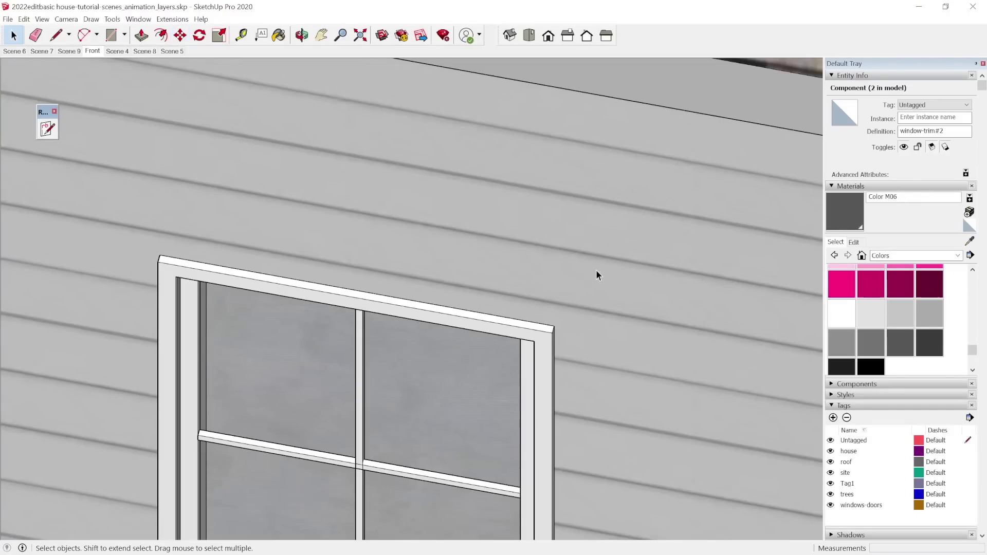
Step: Examine the front gable, its roof overhang and the lower eave corners from several angles
scroll(598, 257, "down", 5)
mouse_move(601, 246)
middle_mouse_down()
mouse_move(215, 362)
mouse_move(345, 246)
middle_mouse_up()
scroll(231, 180, "up", 1)
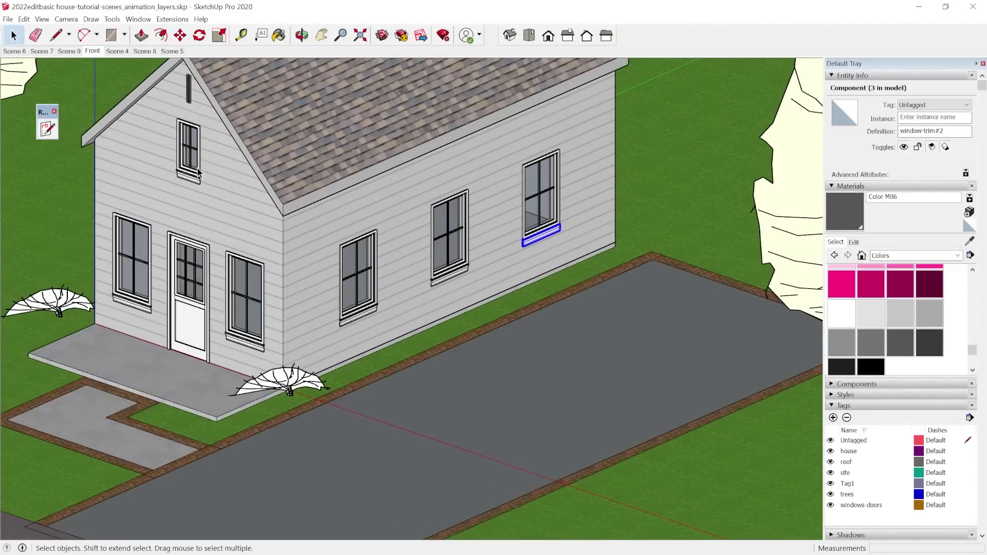
middle_click_drag(231, 179, 370, 216)
scroll(159, 302, "up", 3)
scroll(374, 205, "down", 2)
scroll(297, 249, "up", 3)
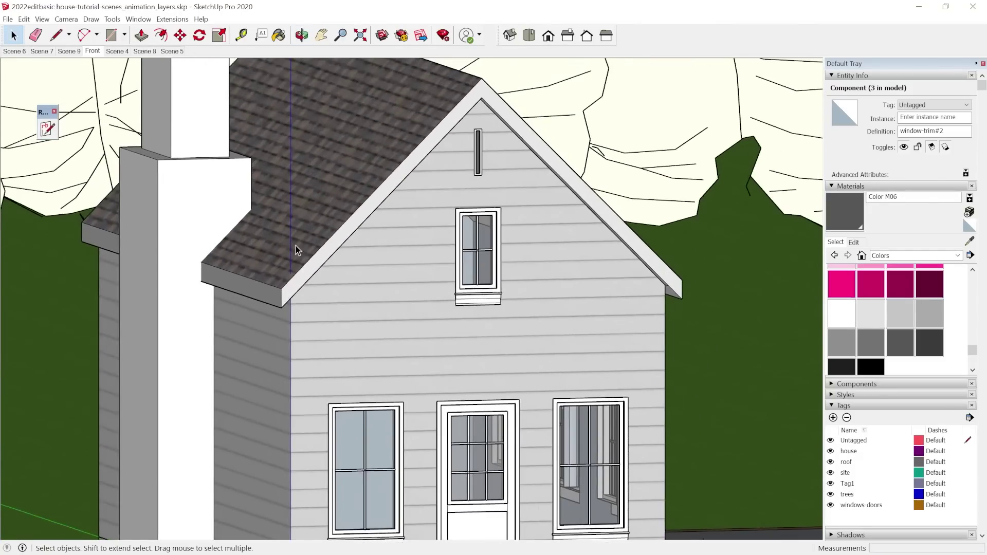
scroll(274, 267, "up", 5)
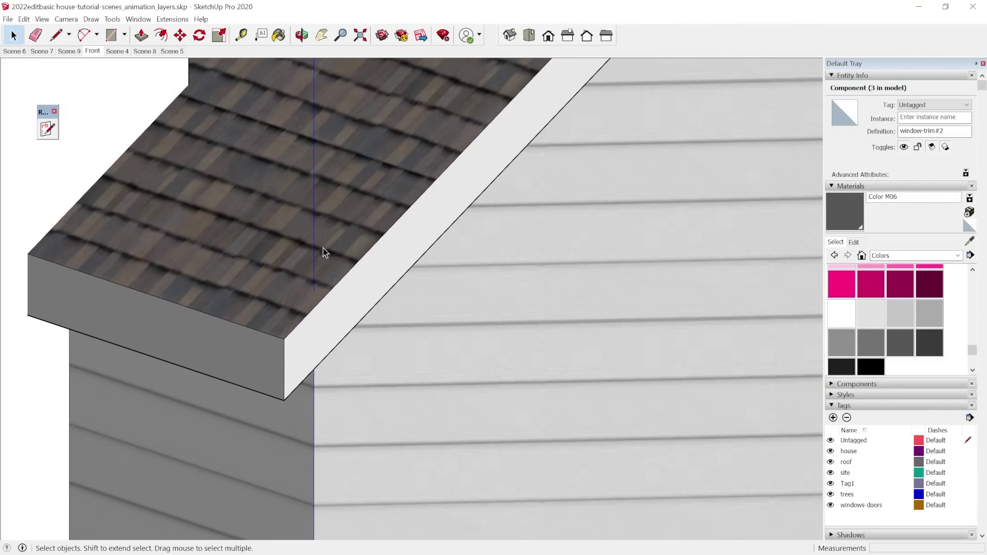
scroll(374, 397, "down", 8)
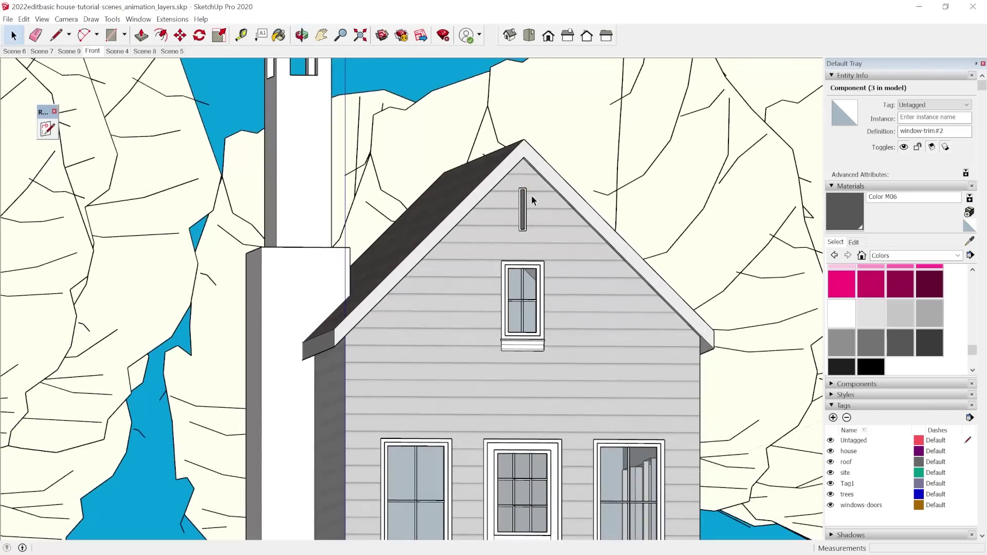
scroll(278, 259, "up", 3)
middle_click_drag(416, 293, 372, 428)
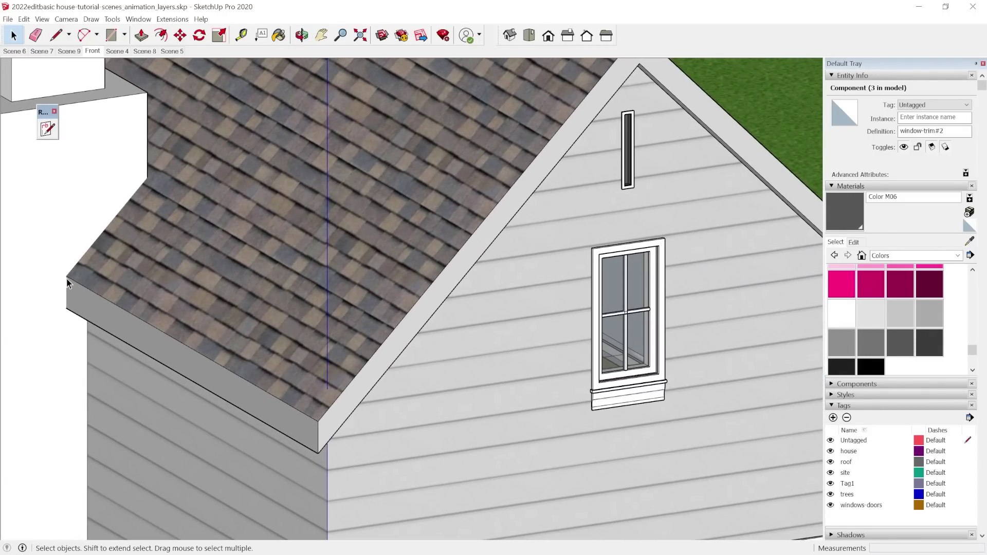
middle_click_drag(345, 453, 178, 397)
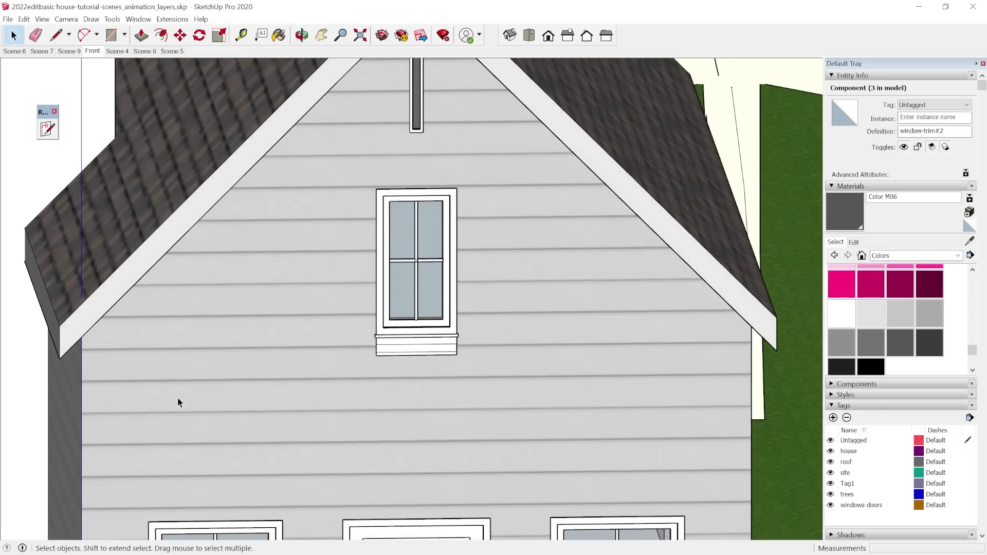
scroll(58, 321, "up", 1)
middle_click_drag(58, 321, 381, 330, "shift")
scroll(200, 320, "up", 4)
Step: Open the house group for editing with the rest of the model hidden
double_click(381, 325)
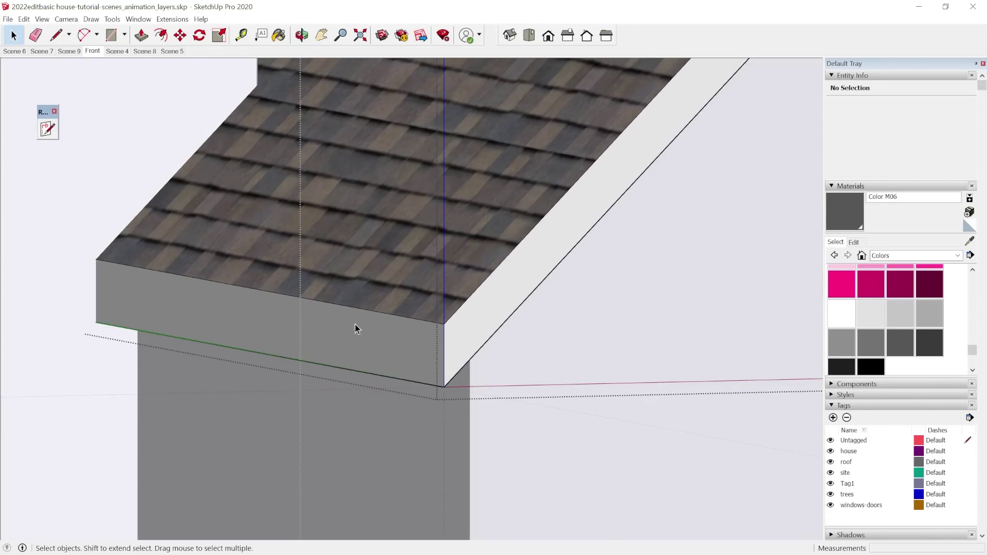
scroll(321, 334, "down", 5)
key("h")
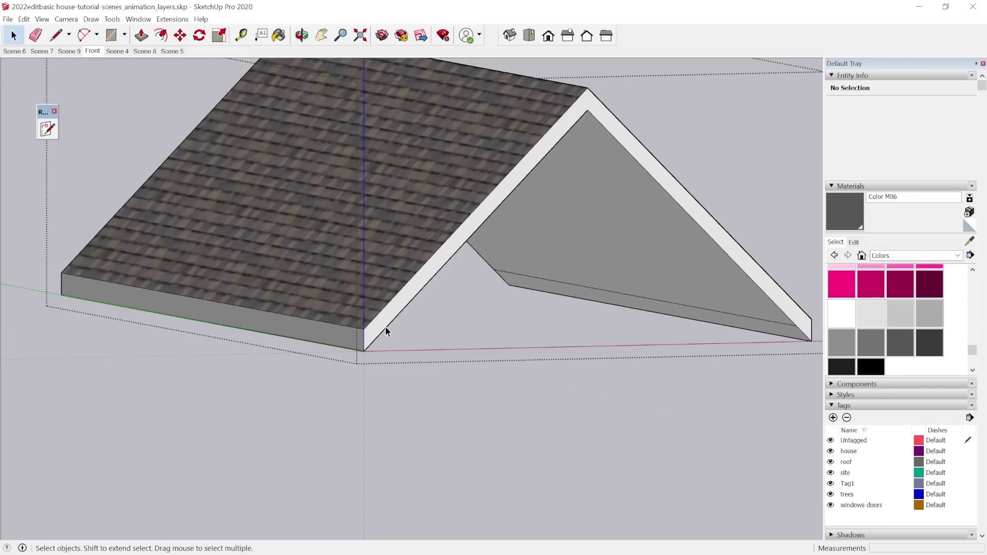
key("Escape")
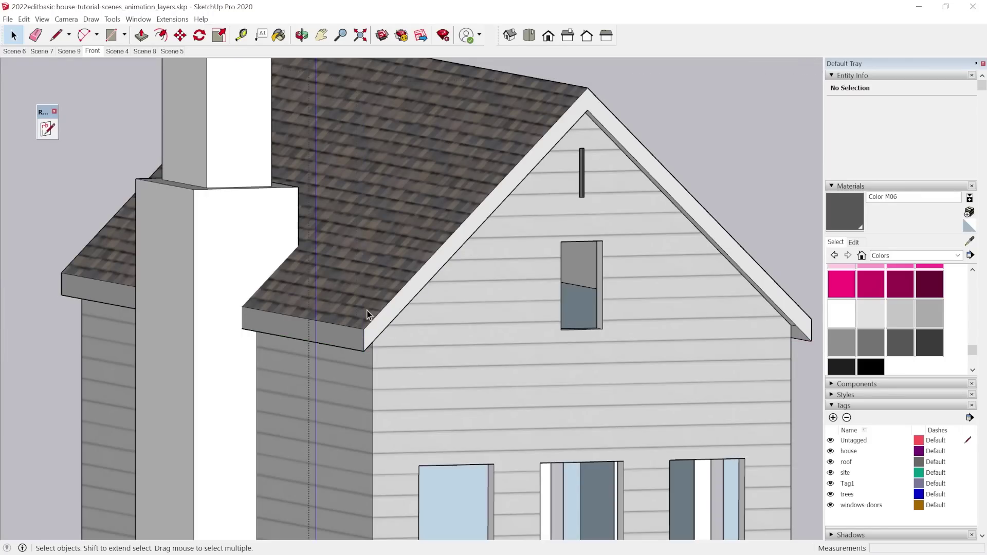
scroll(476, 236, "up", 2)
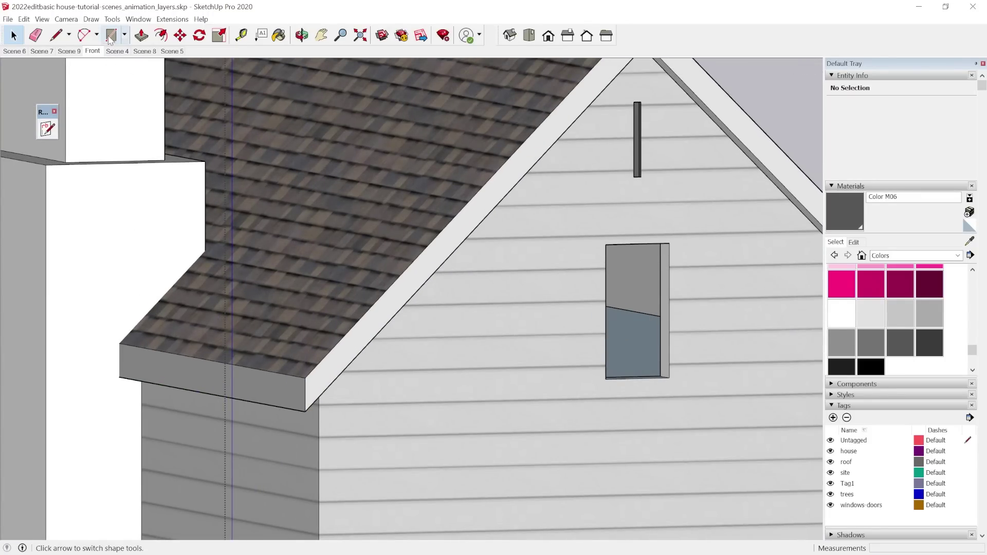
Step: Copy the front gable end face from the roof group and return to the house group
double_click(349, 334)
scroll(349, 339, "up", 2)
left_click(349, 355)
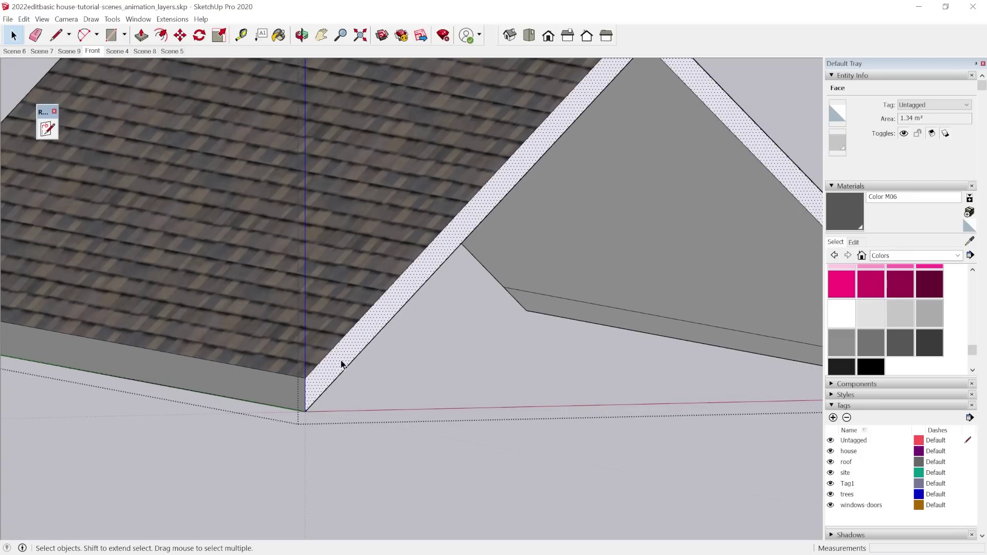
scroll(341, 363, "down", 3)
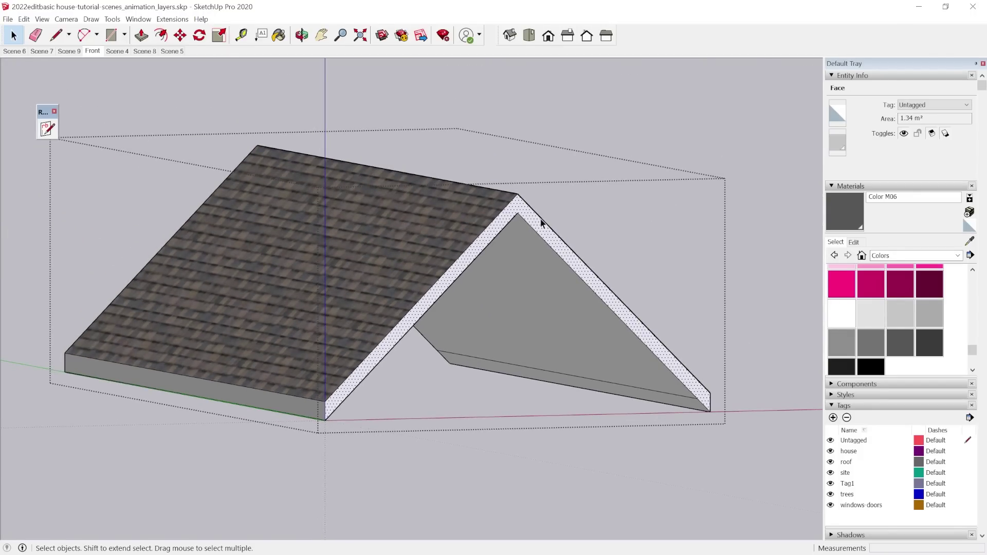
key("ctrl+c")
key("Escape")
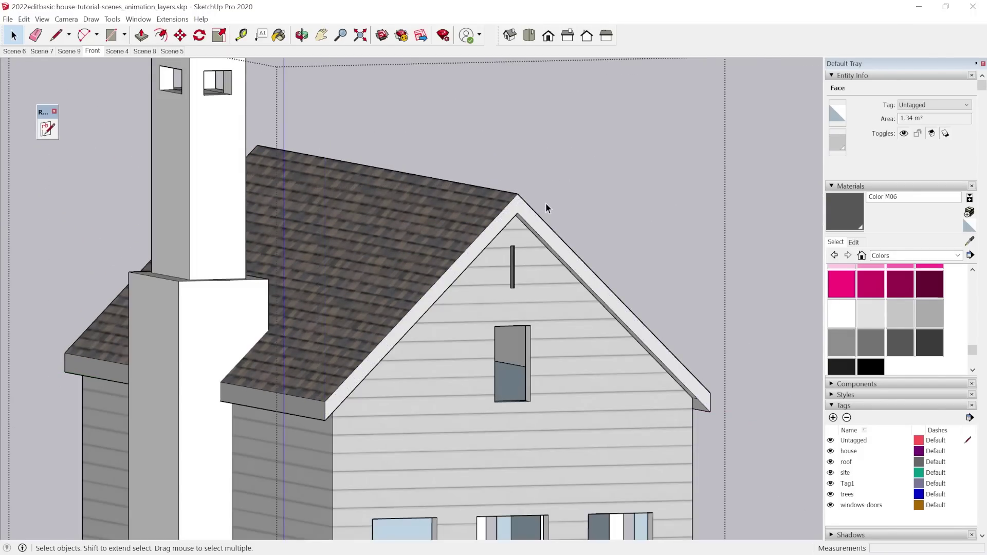
Step: Paste the gable face beside the house and make it a group
key("ctrl+v")
left_click(552, 215)
key("m")
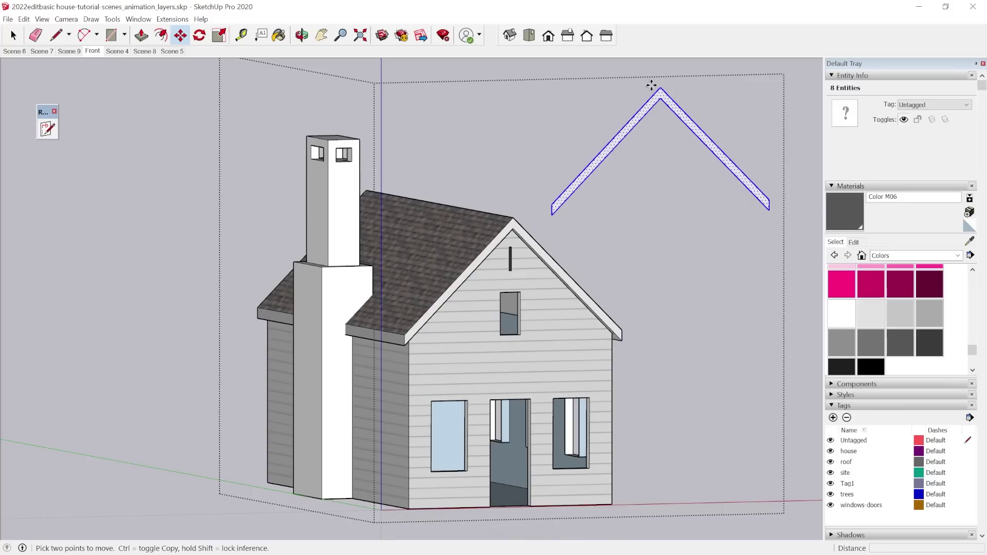
right_click(661, 90)
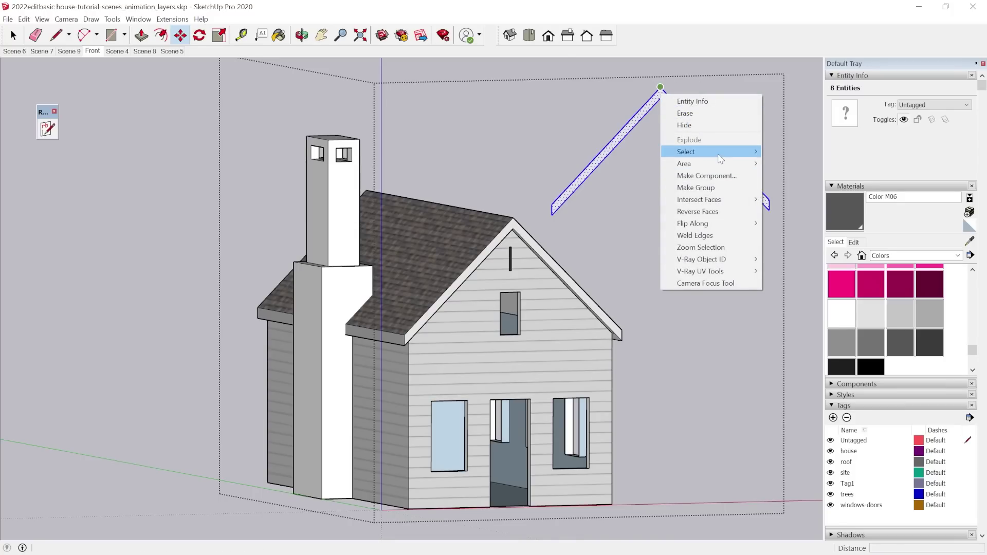
left_click(713, 186)
Step: Move the pasted gable group by its peak onto the peak of the roof's front gable
scroll(667, 123, "up", 4)
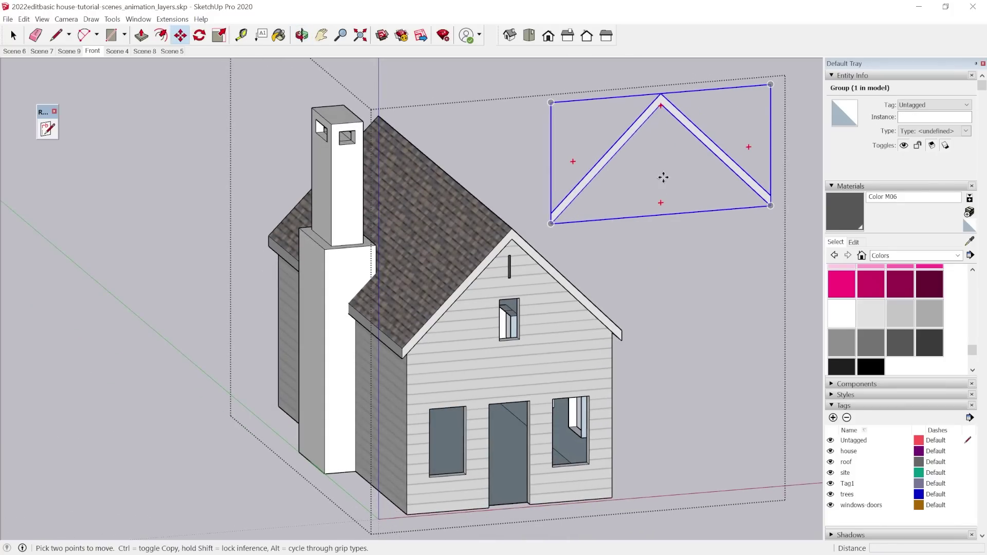
left_click(658, 86)
scroll(452, 267, "up", 6)
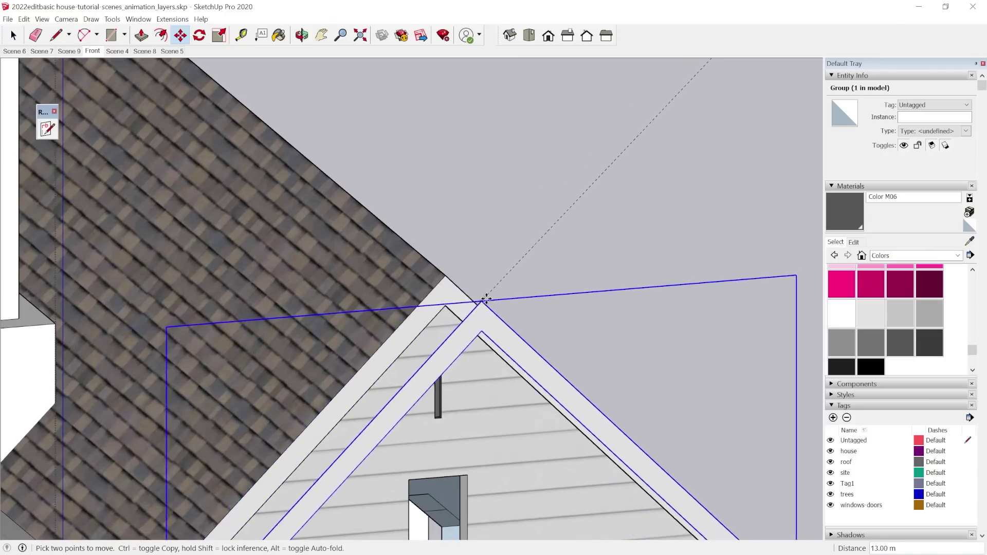
scroll(389, 241, "down", 5)
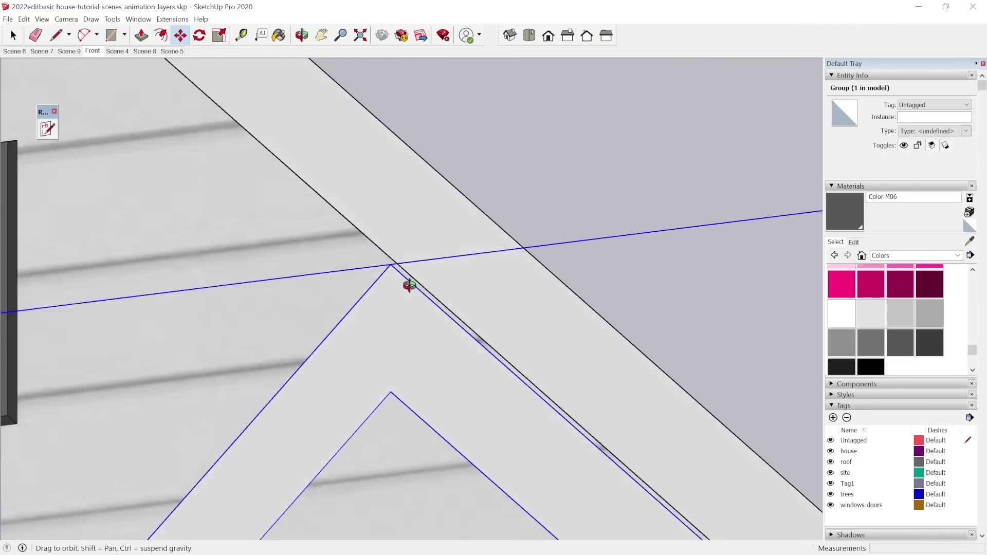
scroll(454, 279, "down", 4)
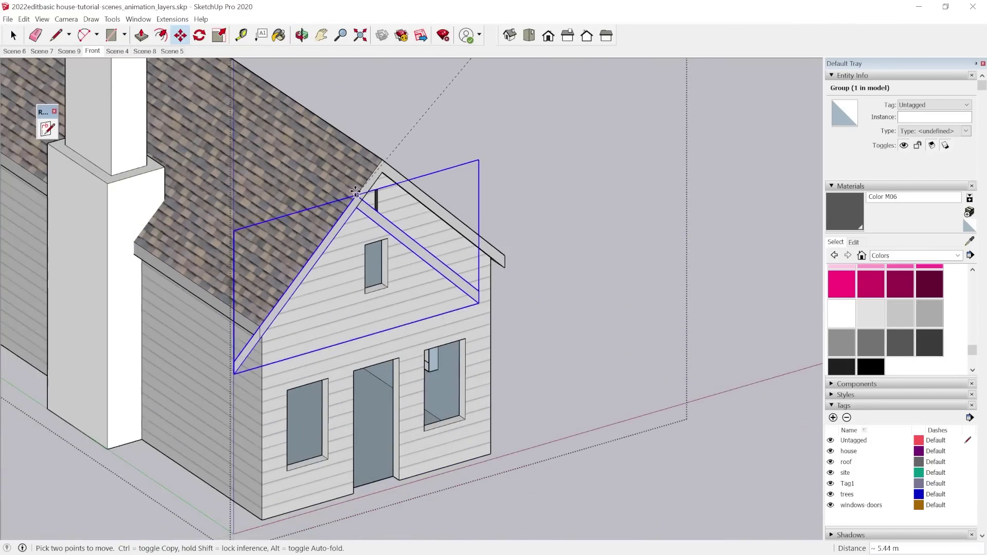
scroll(418, 205, "up", 5)
left_click(388, 138)
scroll(488, 152, "down", 6)
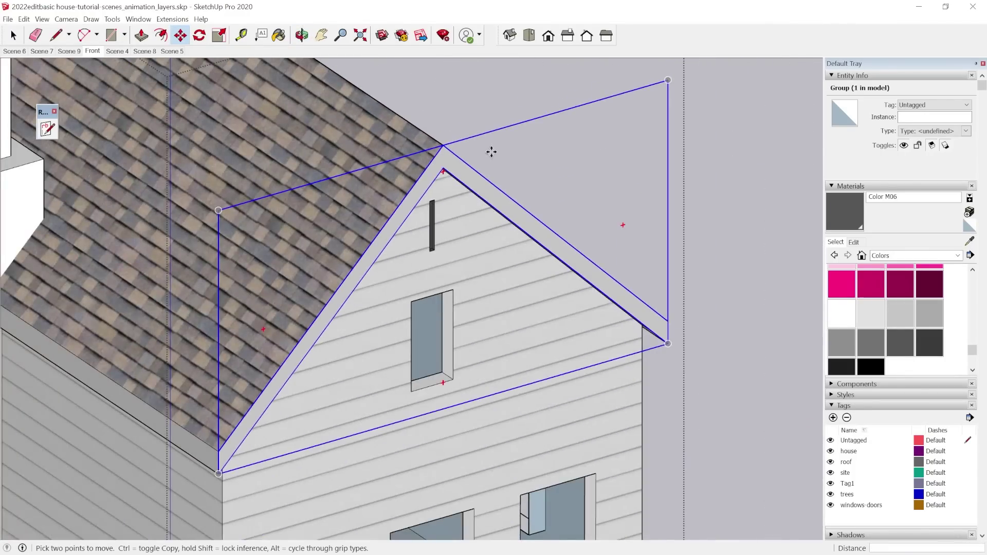
Step: Examine how the gable group's lower corner meets the eave and the wall corner
scroll(388, 309, "up", 3)
middle_click_drag(277, 354, 293, 321)
scroll(298, 308, "up", 4)
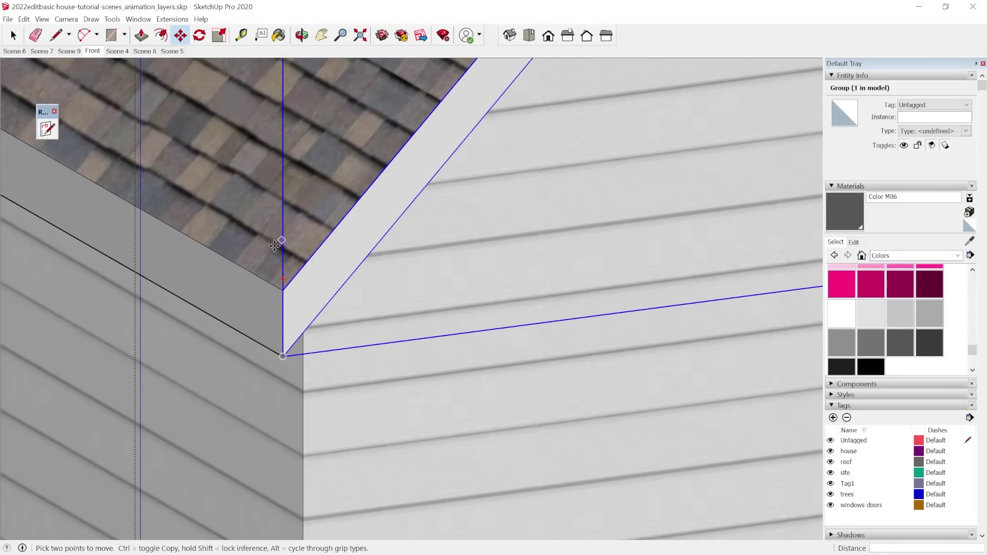
scroll(324, 346, "down", 5)
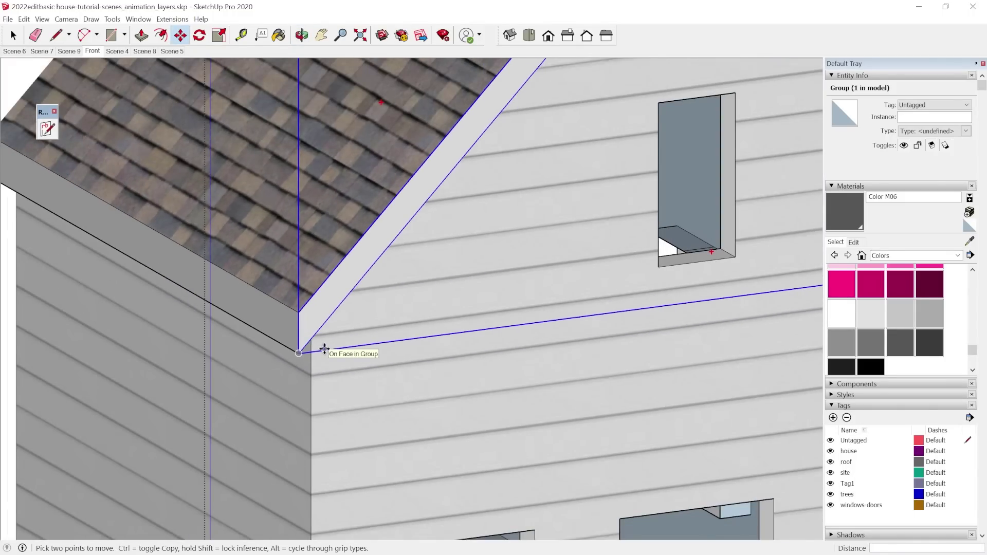
middle_click_drag(459, 171, 446, 208)
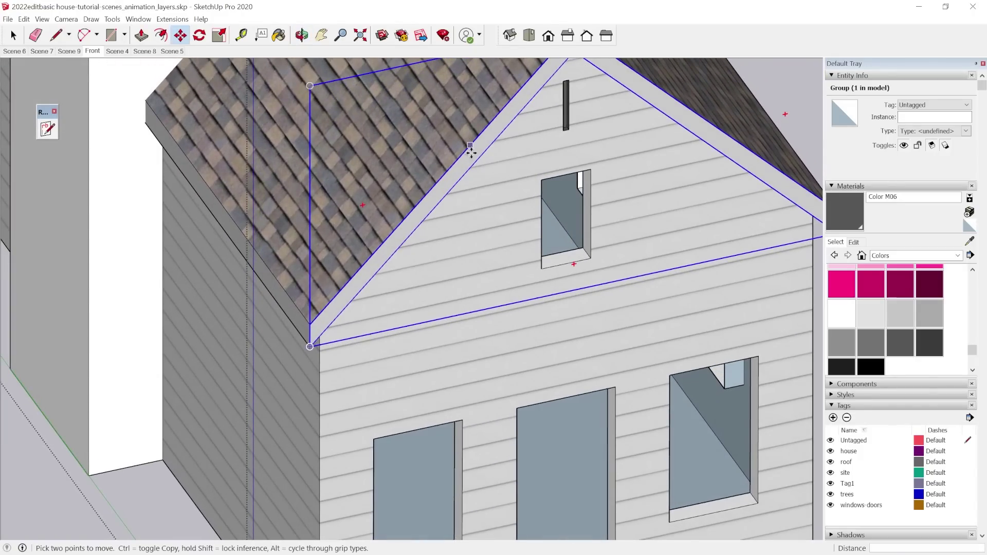
middle_click_drag(470, 150, 472, 265, "shift")
middle_click_drag(302, 397, 425, 270)
scroll(375, 523, "up", 3)
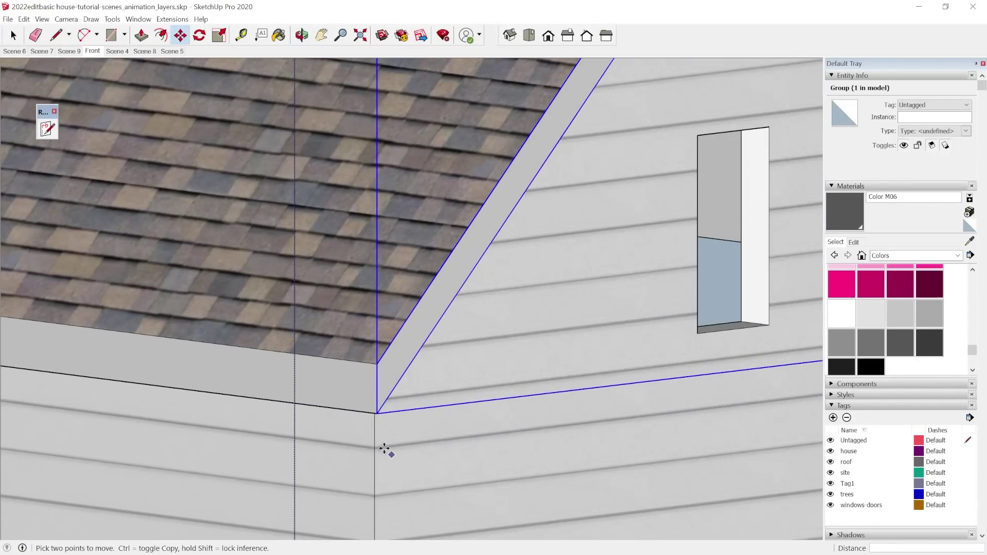
Step: Open the gable group for editing, select its short vertical end edge and show the rest of the model
key("space")
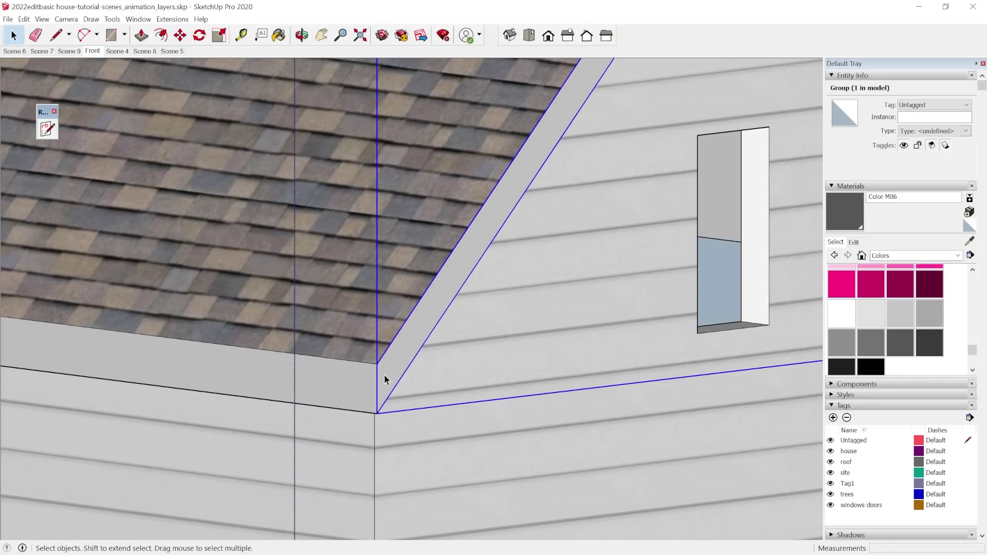
double_click(384, 375)
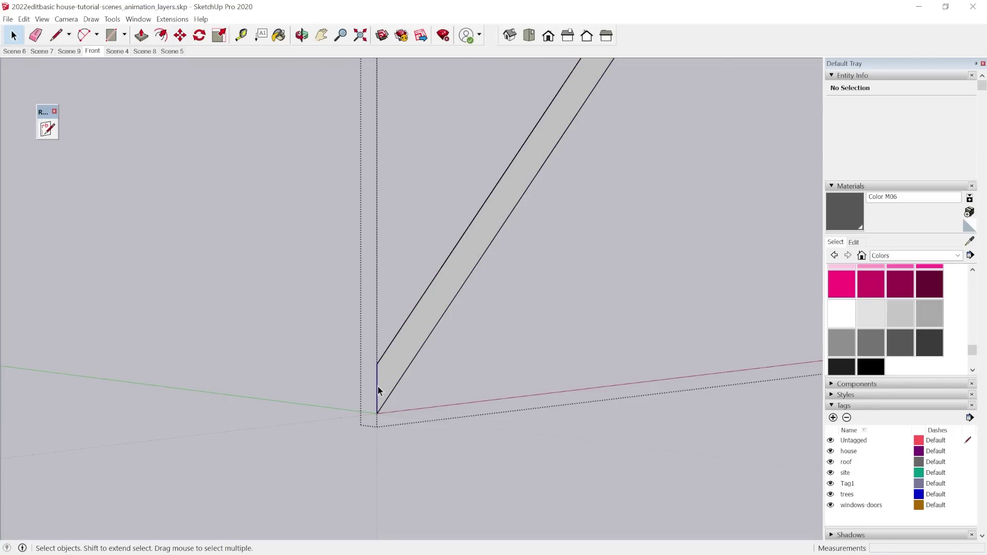
left_click(378, 396)
key("h")
scroll(381, 371, "up", 3)
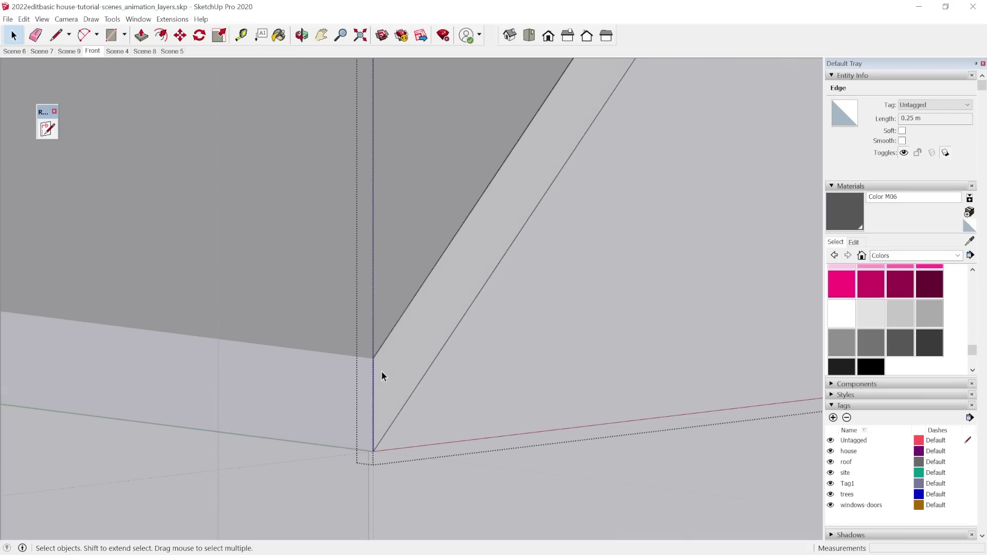
Step: Draw a 0.03 m line outward from the midpoint of the gable face's short vertical end edge
key("l")
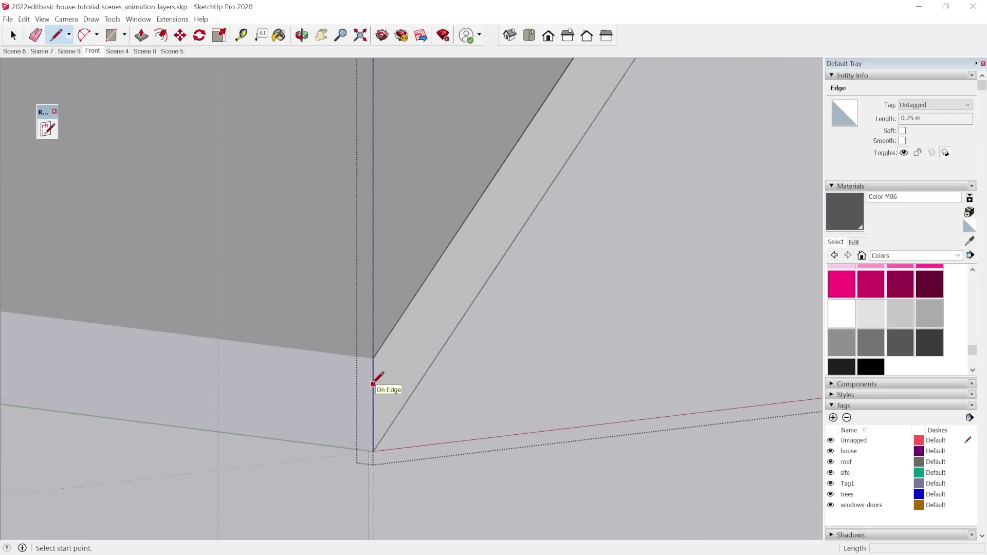
scroll(375, 354, "down", 5)
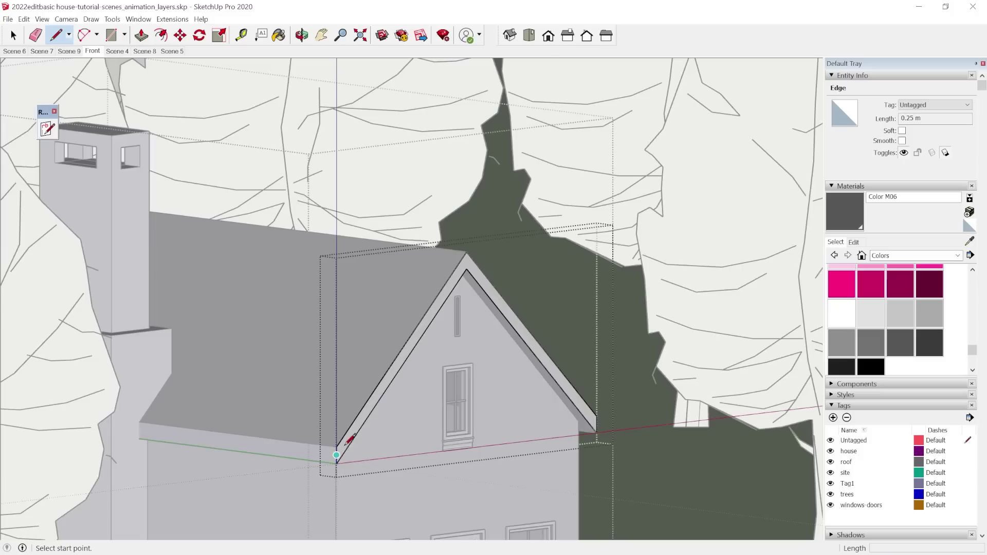
scroll(336, 476, "up", 6)
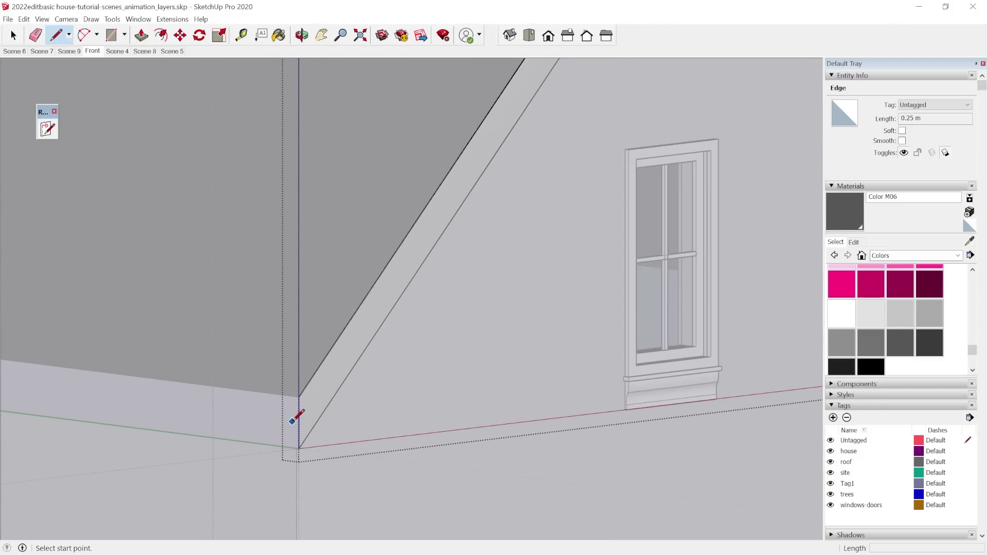
scroll(301, 451, "up", 2)
scroll(276, 347, "down", 2)
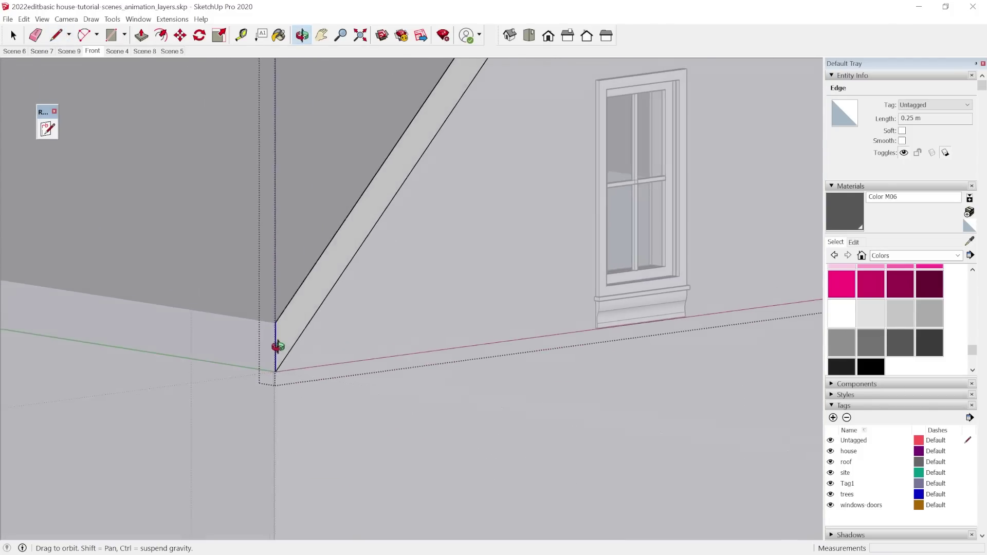
scroll(267, 386, "up", 1)
left_click(252, 367)
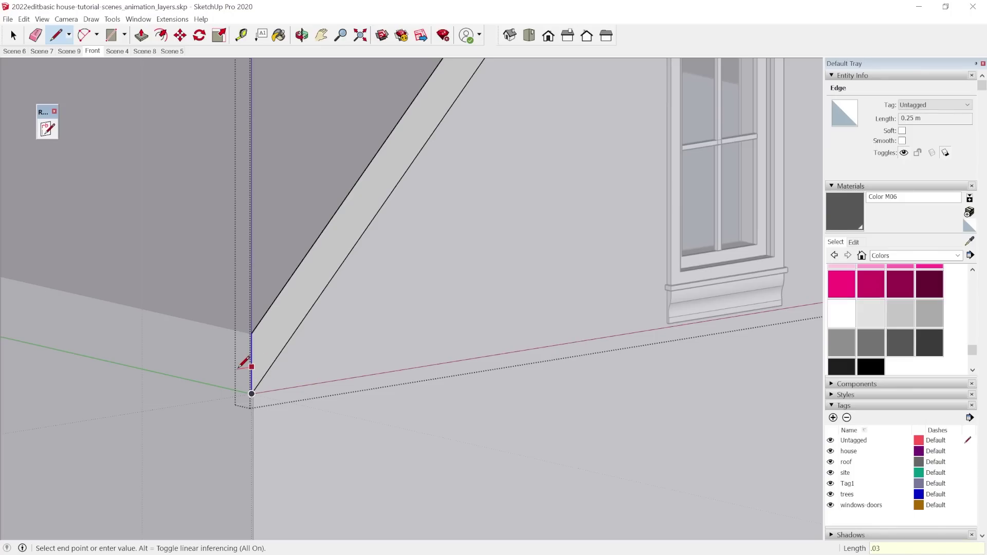
type(".03")
key("Return")
Step: Extend the gable's upper slope line past its lower corner and draw vertical lines through the short line's outer end
middle_click_drag(258, 380, 215, 398)
scroll(211, 398, "up", 4)
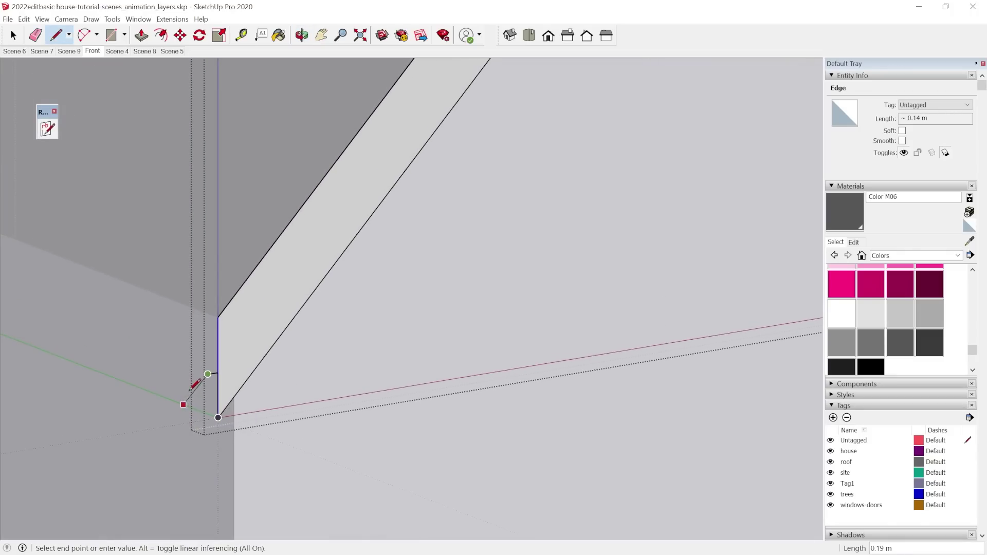
left_click(214, 459)
left_click(229, 273)
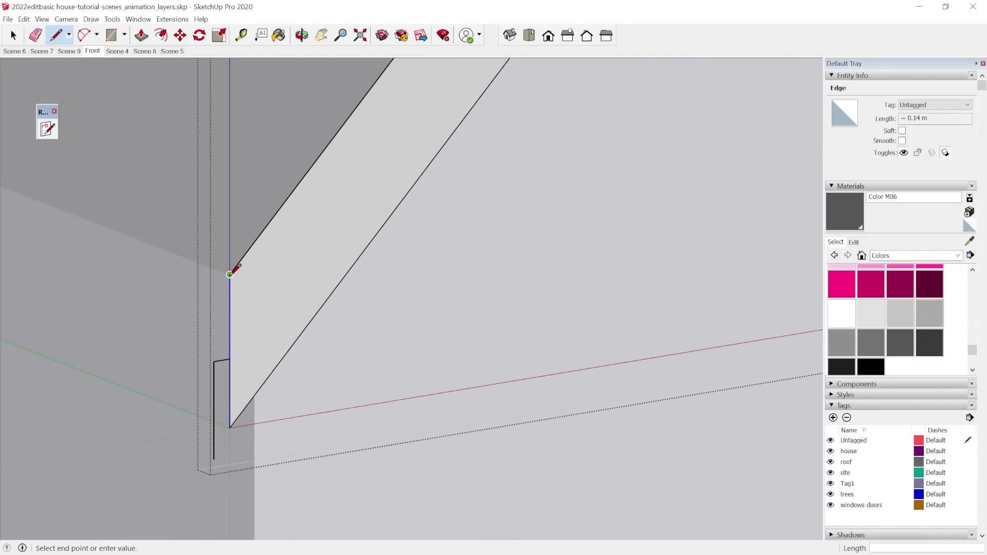
left_click(193, 324)
left_click(214, 362)
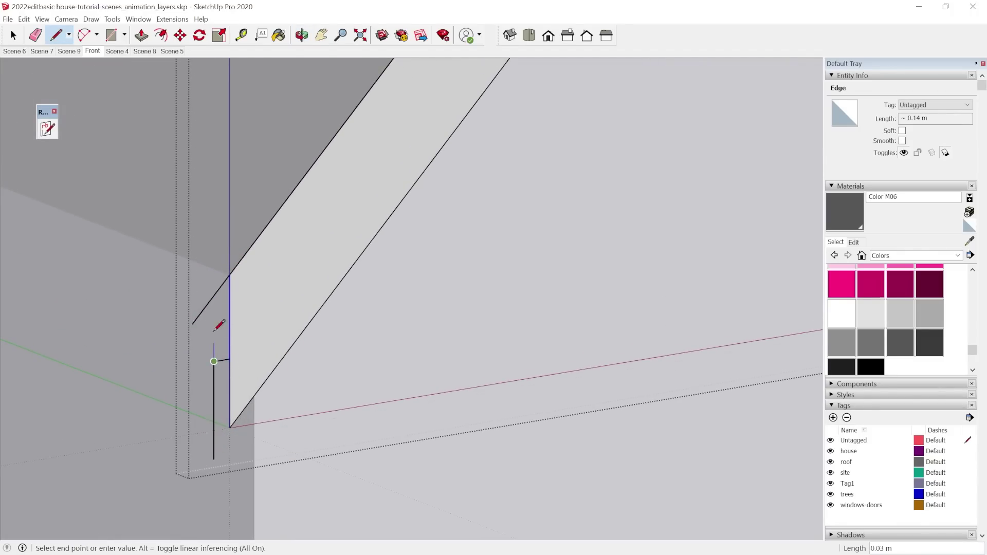
left_click(214, 296)
key("space")
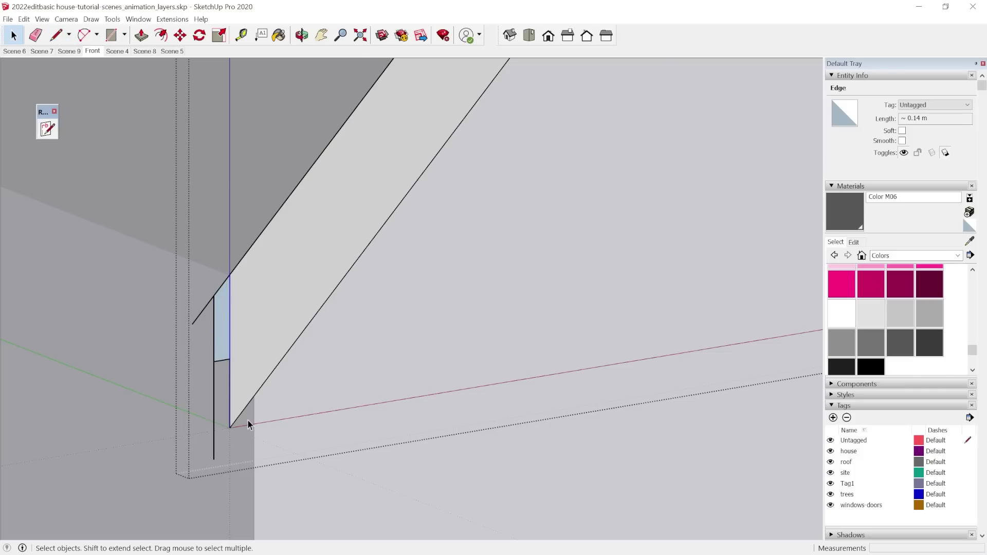
Step: Extend the gable's lower slope line from the bottom corner to the new vertical line to close the end extension
key("l")
left_click(230, 427)
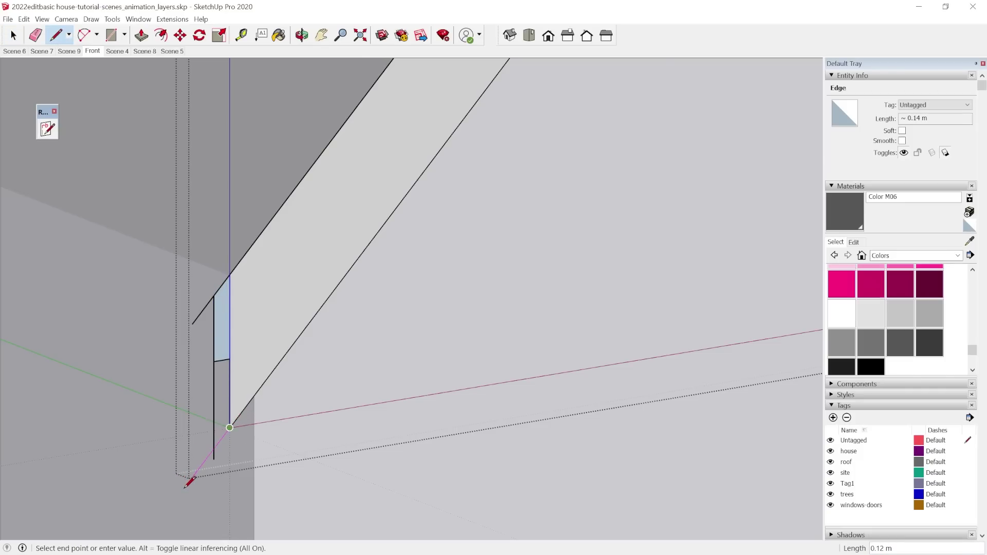
left_click(213, 448)
key("space")
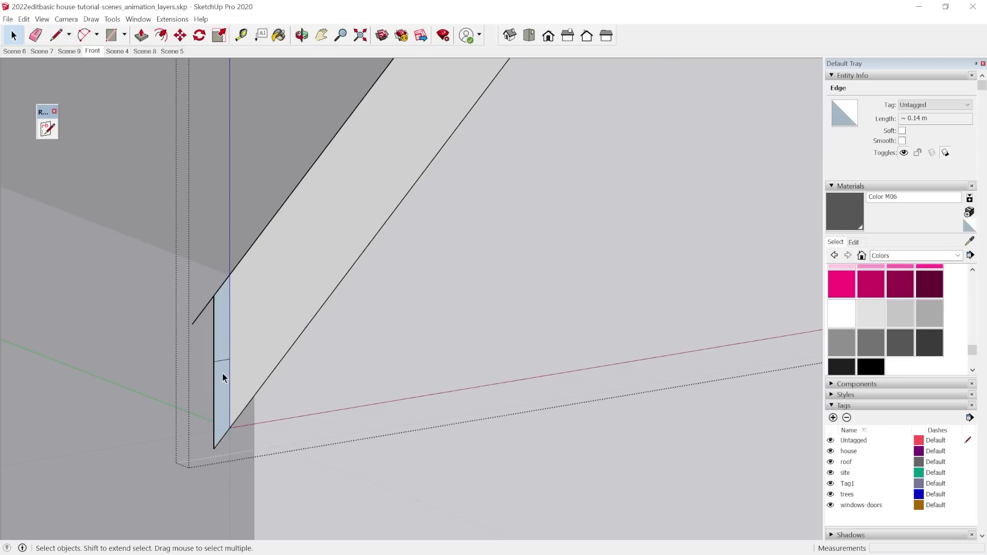
Step: Delete the leftover line stub and the short construction line from the gable's end extension
left_click(200, 313)
key("Delete")
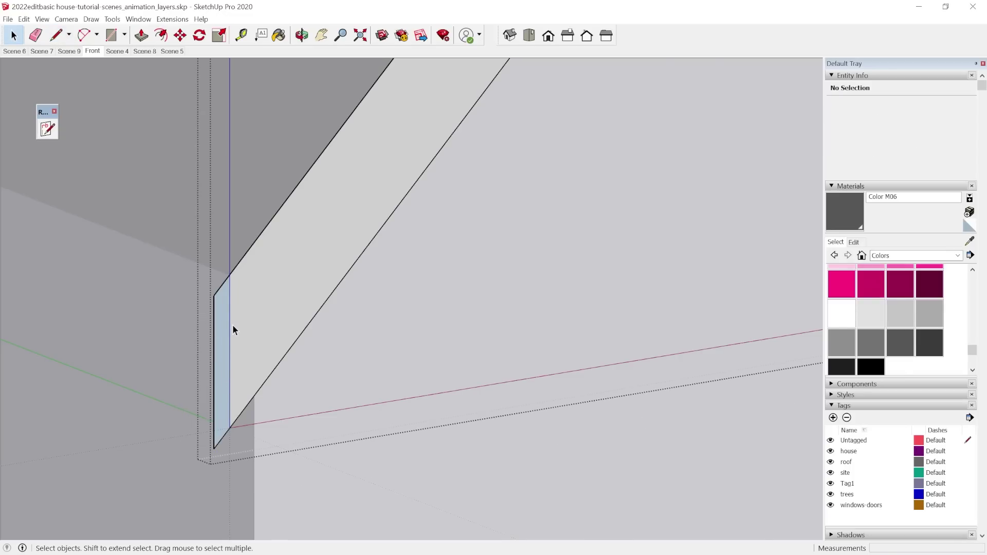
left_click(228, 324)
key("Delete")
scroll(222, 438, "down", 2)
middle_click_drag(222, 438, 216, 325)
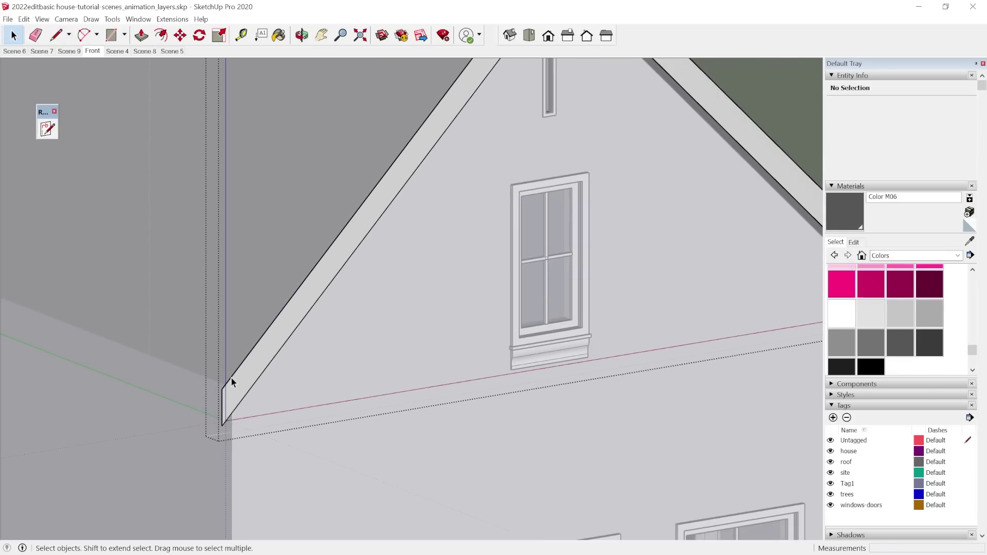
scroll(232, 381, "up", 4)
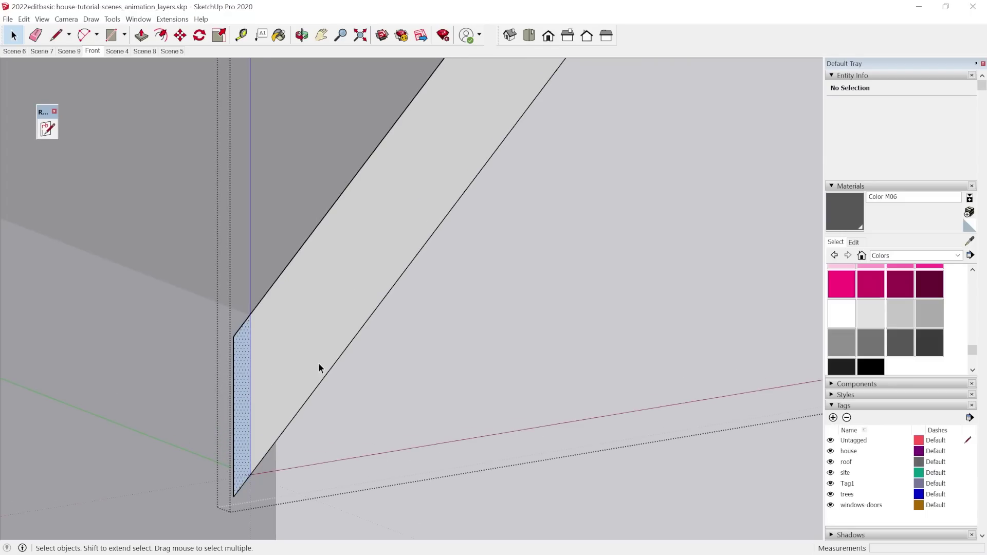
key("m")
left_click(249, 314)
scroll(75, 331, "down", 6)
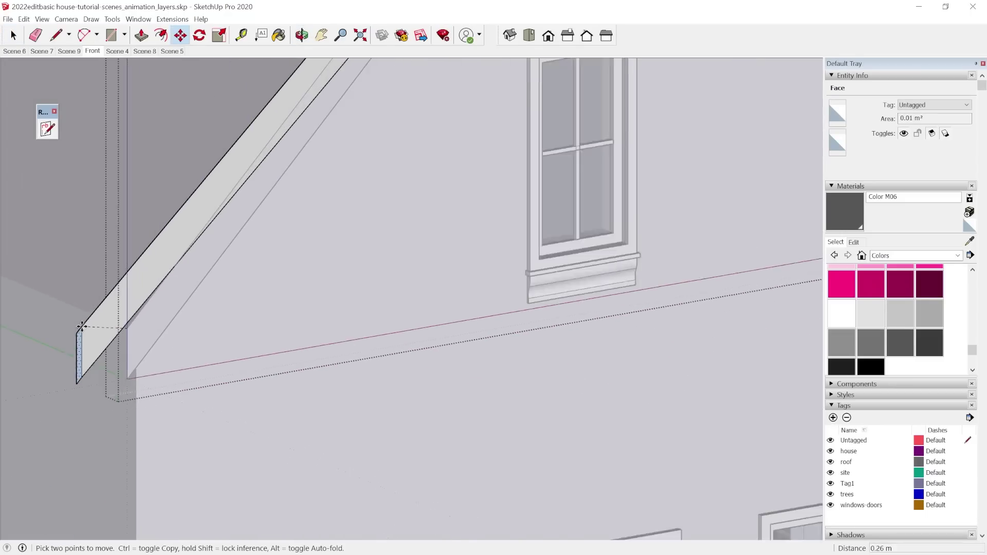
key("space")
scroll(105, 337, "up", 5)
Step: Hide the rest of the model and copy the end extension with its edges to beside the gable's opposite lower end
key("i")
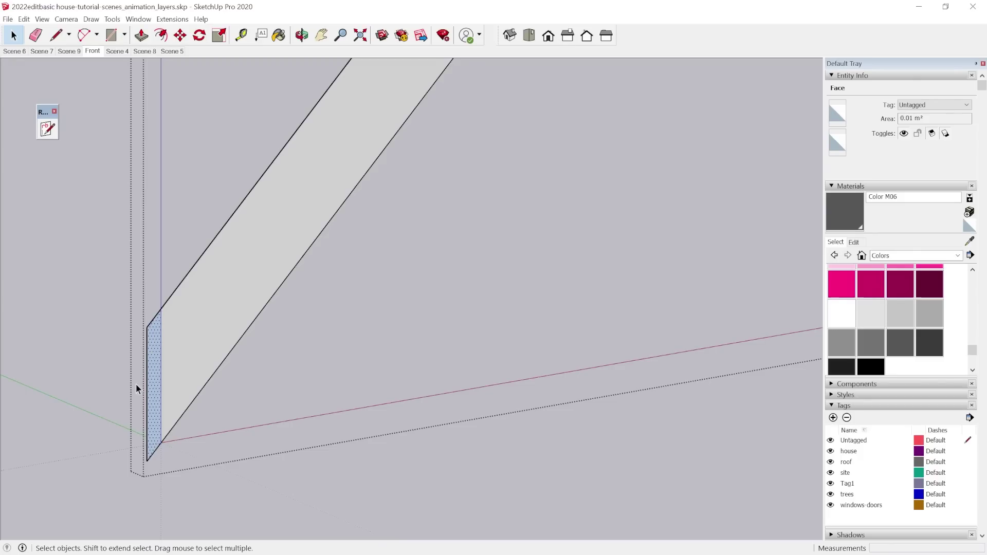
scroll(135, 383, "up", 2)
left_click(135, 383)
left_click(166, 363)
left_click(166, 362)
key("m")
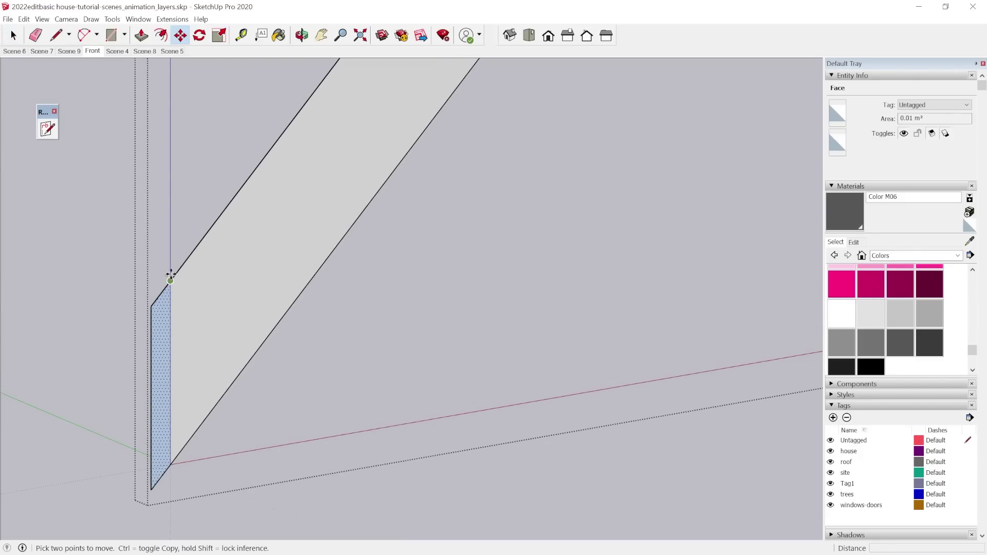
left_click(170, 278)
scroll(71, 361, "down", 3)
scroll(71, 360, "down", 5)
key("ctrl")
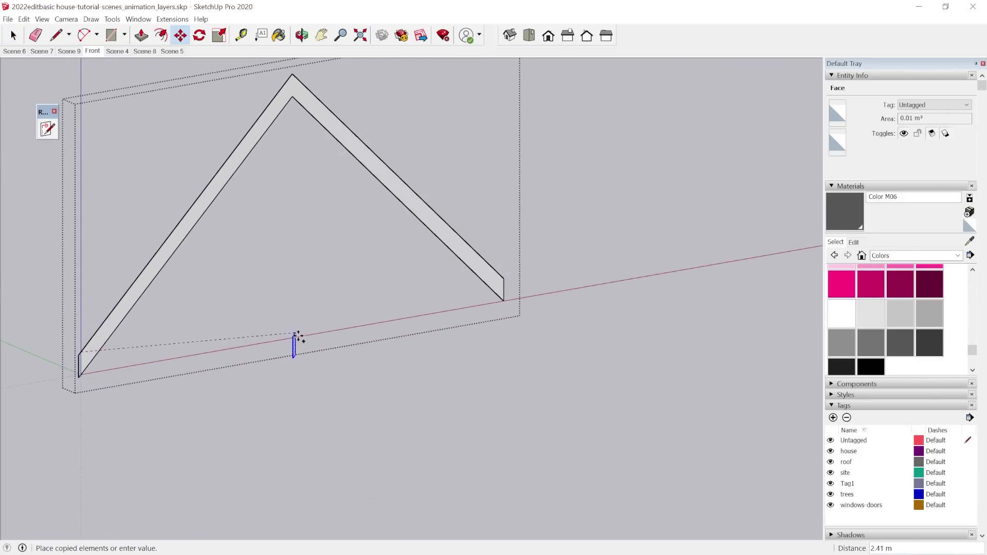
scroll(557, 302, "up", 6)
scroll(534, 277, "up", 3)
left_click(490, 257)
Step: Mirror the copied end extension along the red axis with a scale of -1
key("s")
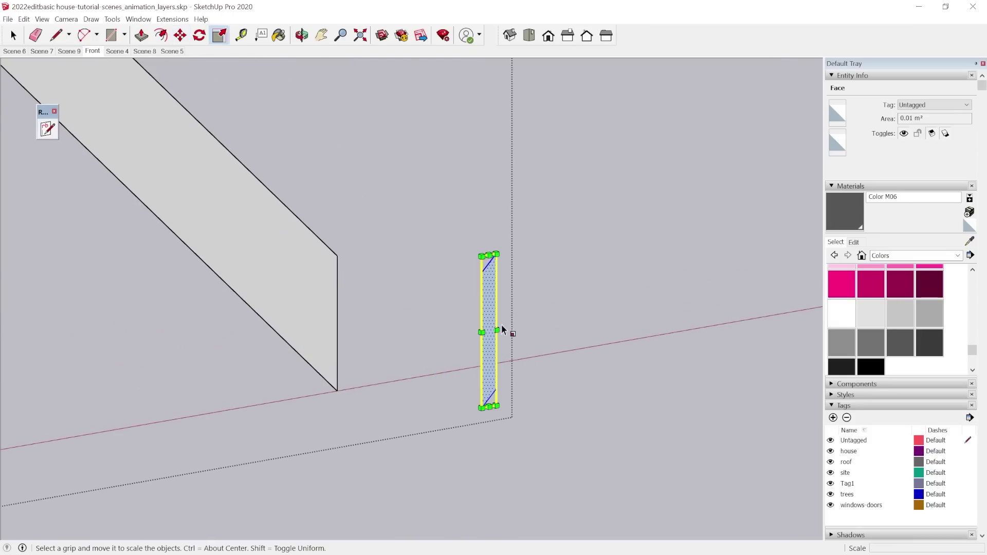
type("-1")
key("Return")
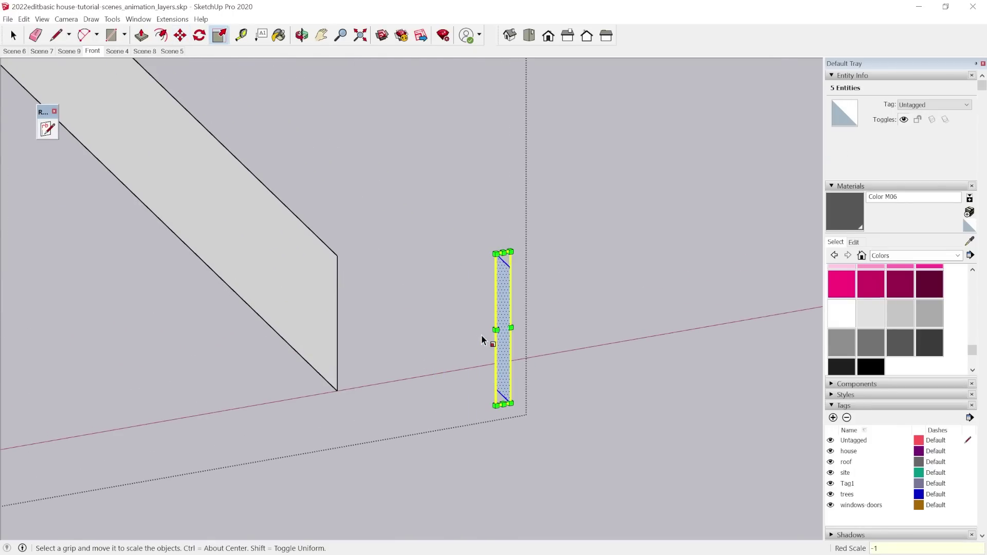
Step: Move the mirrored extension by its upper corner onto the gable's opposite end and delete the dividing edge there
key("m")
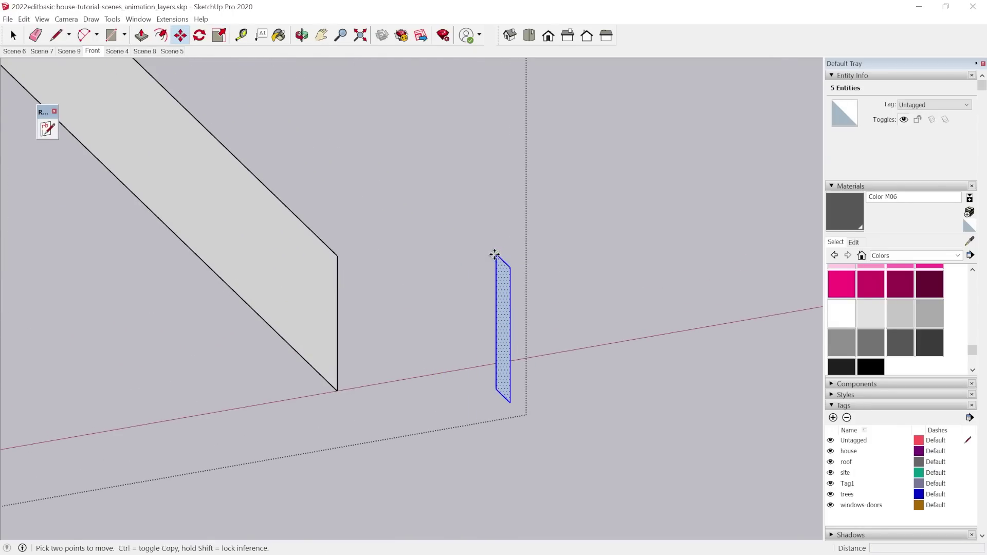
left_click(495, 255)
left_click(337, 255)
key("space")
left_click(337, 282)
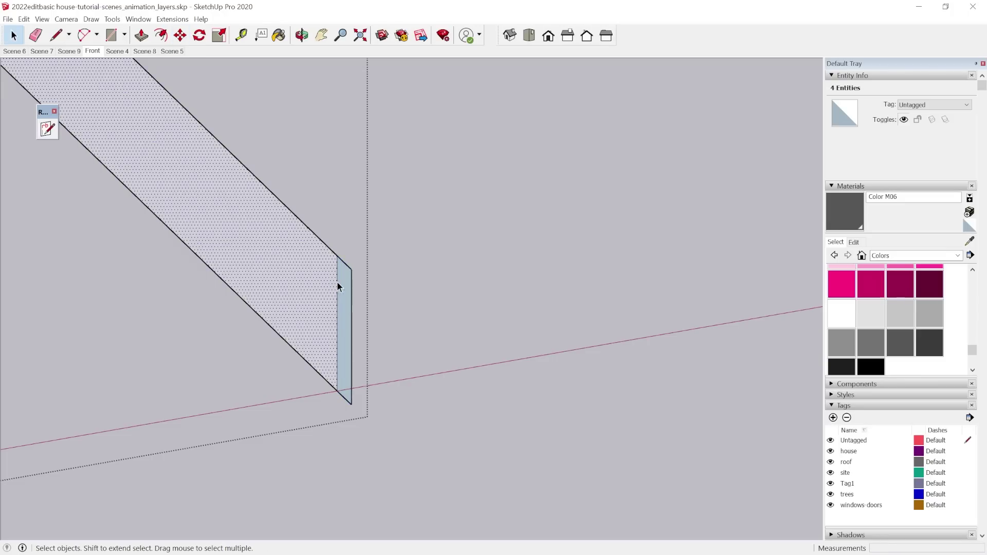
left_click(338, 283)
key("Delete")
Step: Delete the dividing edge at the gable's first lower end and show the surrounding model again
scroll(665, 362, "down", 10)
scroll(396, 367, "up", 4)
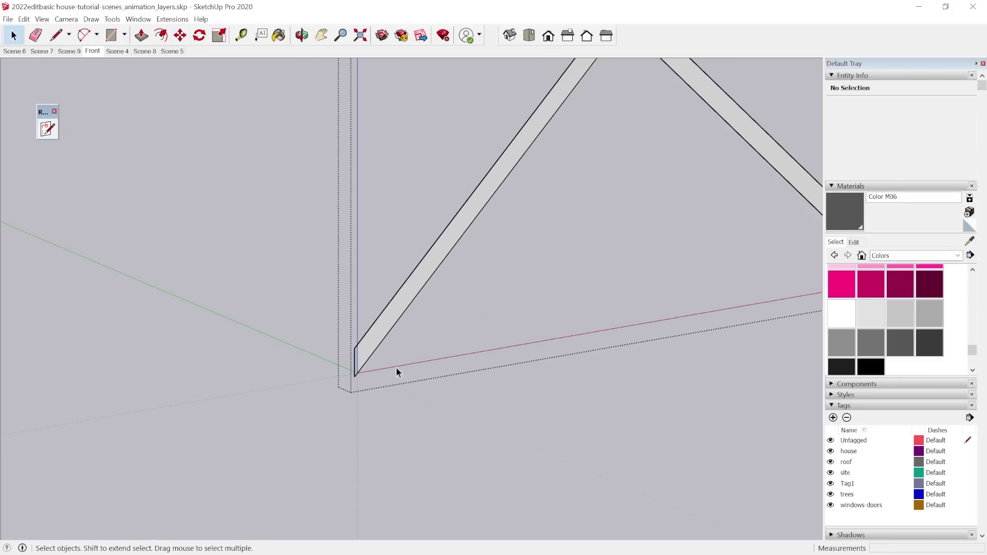
scroll(395, 367, "up", 3)
key("Delete")
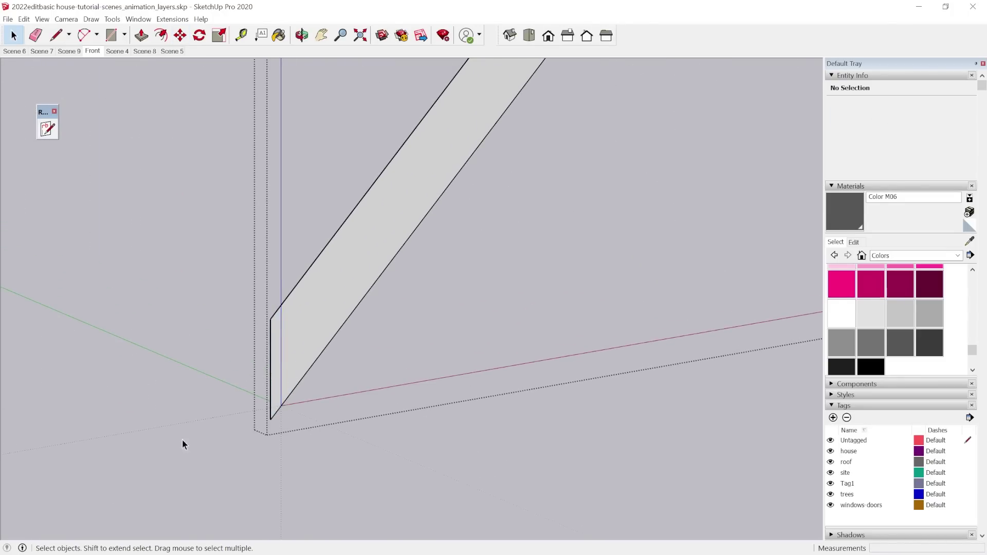
scroll(216, 440, "down", 6)
key("i")
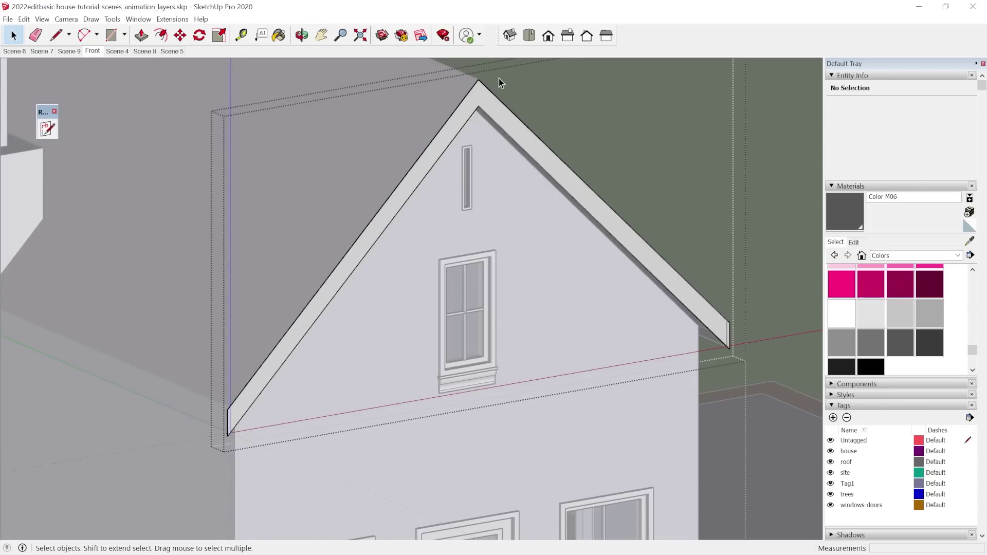
Step: Move the gable trim face 1.5" straight down from the roof peak
scroll(498, 78, "up", 4)
left_click(472, 113)
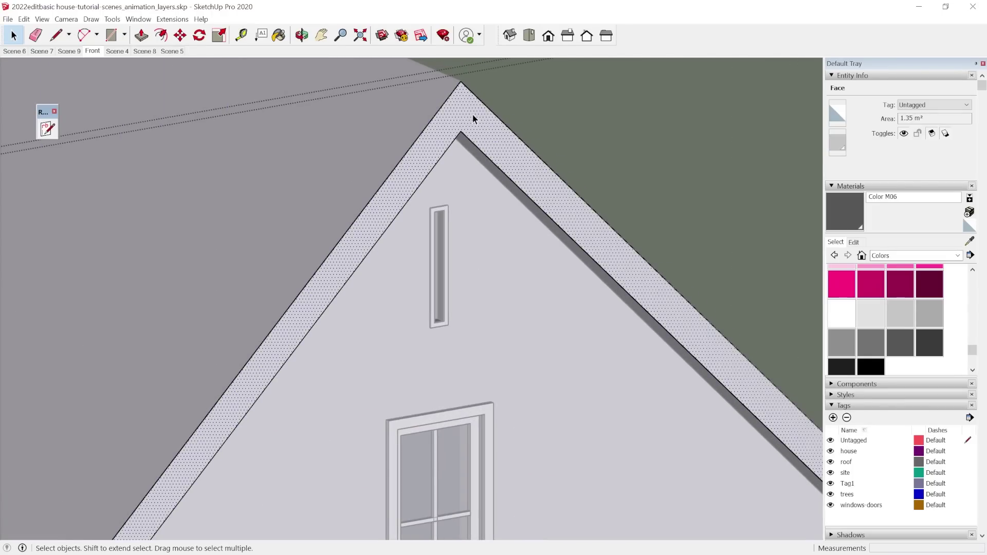
scroll(472, 113, "up", 2)
key("m")
left_click(469, 94)
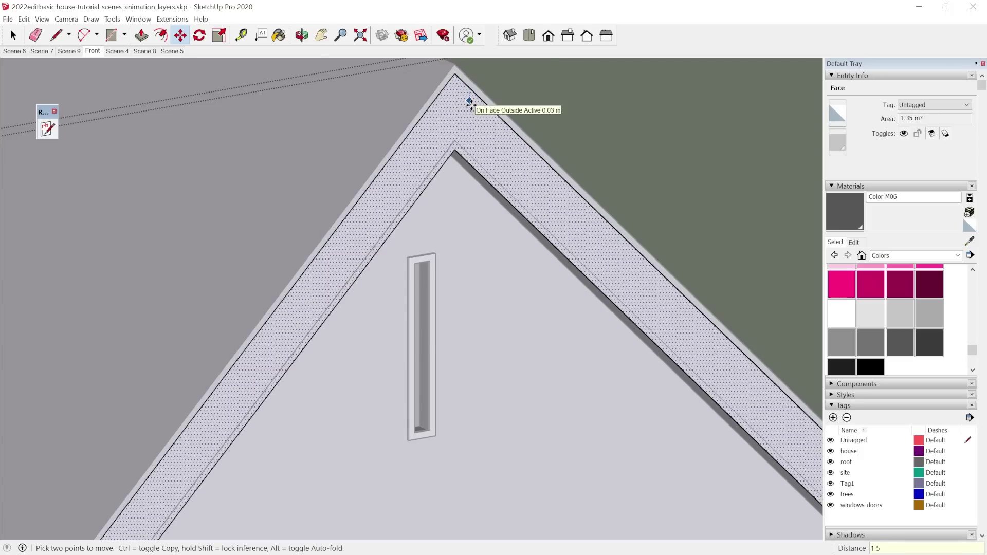
key("space")
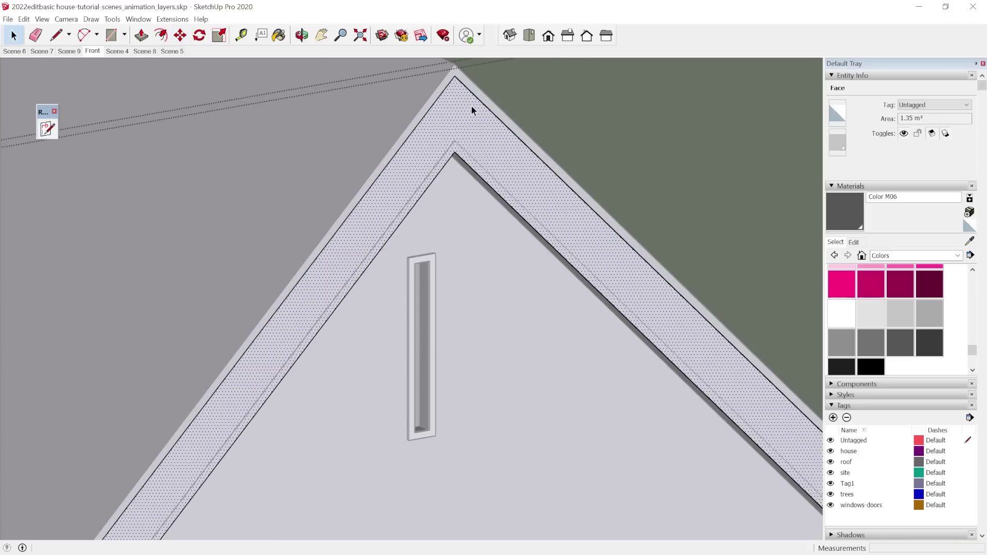
Step: Reopen the gable group and extrude its trim face to a thickness of 1.5" with Push/Pull
scroll(471, 105, "down", 4)
scroll(301, 348, "up", 8)
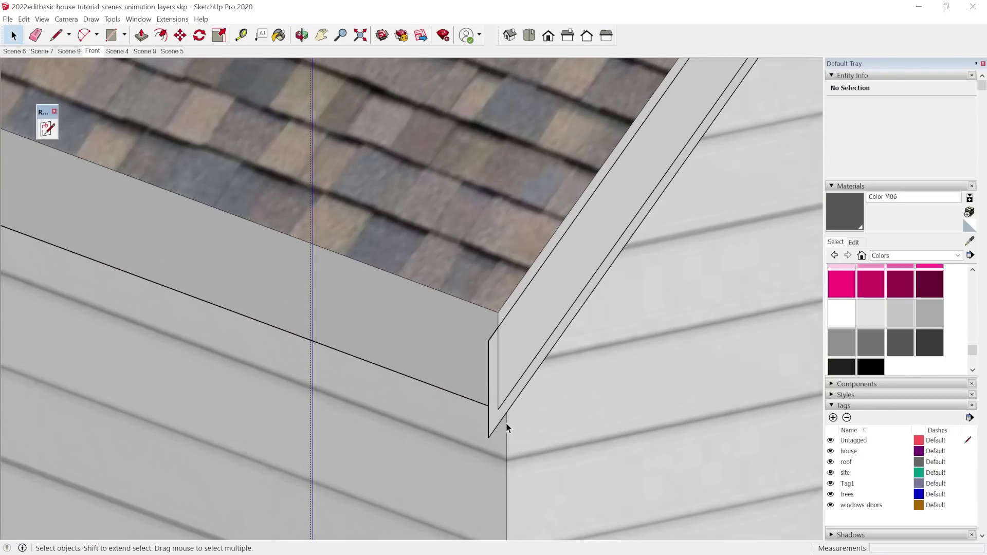
double_click(497, 422)
left_click(496, 419)
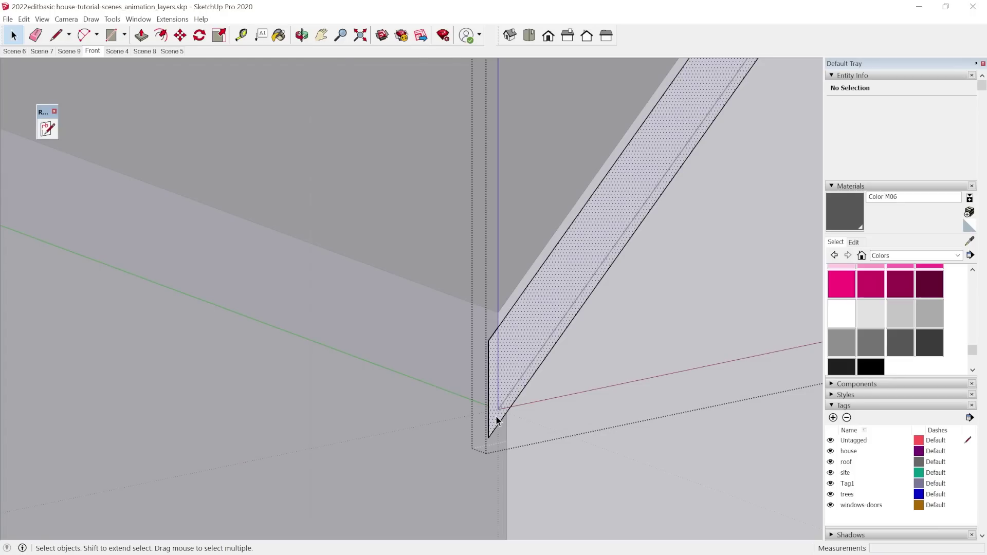
key("p")
left_click_drag(478, 412, 459, 408)
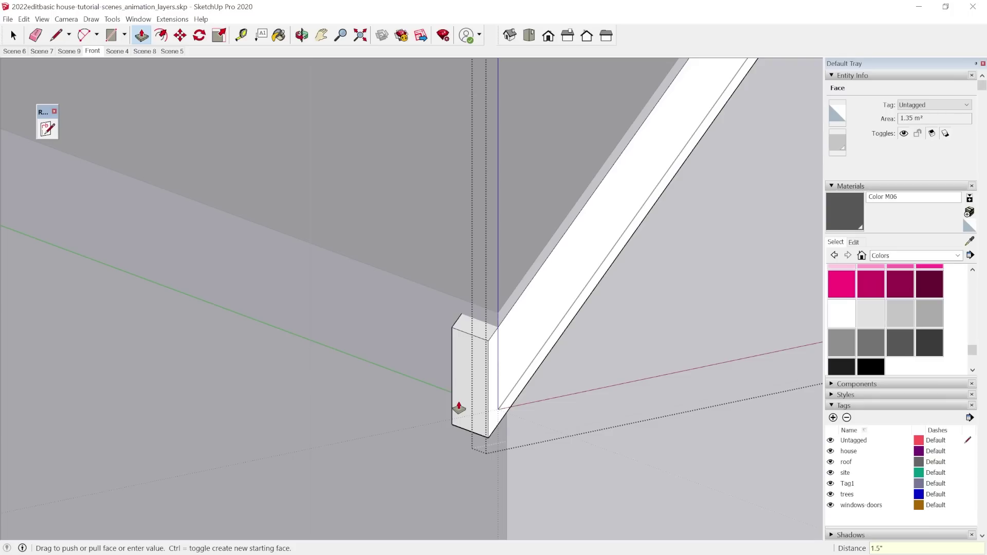
key("Return")
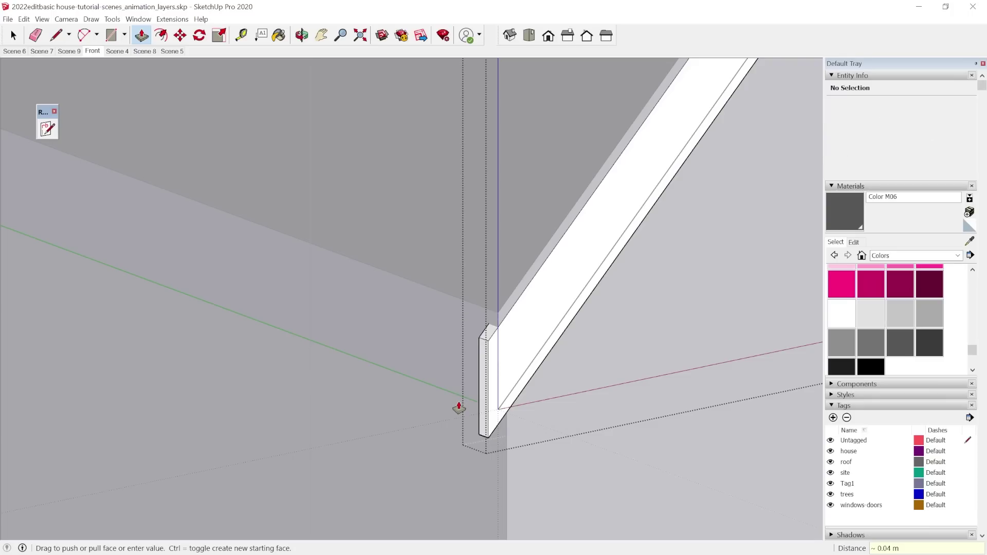
Step: Close the extruded gable trim group and select it as a whole at its lower end
key("space")
scroll(298, 485, "down", 3)
left_click(296, 486)
scroll(359, 458, "up", 3)
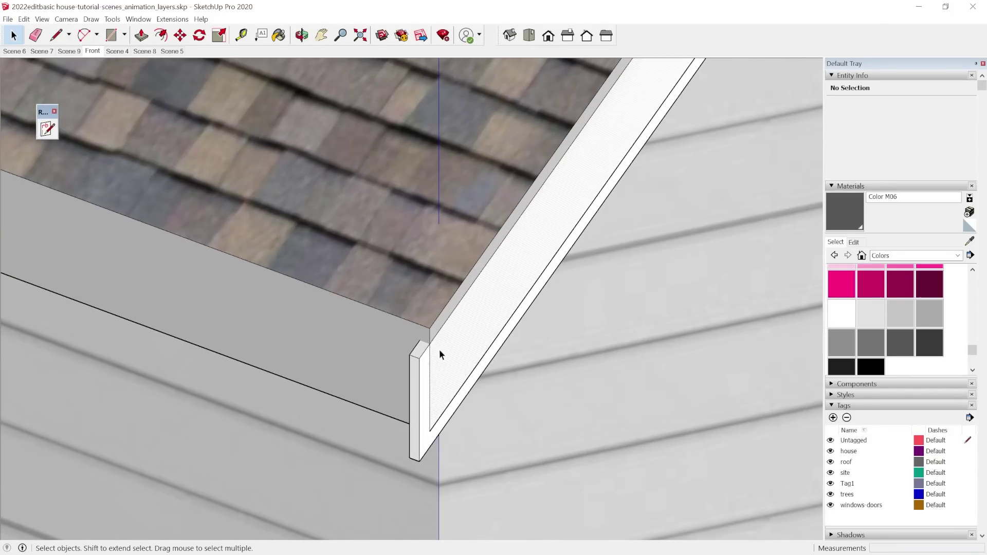
left_click(421, 353)
scroll(424, 387, "up", 5)
scroll(424, 387, "down", 8)
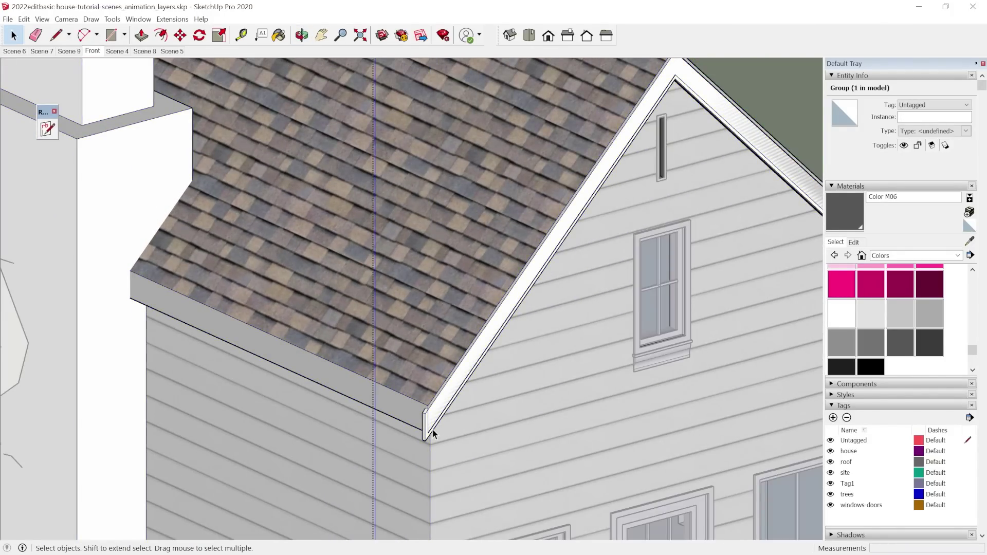
scroll(432, 428, "up", 2)
left_click(420, 401)
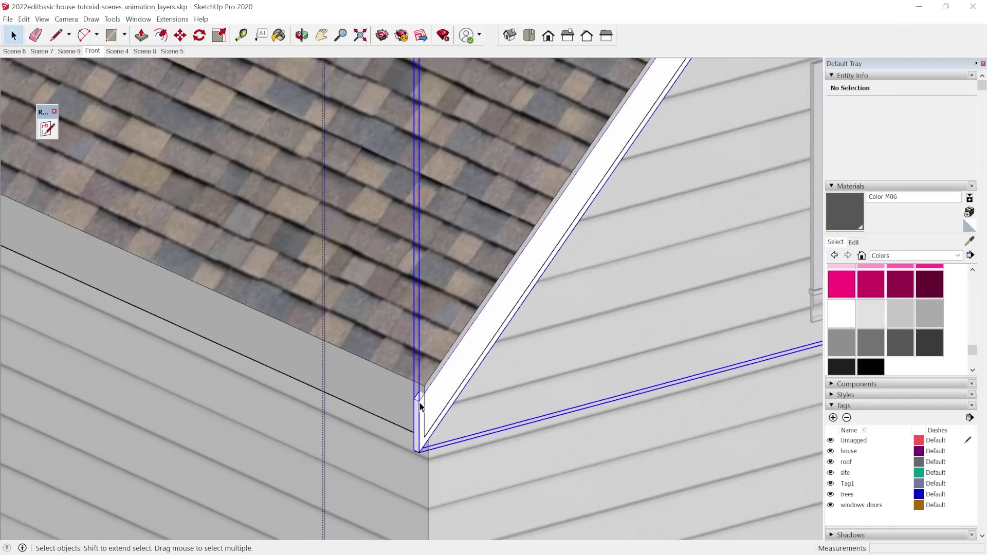
scroll(420, 401, "up", 5)
key("m")
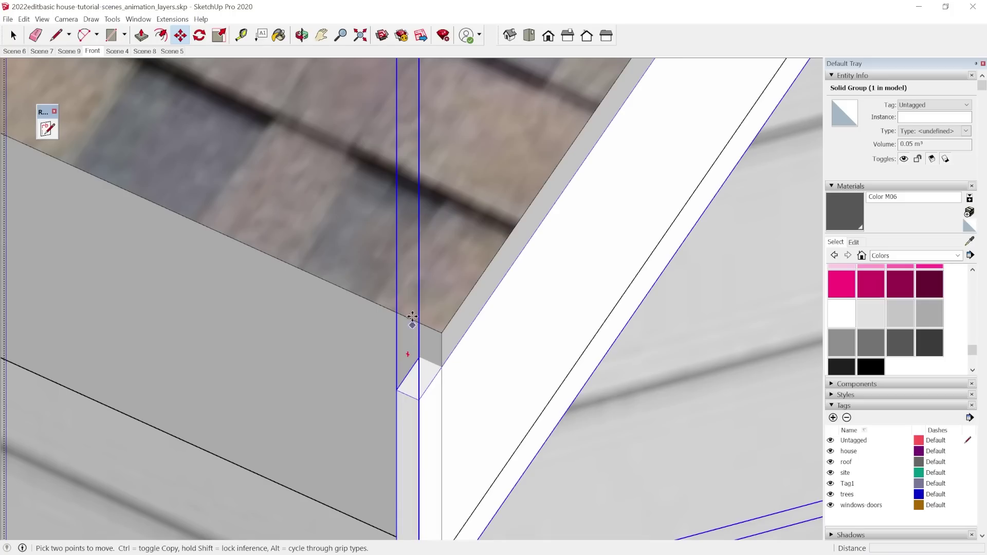
scroll(413, 316, "down", 3)
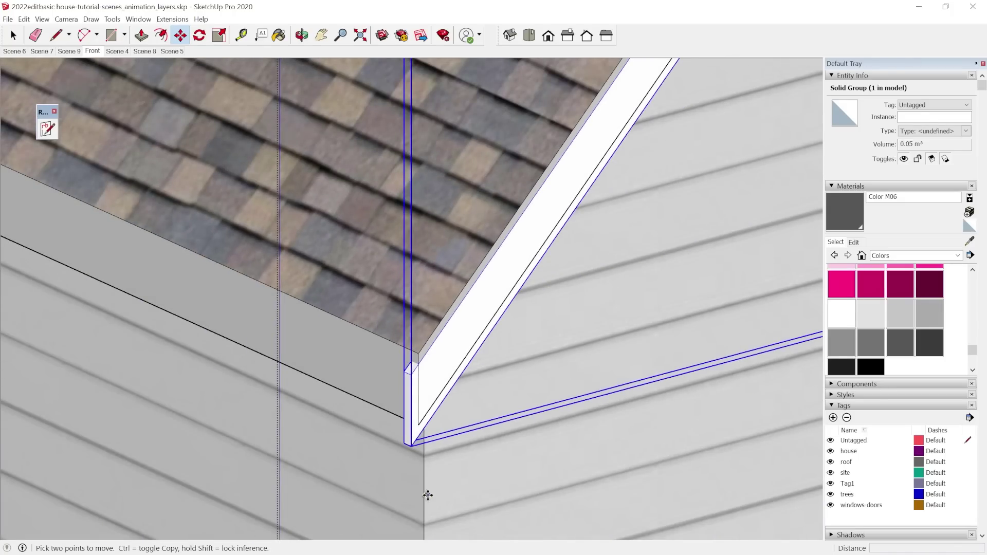
scroll(427, 476, "down", 5)
scroll(586, 263, "up", 3)
scroll(586, 263, "up", 3)
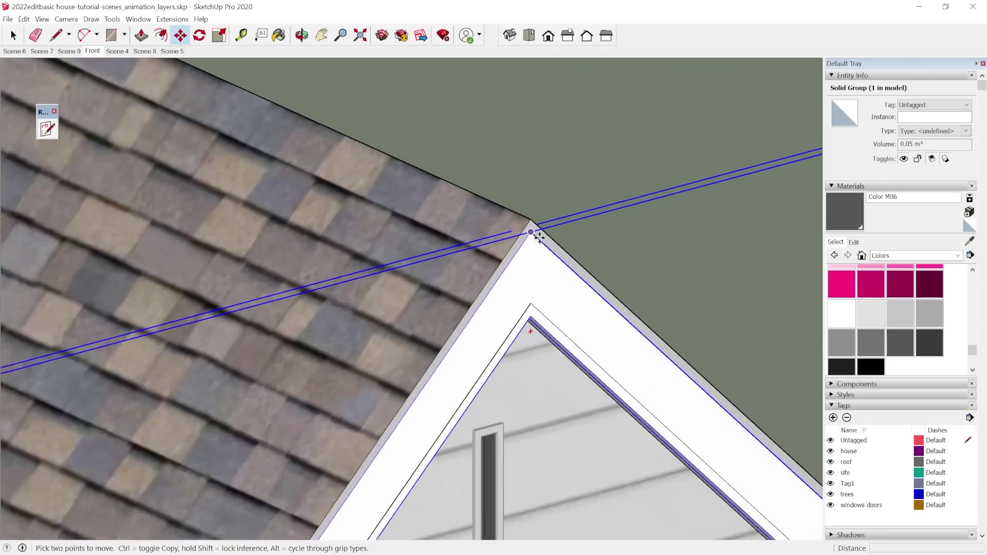
scroll(566, 211, "down", 5)
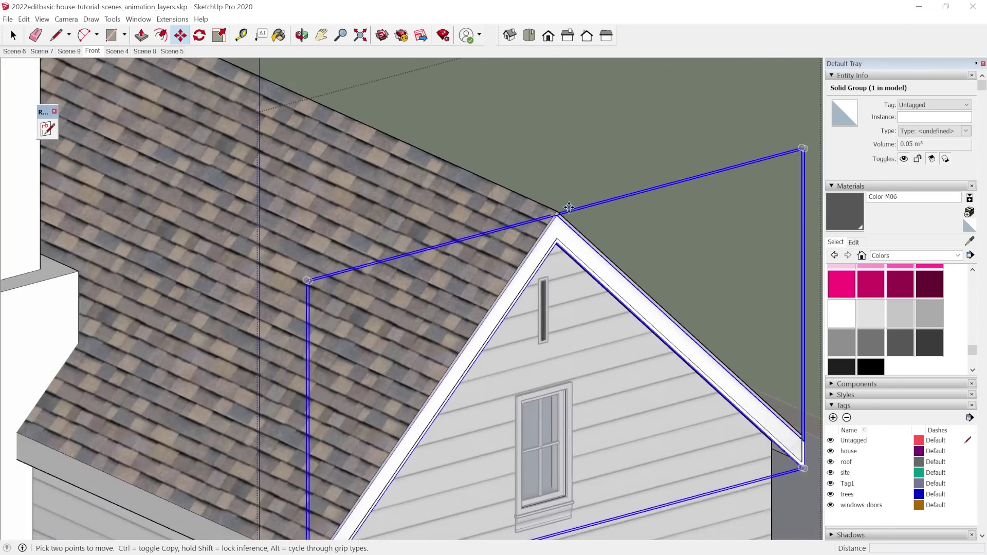
scroll(421, 416, "up", 5)
key("space")
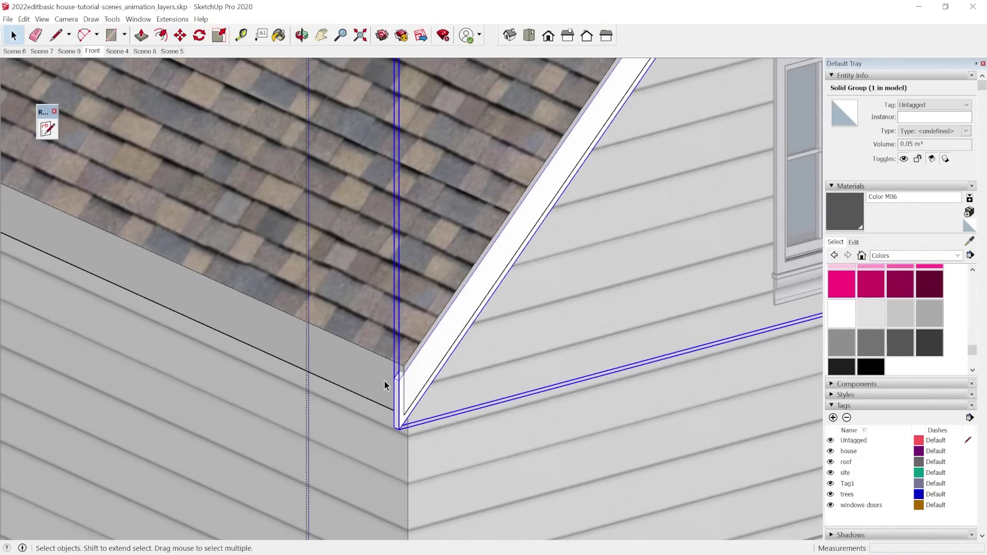
Step: Examine how the gable trim's lower end meets the roof edge, from the gable front and the long eave side
scroll(390, 383, "up", 3)
scroll(379, 374, "up", 1)
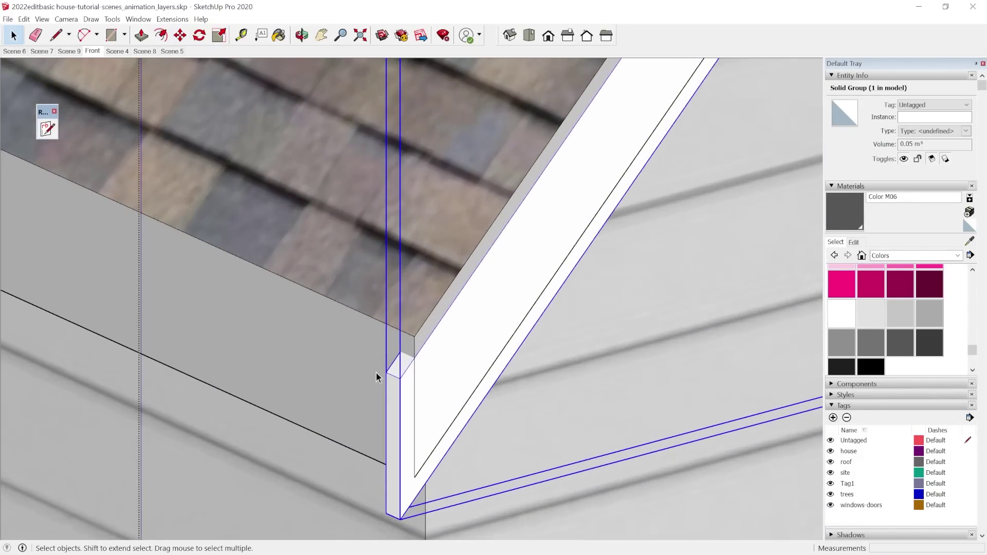
middle_click_drag(384, 359, 420, 399)
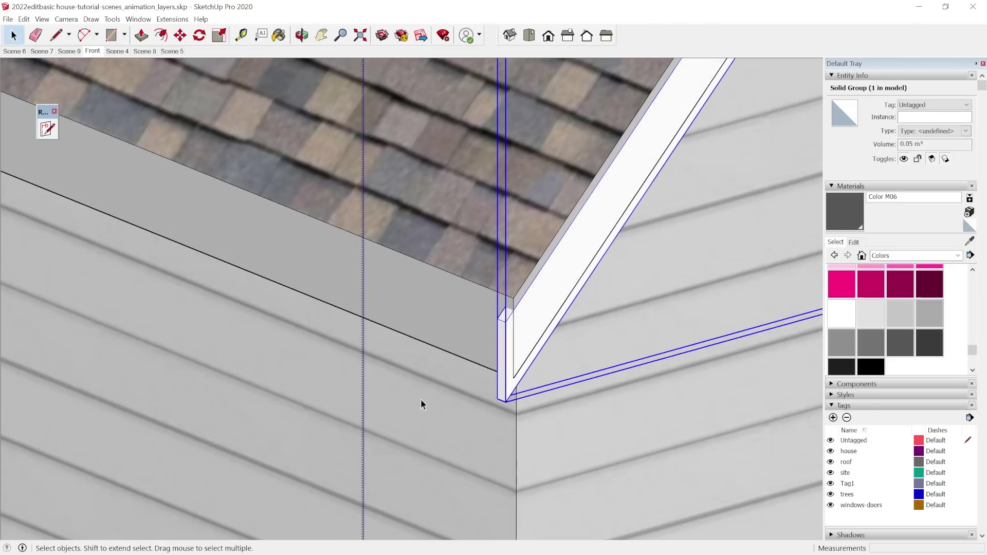
scroll(514, 303, "up", 2)
scroll(497, 414, "down", 2)
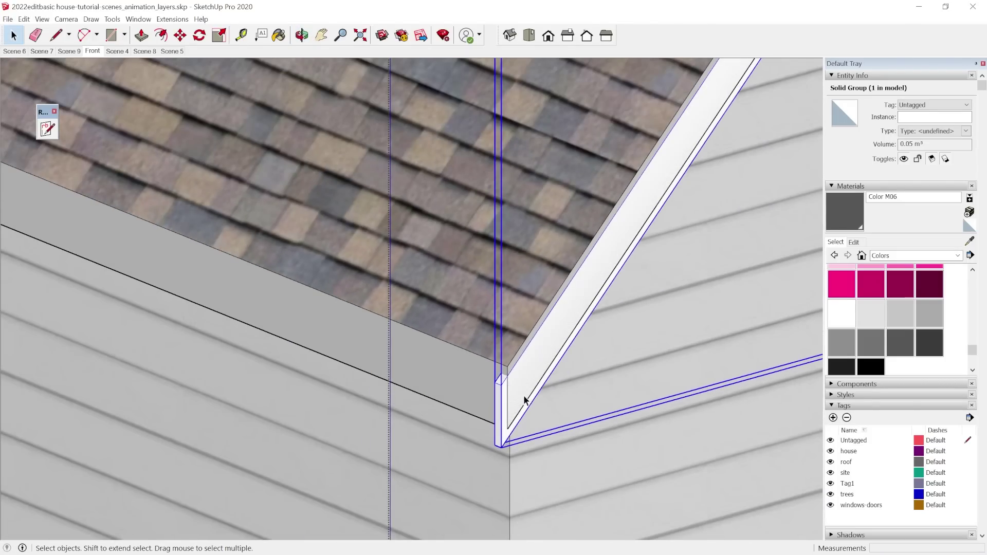
scroll(543, 364, "up", 2)
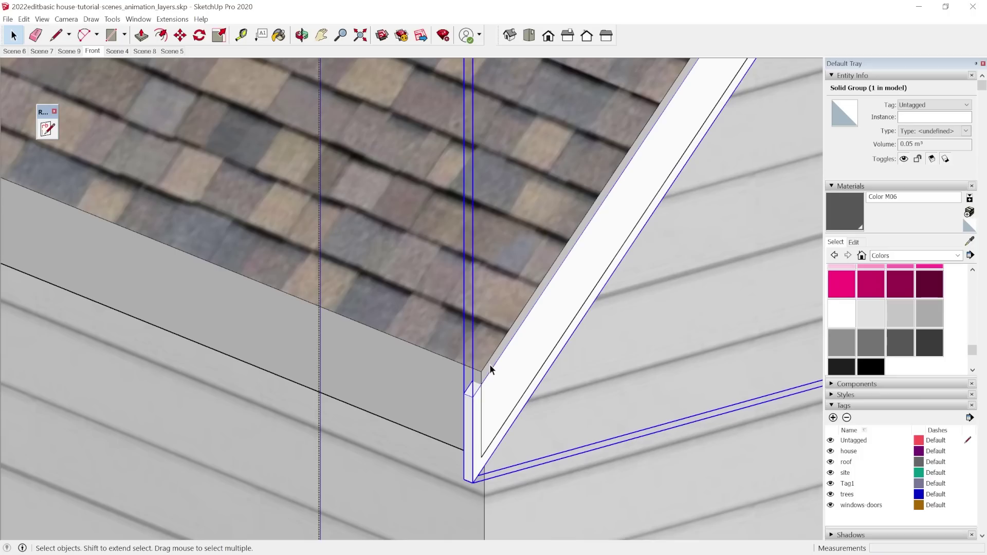
left_click(441, 380)
scroll(447, 386, "down", 2)
scroll(460, 393, "up", 2)
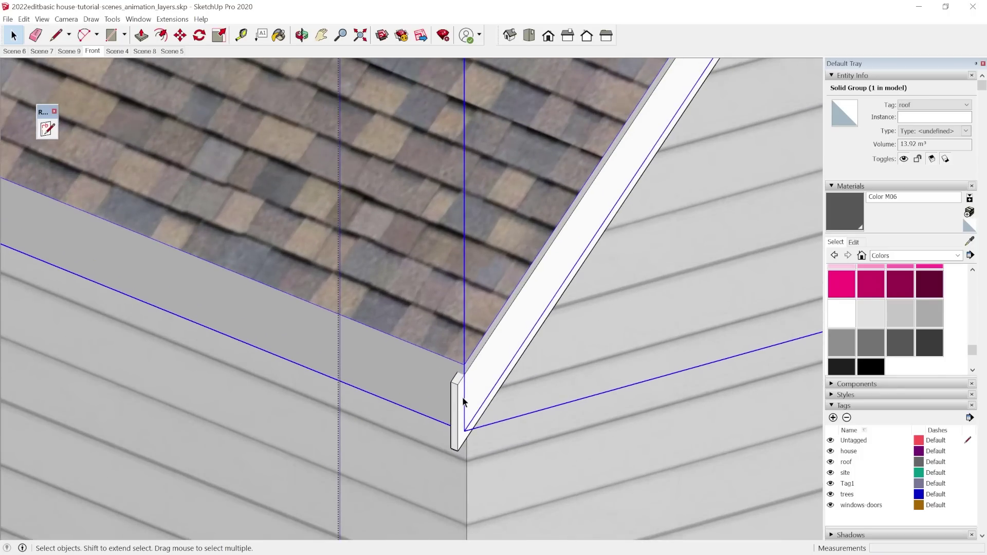
middle_click_drag(400, 397, 102, 409)
scroll(553, 388, "up", 2)
scroll(565, 390, "down", 2)
scroll(565, 389, "down", 5)
middle_click_drag(490, 440, 186, 326)
scroll(339, 406, "up", 4)
left_click(381, 334)
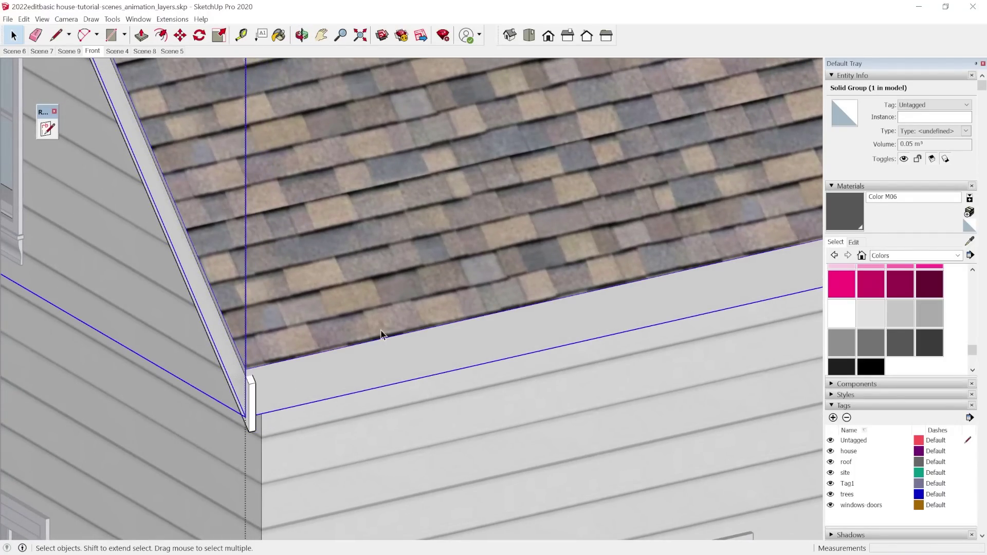
scroll(251, 378, "up", 2)
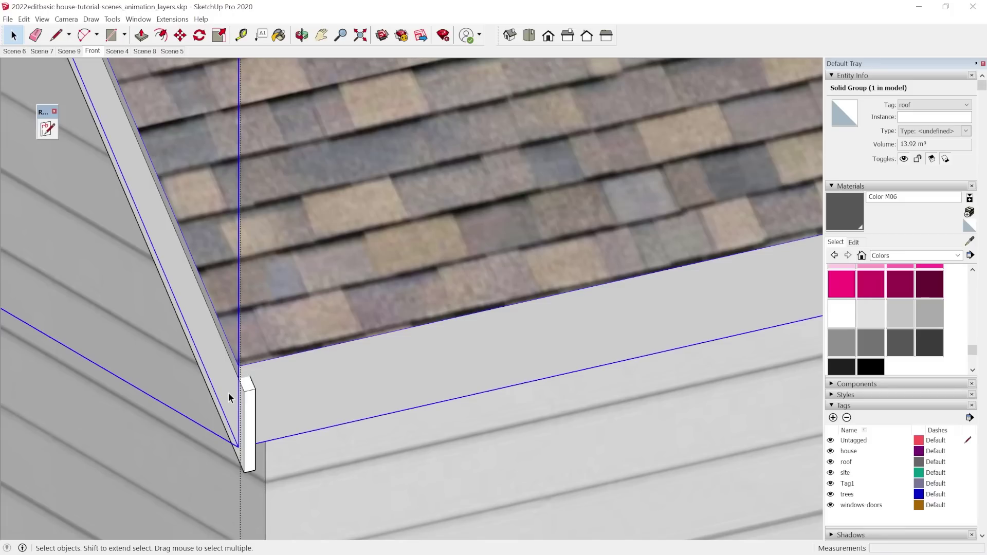
Step: Measure the length of the roof's lower eave edge between its two end corners
key("q")
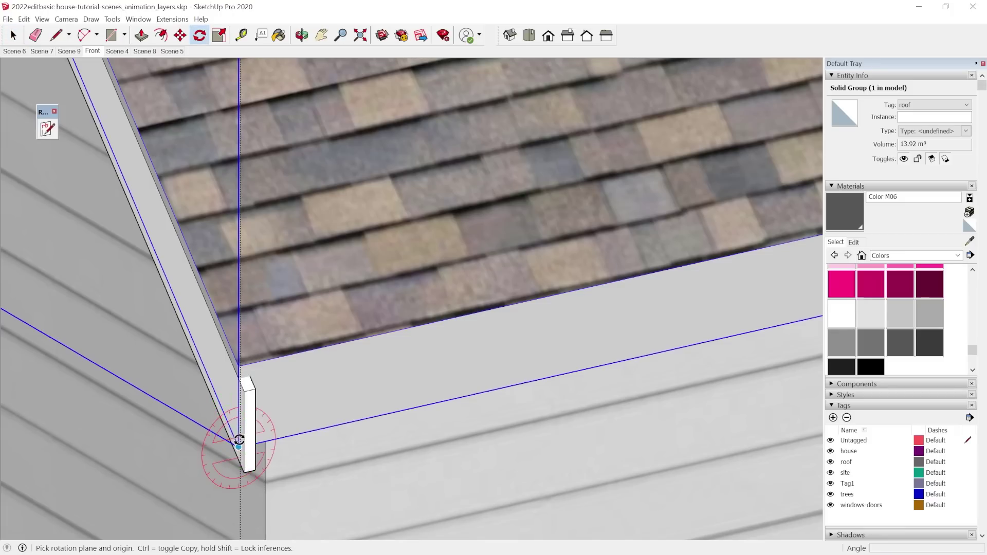
key("t")
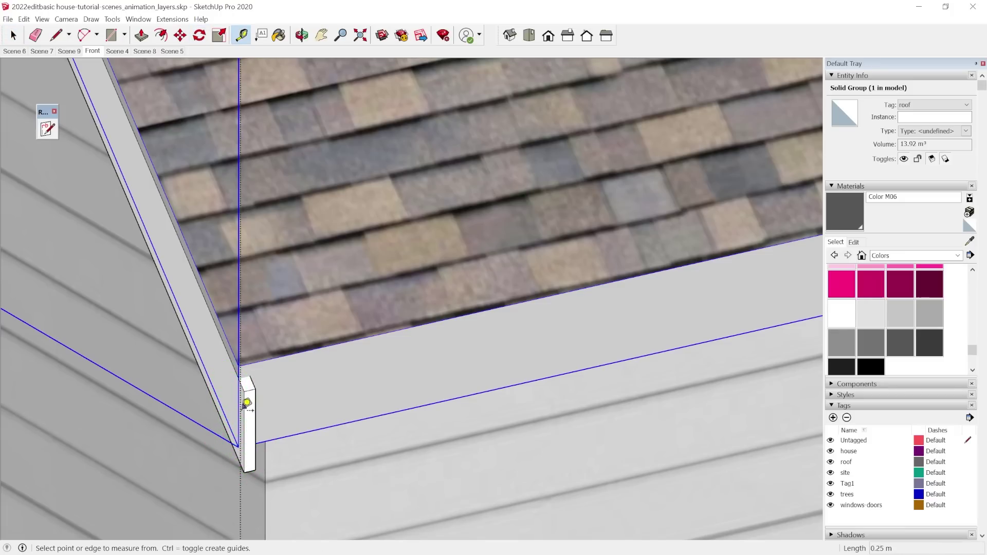
left_click(242, 435)
scroll(33, 368, "down", 6)
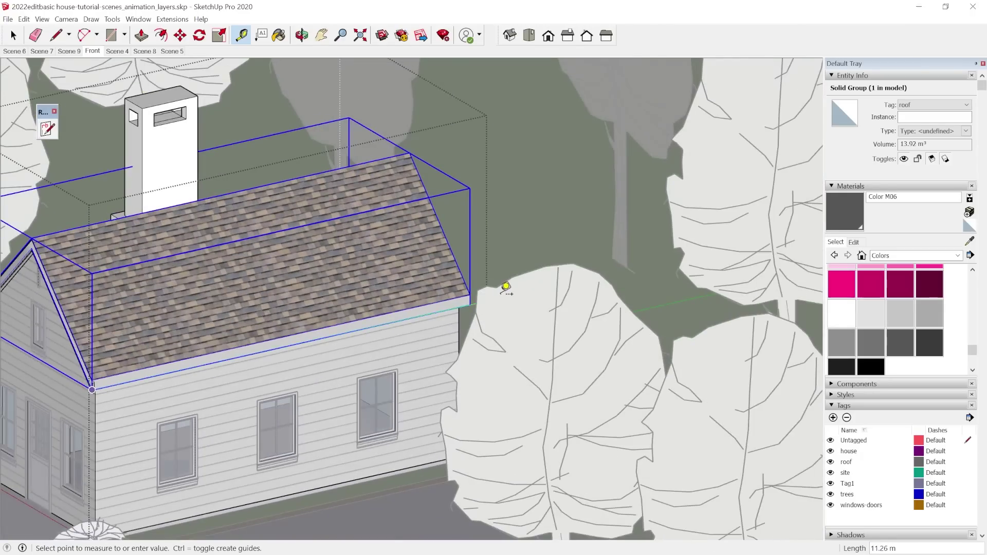
scroll(475, 298, "up", 4)
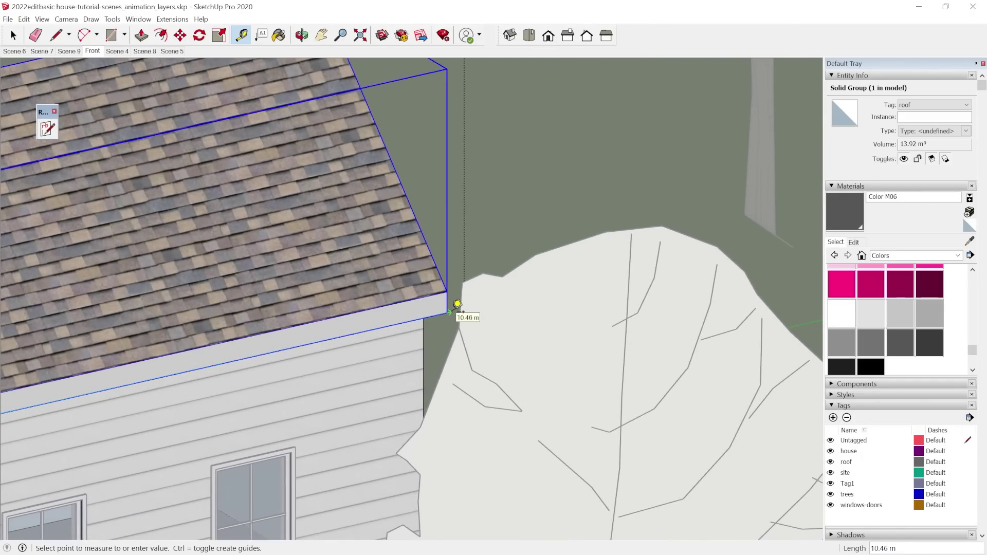
scroll(570, 223, "down", 4)
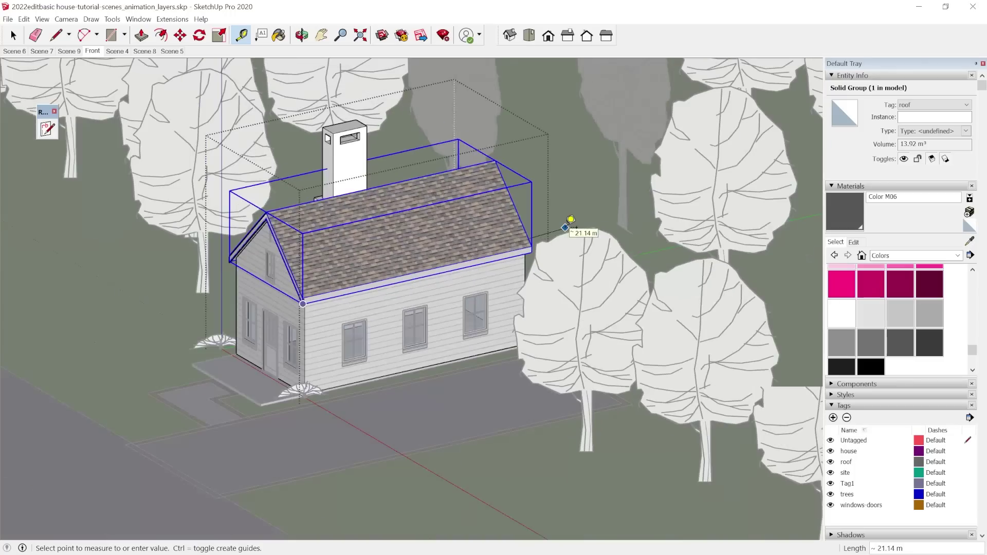
scroll(331, 279, "up", 3)
key("space")
scroll(297, 314, "up", 8)
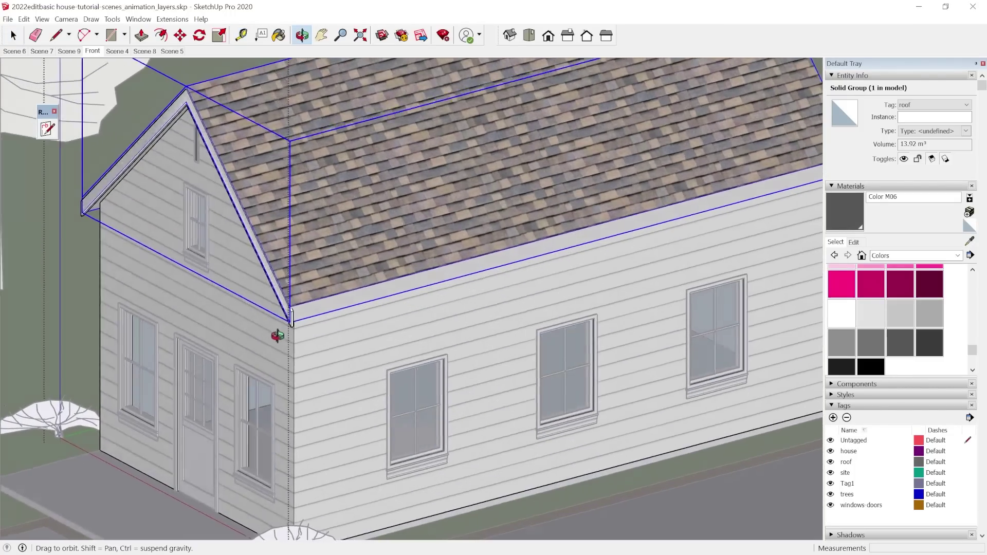
scroll(307, 292, "down", 8)
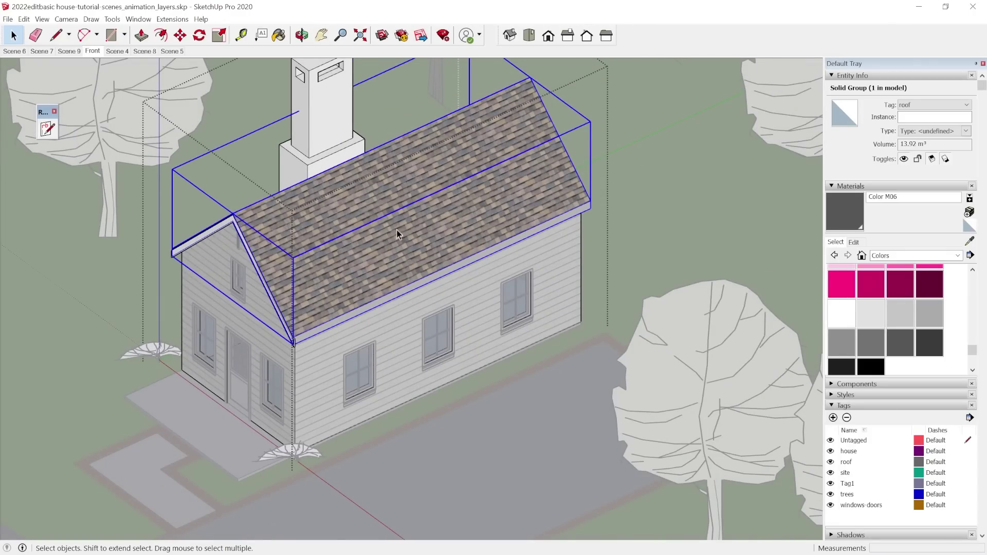
scroll(314, 327, "up", 8)
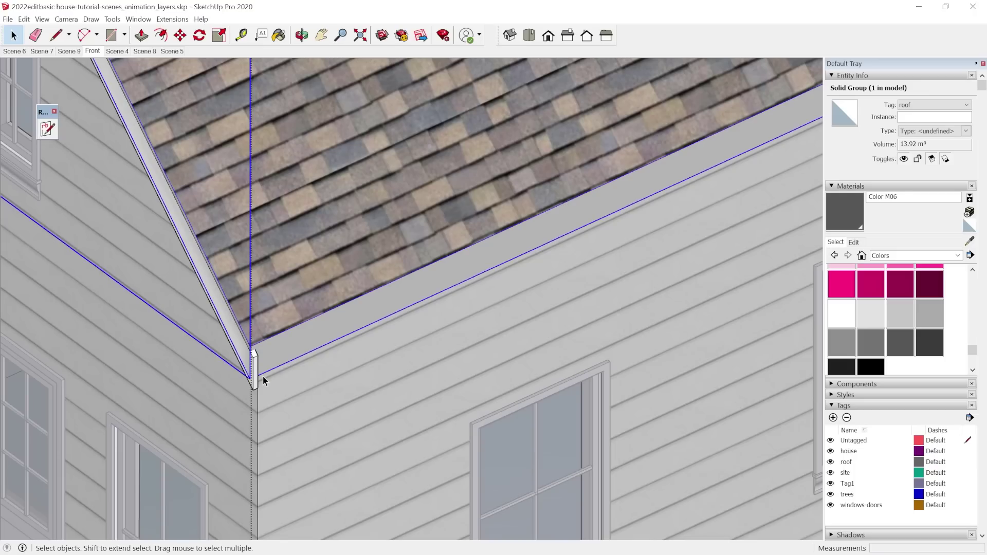
Step: Copy the gable trim group along the eave from the front roof corner to the matching corner at the rear end
left_click(255, 378)
middle_click_drag(311, 334, 39, 428)
scroll(200, 414, "up", 2)
middle_click_drag(59, 379, 455, 472)
scroll(215, 370, "up", 3)
middle_click_drag(222, 391, 179, 401)
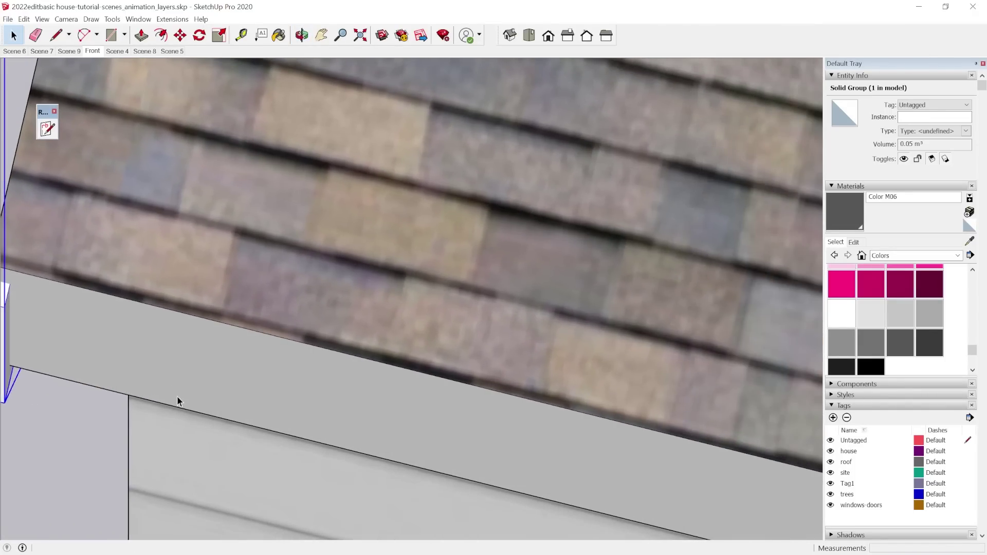
scroll(461, 412, "down", 2)
key("m")
scroll(188, 394, "up", 3)
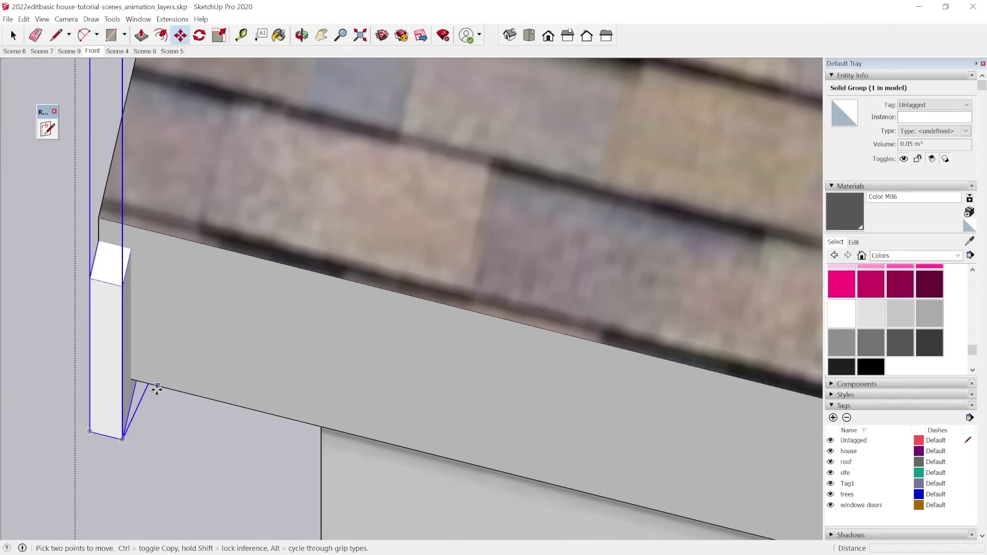
scroll(131, 379, "down", 10)
key("ctrl")
left_click(132, 379)
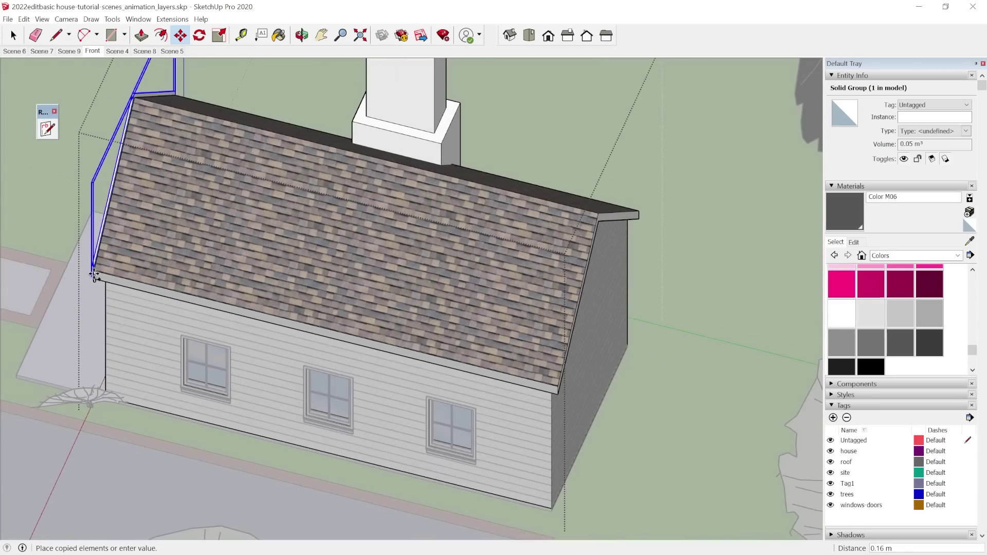
scroll(558, 394, "up", 6)
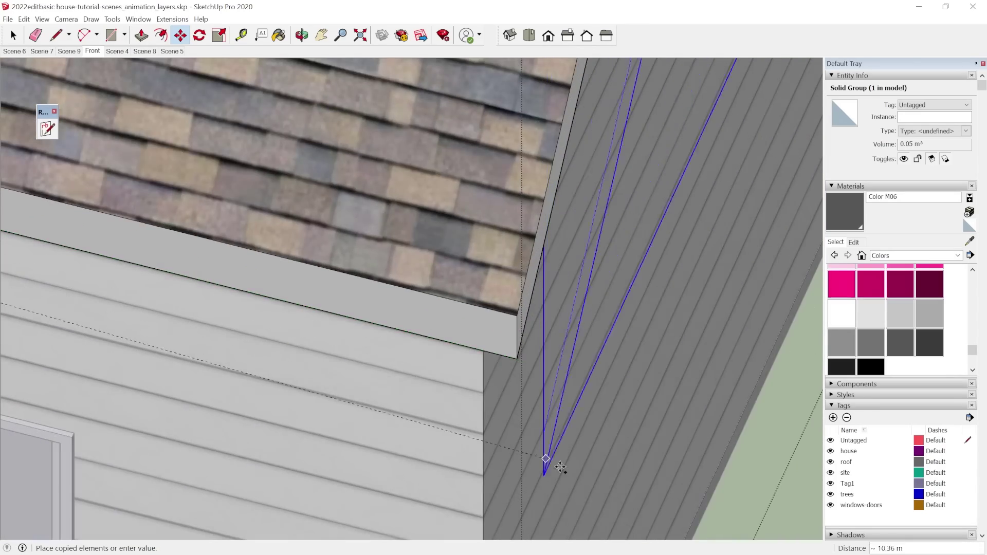
scroll(626, 413, "down", 6)
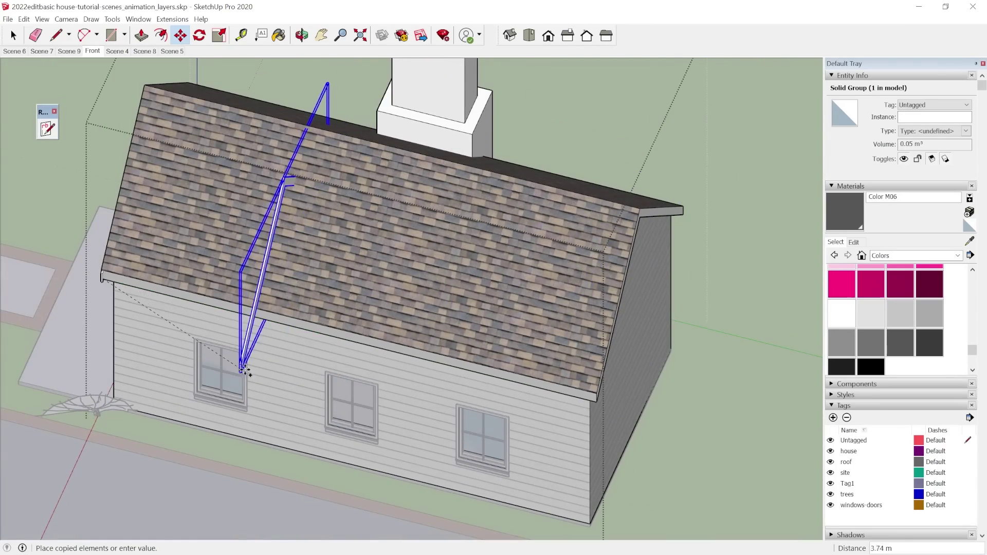
scroll(546, 390, "up", 6)
scroll(546, 390, "up", 5)
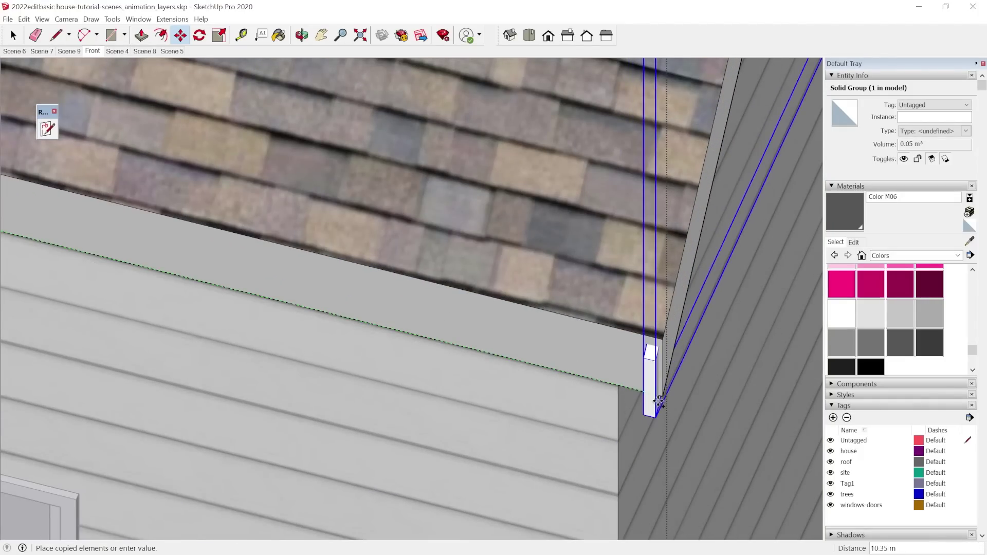
left_click(658, 395)
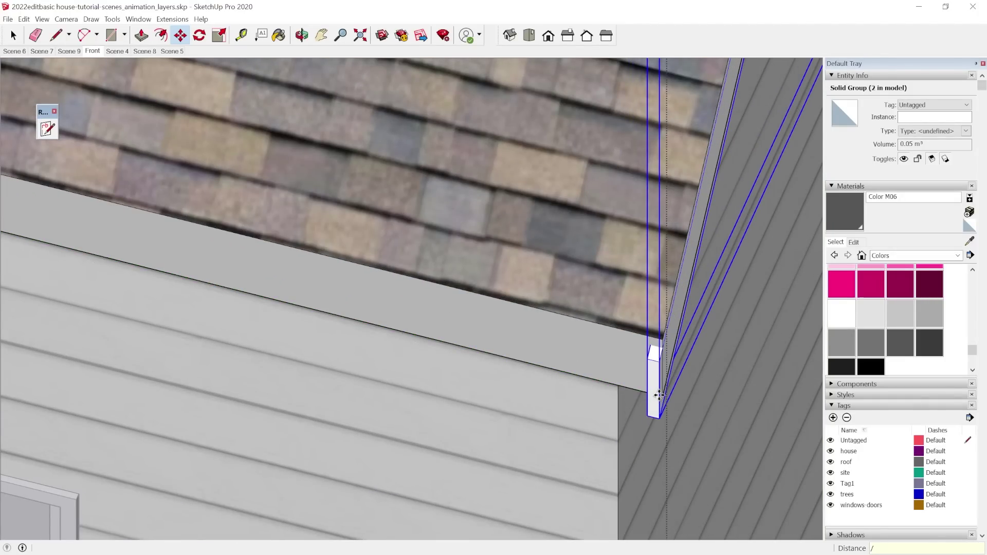
Step: Divide the copy distance with /15 to space the trim copies evenly along the roof as rafters
type("/15")
key("Return")
scroll(659, 396, "down", 10)
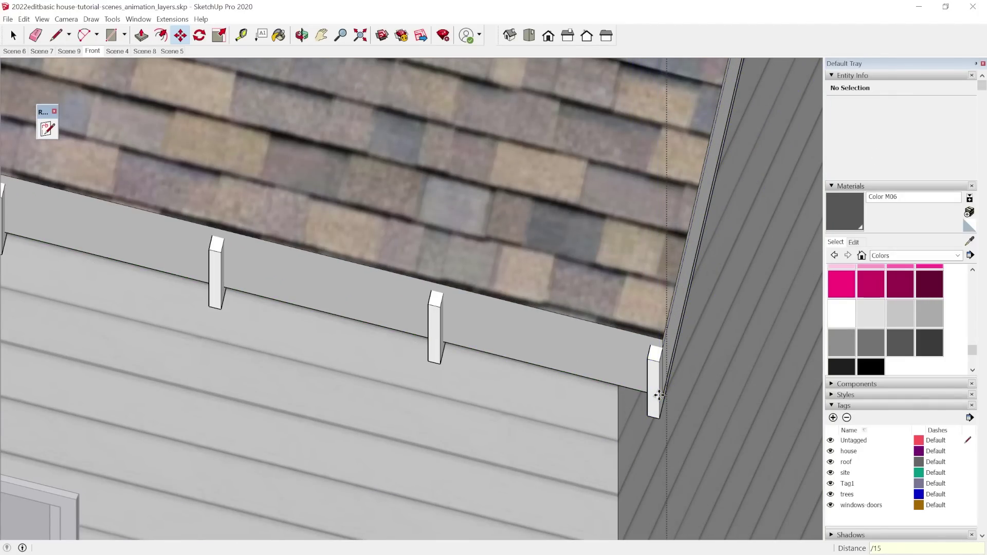
key("space")
middle_click_drag(655, 363, 576, 240)
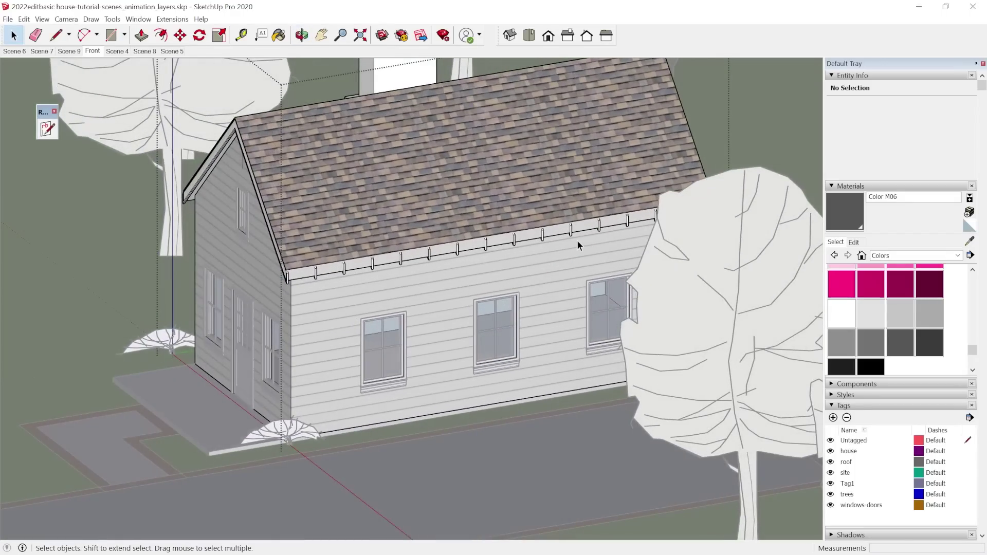
scroll(367, 236, "up", 3)
scroll(240, 350, "up", 2)
middle_click_drag(240, 350, 415, 291)
scroll(434, 339, "up", 1)
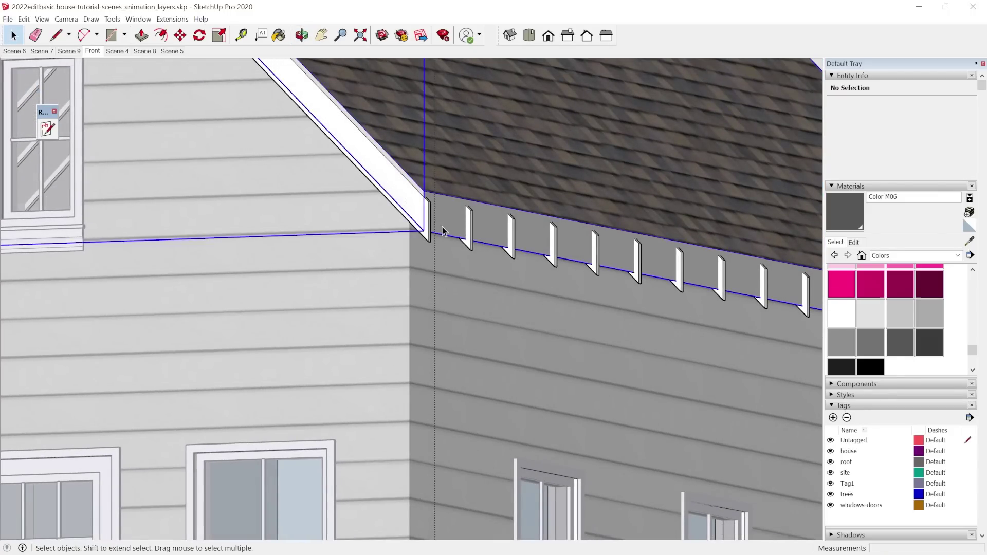
Step: Examine the row of rafter copies along the eave and how the roof edge meets them from several angles
scroll(431, 212, "up", 4)
scroll(247, 285, "down", 3)
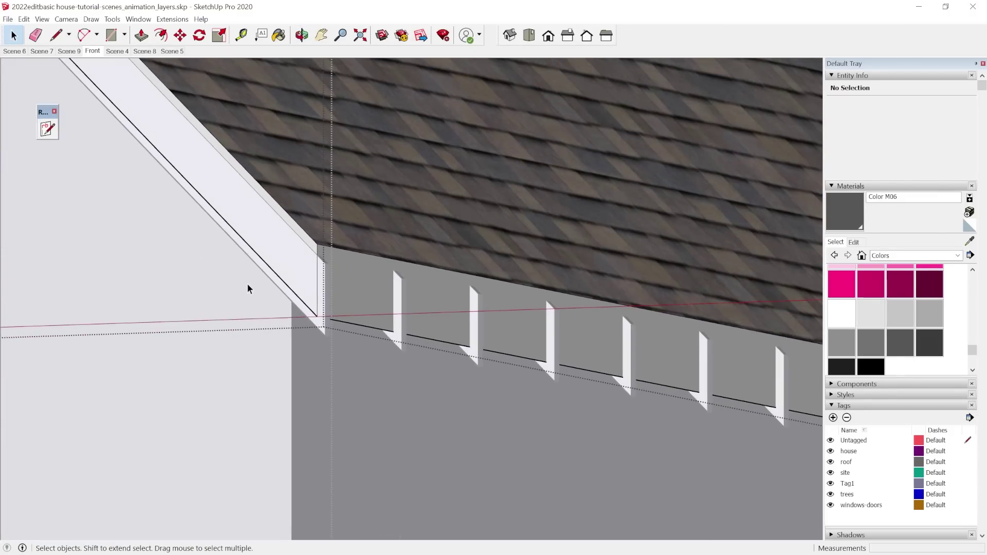
middle_click_drag(247, 288, 356, 295)
scroll(362, 272, "up", 4)
middle_click_drag(376, 237, 313, 251)
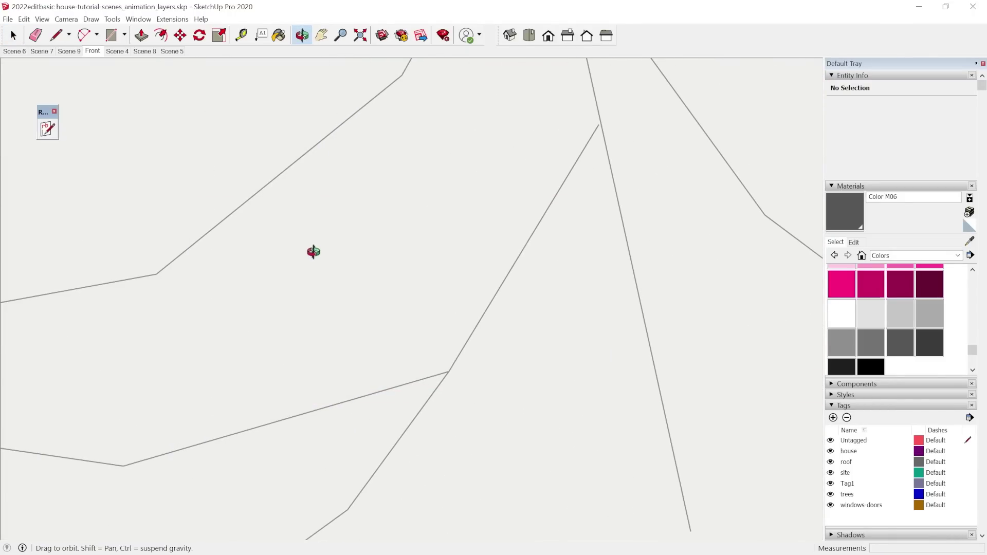
scroll(516, 322, "down", 5)
middle_click_drag(51, 185, 368, 267, "shift")
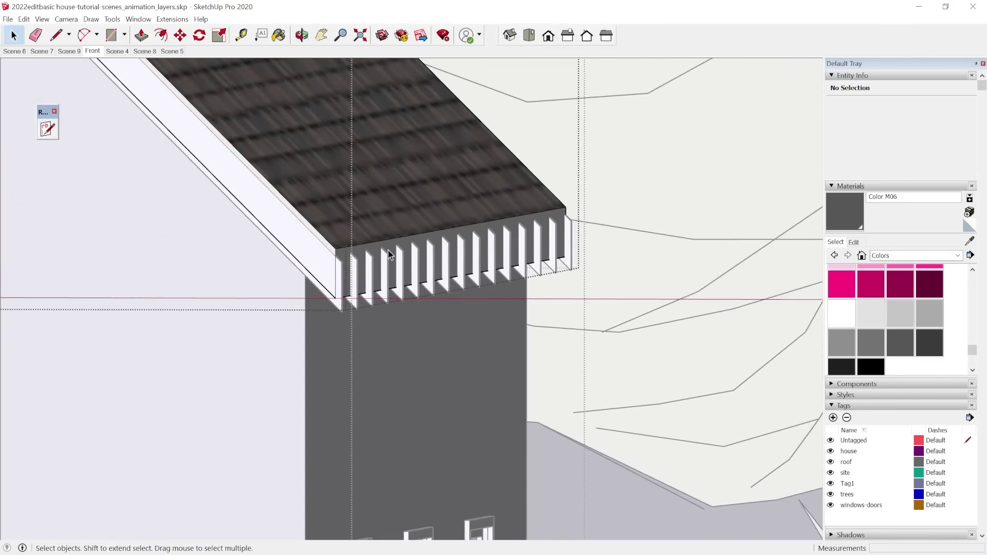
scroll(376, 257, "up", 4)
scroll(212, 279, "down", 3)
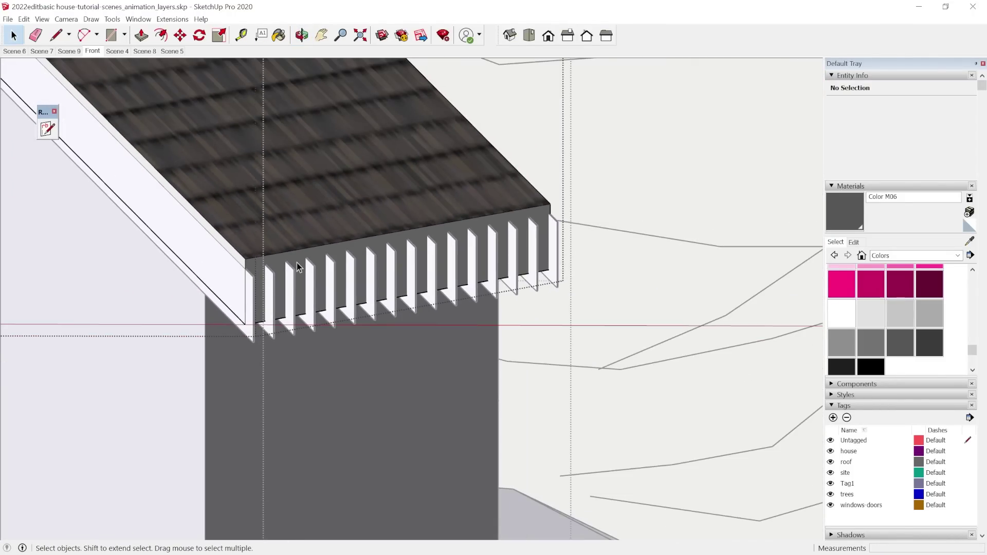
Step: Inside the roof group, move the eave face outward about 0.04 m to the outer corner of the gable trim
scroll(230, 233, "up", 5)
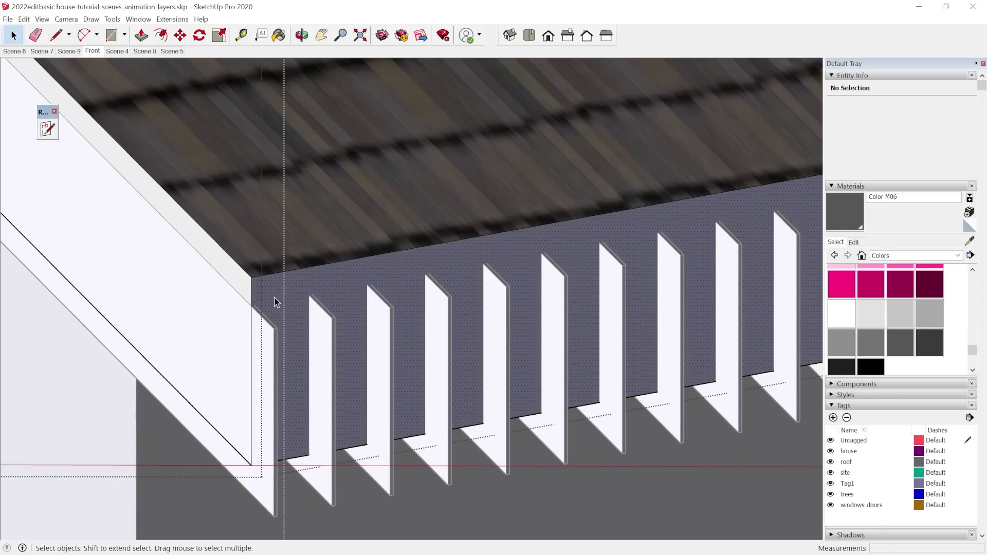
double_click(274, 298)
scroll(276, 301, "down", 3)
scroll(272, 305, "up", 4)
scroll(276, 304, "up", 1)
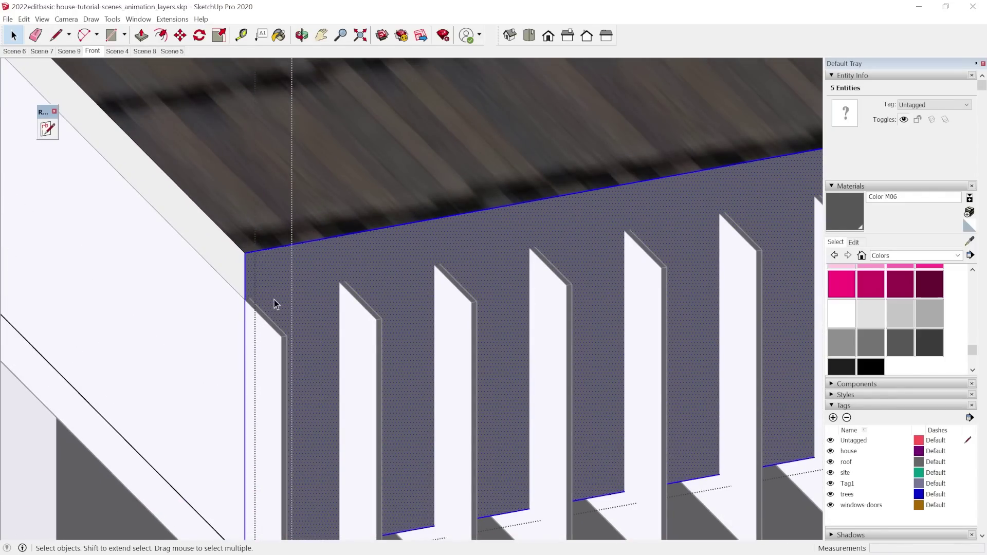
middle_click_drag(275, 305, 236, 375)
key("m")
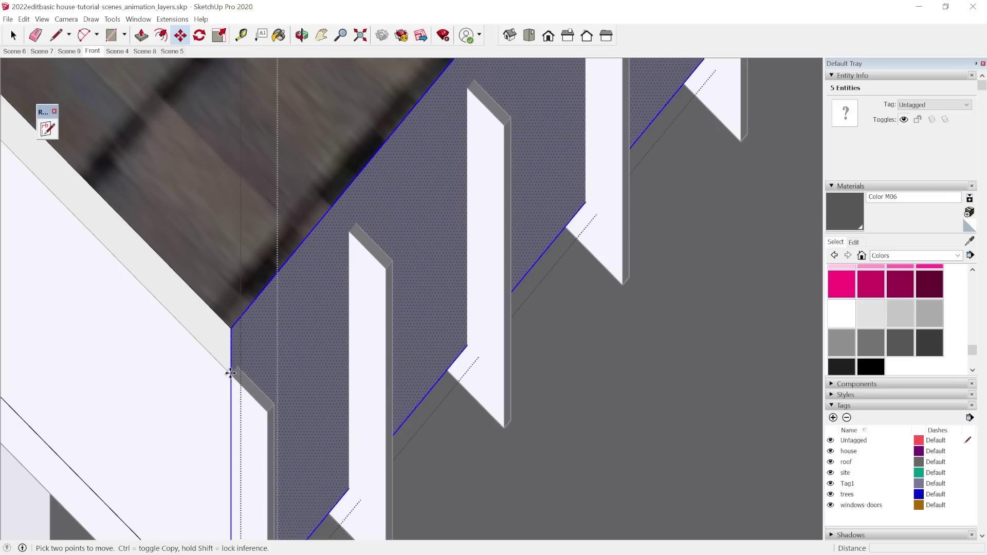
left_click(230, 373)
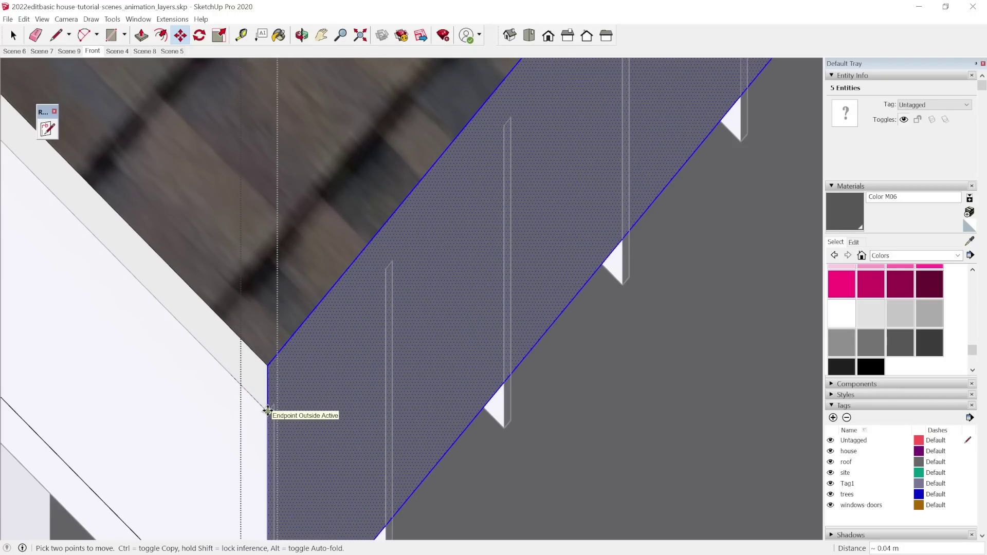
left_click(268, 411)
scroll(458, 250, "down", 3)
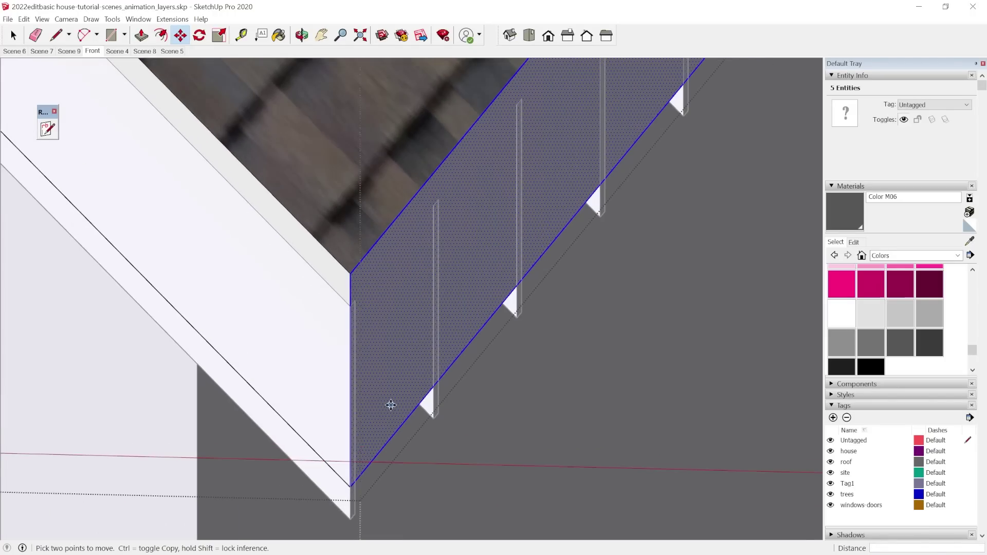
Step: Draw a horizontal line about 0.21 m long across the roof's lower gable corner, from the trim's upper corner to the sloping underside edge
key("space")
left_click(335, 474)
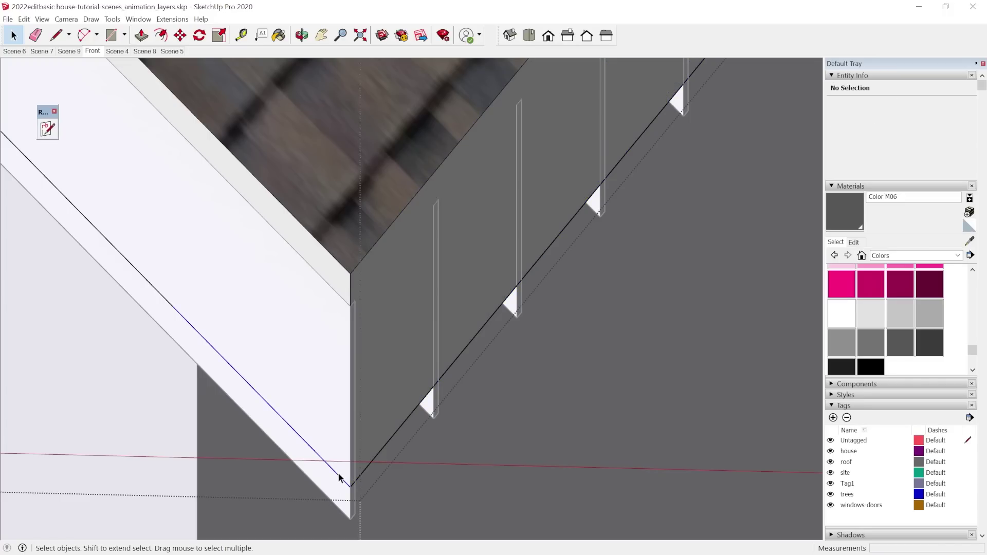
left_click(337, 473)
key("l")
left_click(350, 306)
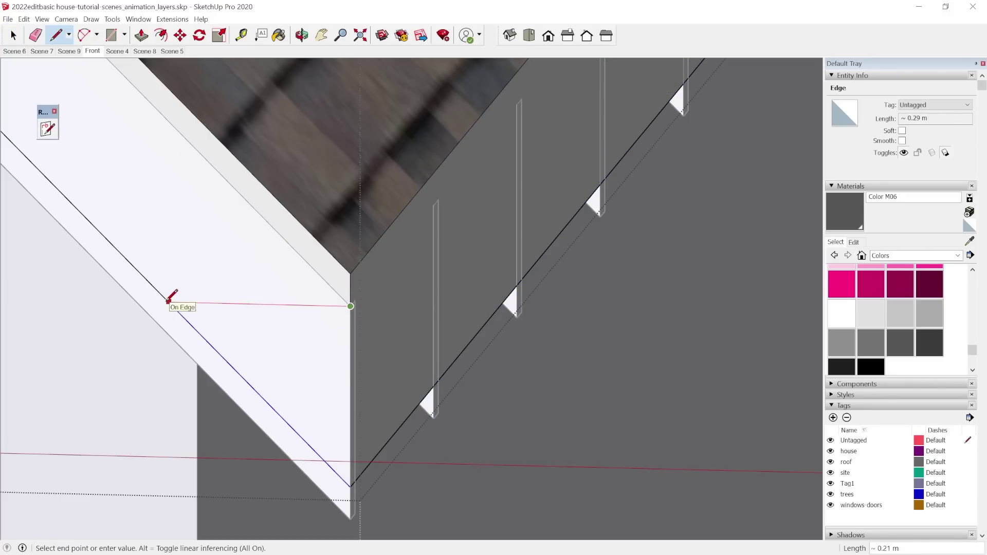
left_click(168, 301)
key("i")
scroll(407, 329, "down", 3)
key("space")
left_click(349, 309)
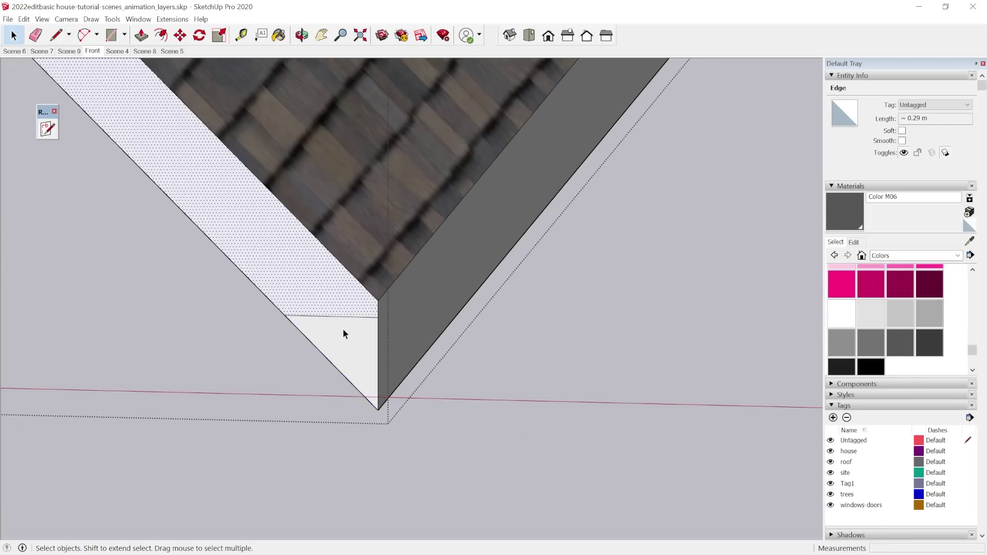
left_click(341, 341)
Step: Move the eave face on the opposite side of the roof outward about 0.04 m to the gable trim's outer corner
scroll(347, 341, "down", 5)
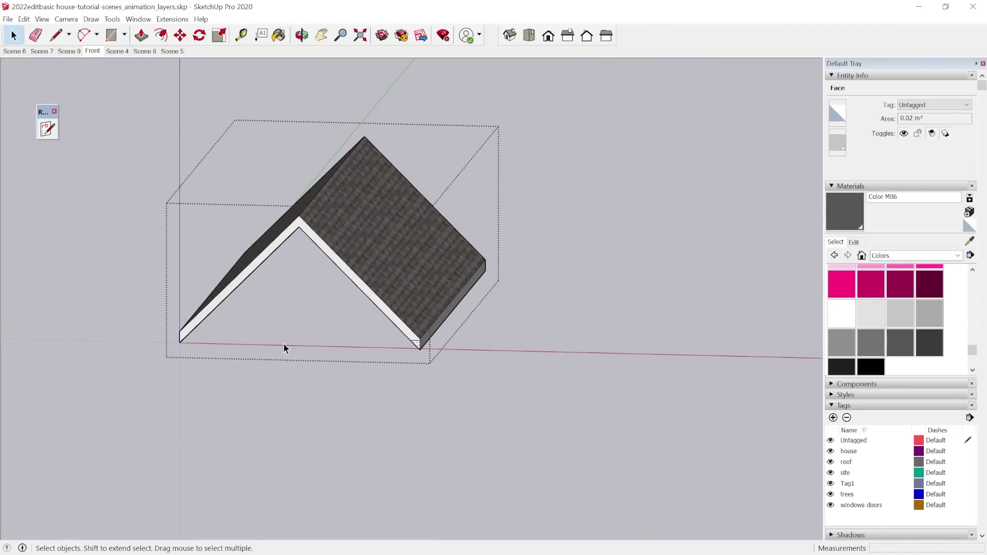
middle_click_drag(284, 344, 322, 332)
scroll(210, 334, "up", 4)
key("i")
scroll(293, 338, "up", 4)
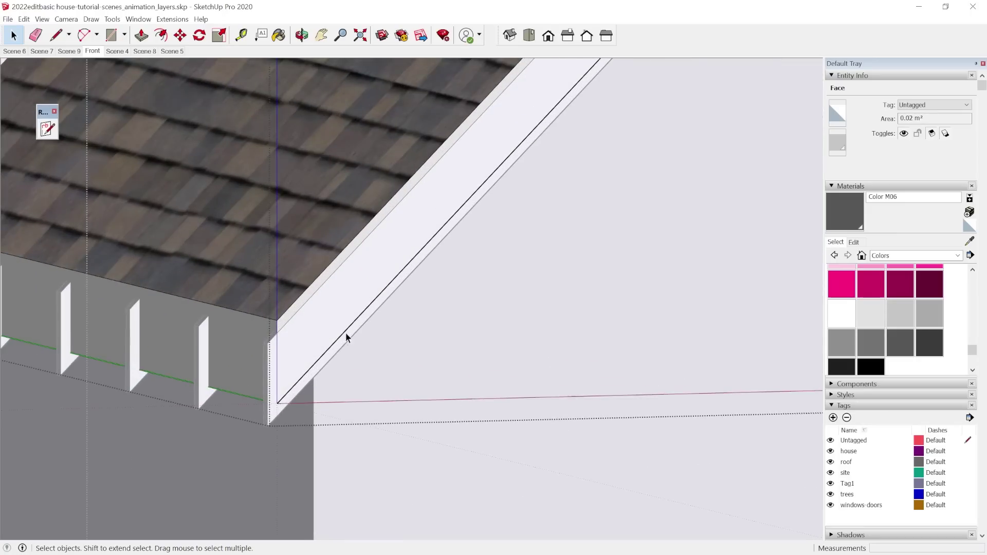
scroll(214, 305, "up", 3)
left_click(208, 318)
scroll(226, 332, "up", 3)
key("m")
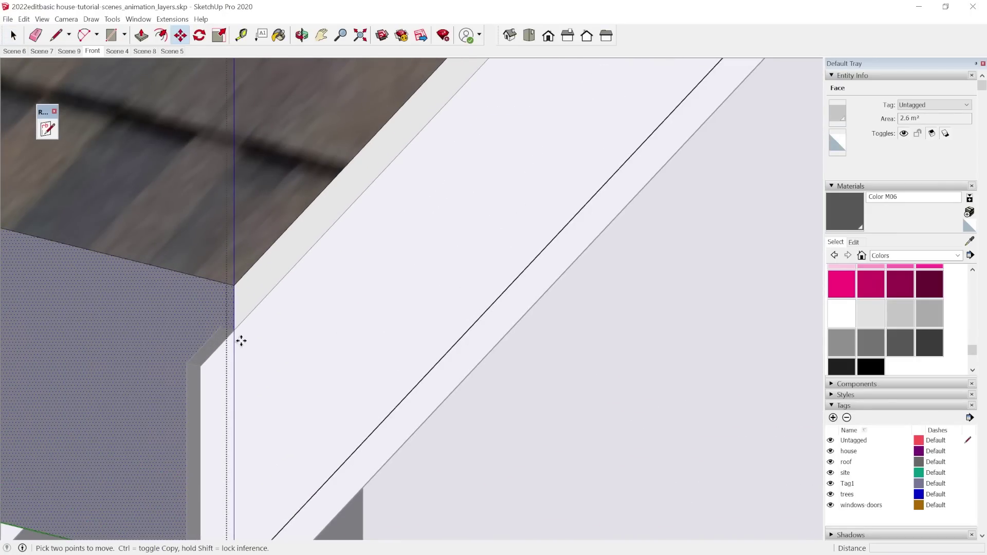
left_click(237, 329)
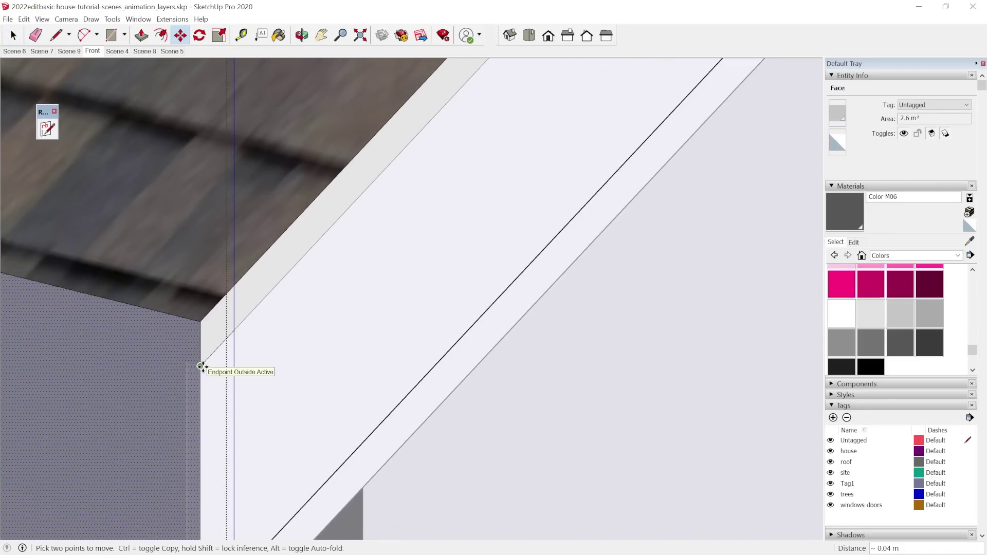
left_click(203, 363)
key("space")
Step: Draw a matching horizontal line about 0.21 m long across the opposite lower gable corner, ending on the sloping underside edge
key("l")
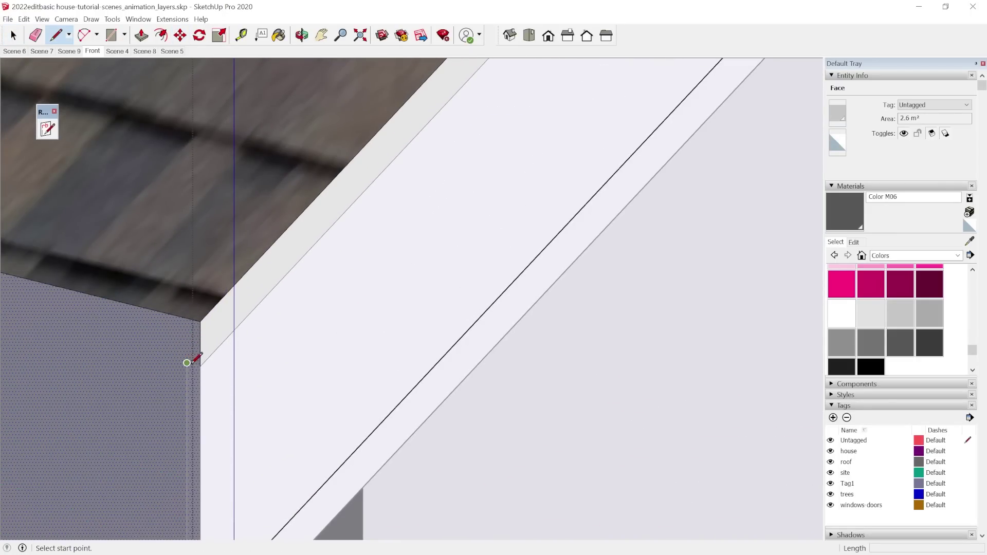
left_click(201, 364)
scroll(203, 363, "down", 2)
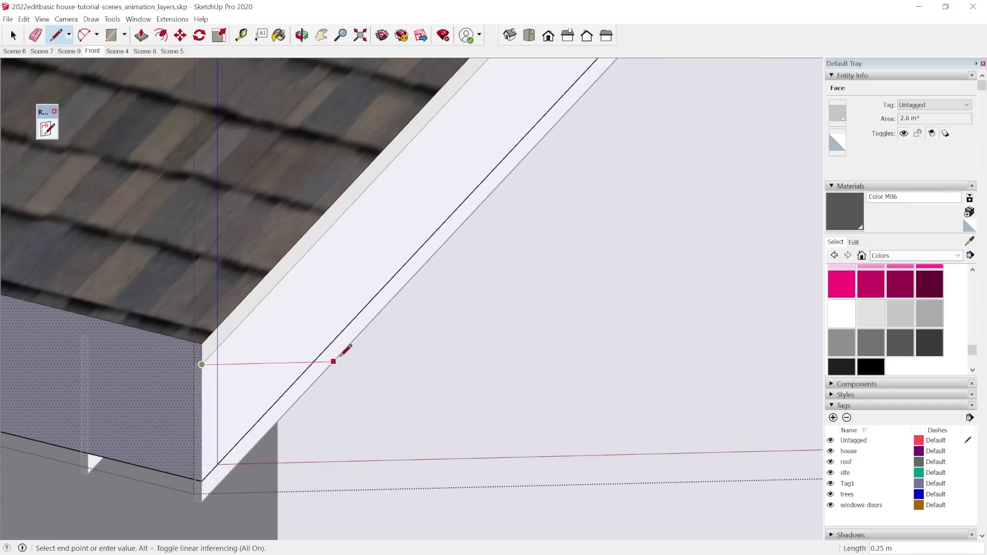
scroll(66, 403, "down", 2)
middle_click_drag(353, 405, 311, 425)
scroll(145, 417, "up", 2)
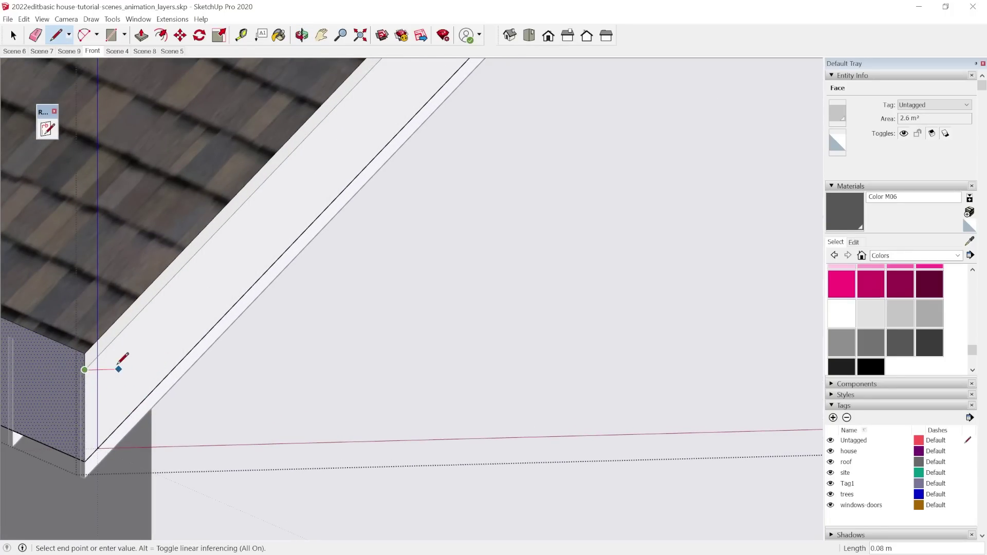
middle_click_drag(127, 368, 97, 344)
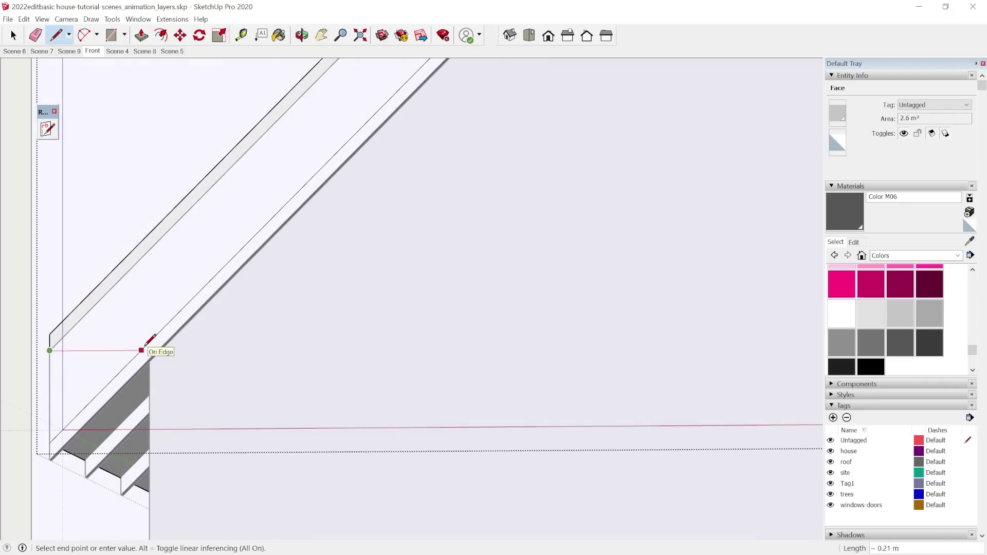
key("space")
middle_click_drag(150, 412, 88, 354)
scroll(88, 354, "up", 3)
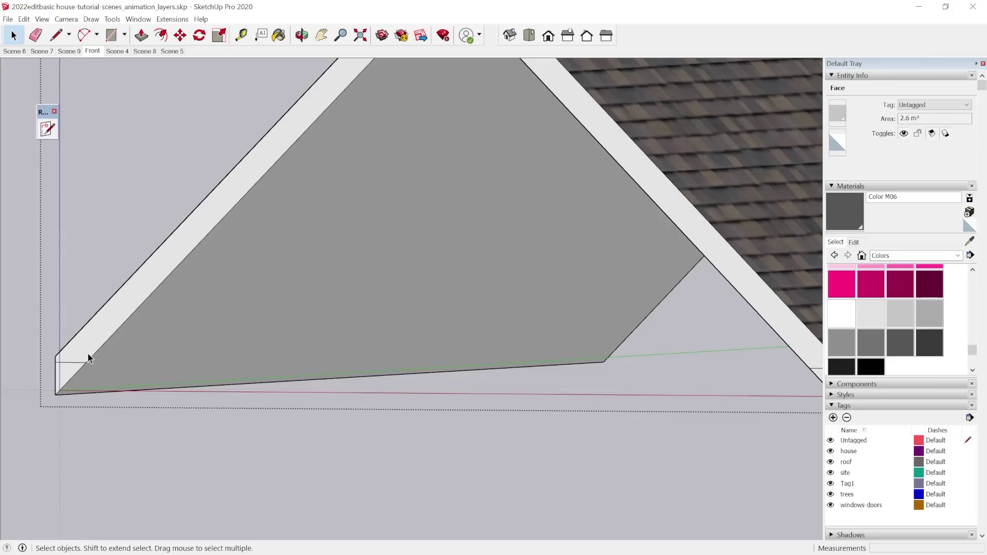
Step: Push the triangular faces at both lower gable corners through the roof's full 10.40 m length to cut the eaves flat
key("p")
left_click(66, 375)
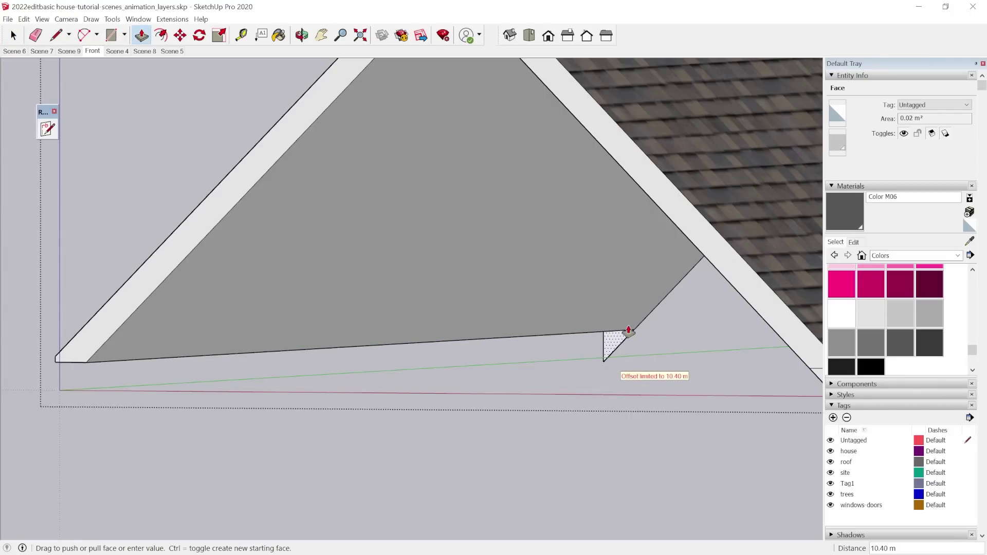
scroll(357, 319, "down", 4)
scroll(642, 376, "up", 3)
left_click(554, 329)
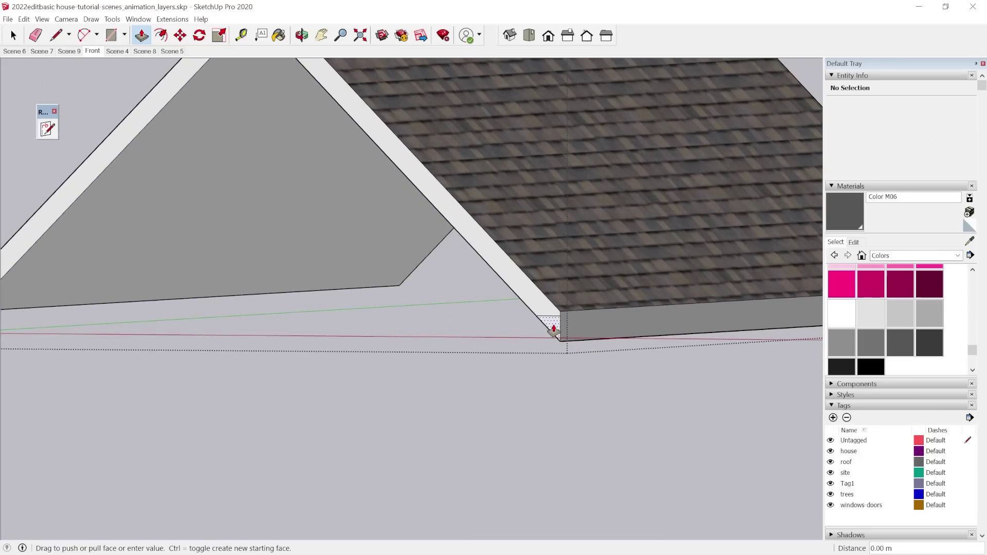
scroll(351, 358, "down", 4)
left_click(687, 333)
scroll(668, 381, "down", 3)
middle_click_drag(432, 390, 580, 421)
scroll(571, 408, "up", 3)
key("space")
Step: Examine how the flattened eave corner meets the gable trim and the exposed rafter tails
scroll(273, 309, "up", 3)
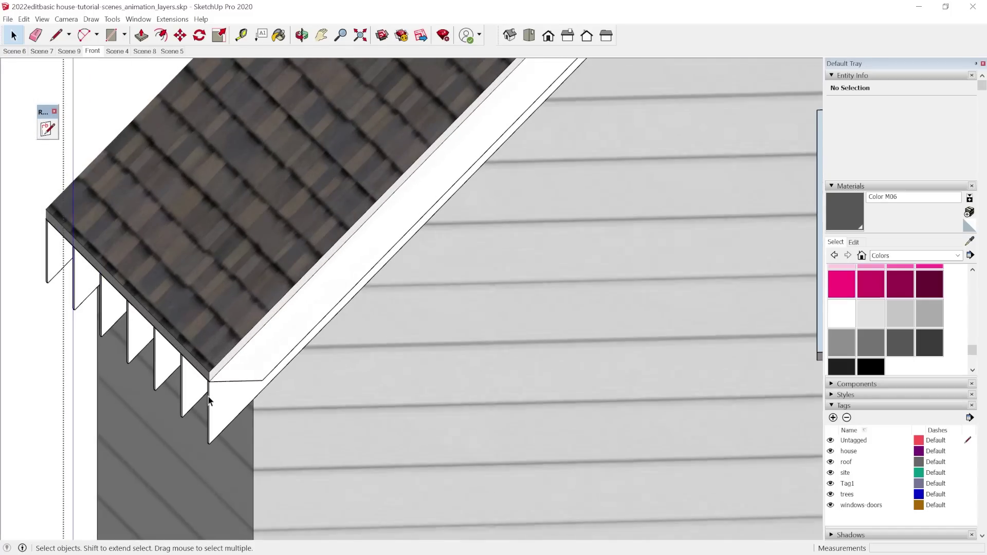
mouse_move(274, 309)
middle_mouse_down()
mouse_move(255, 359)
mouse_move(219, 347)
middle_mouse_up()
scroll(305, 424, "up", 3)
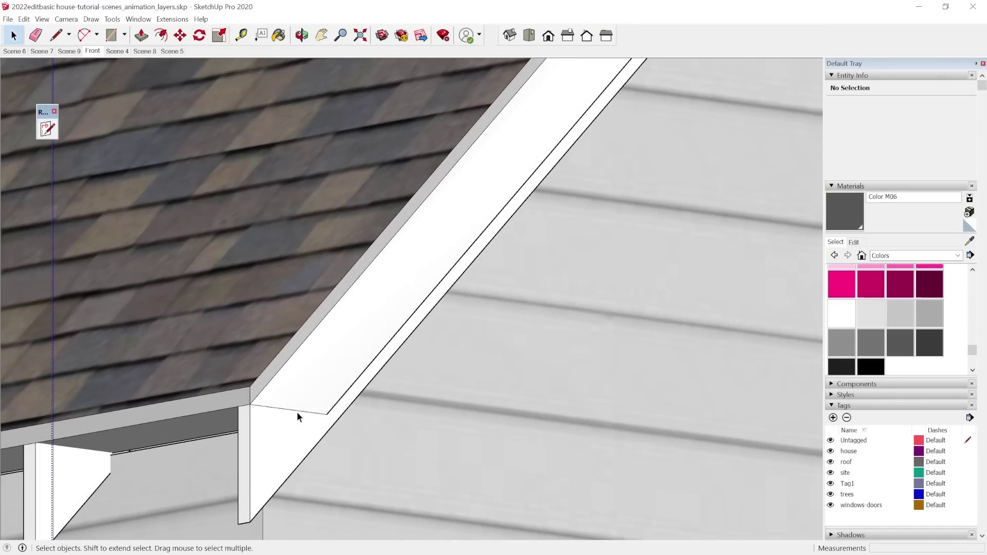
left_click(297, 412)
middle_click_drag(237, 419, 245, 463)
left_click(182, 378)
scroll(206, 409, "down", 6)
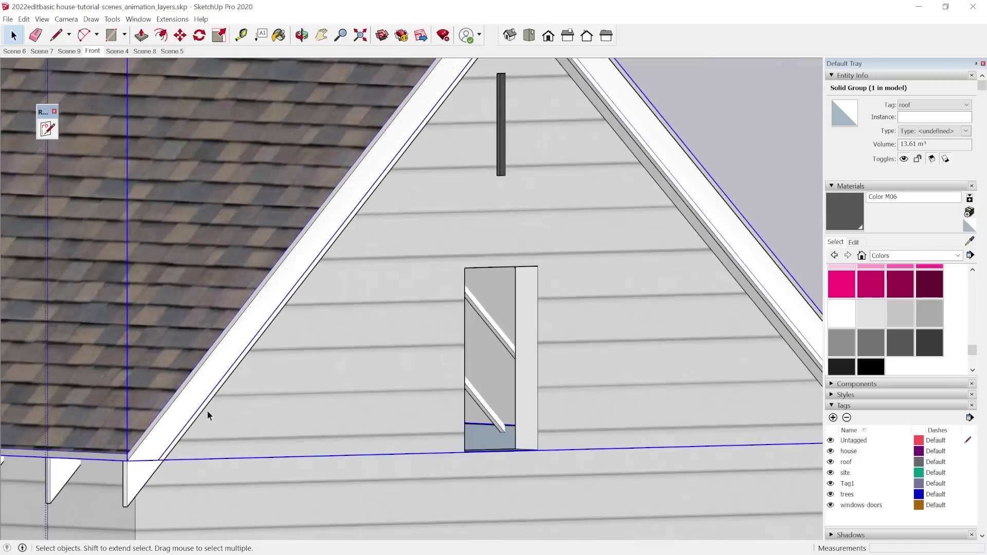
scroll(203, 416, "up", 6)
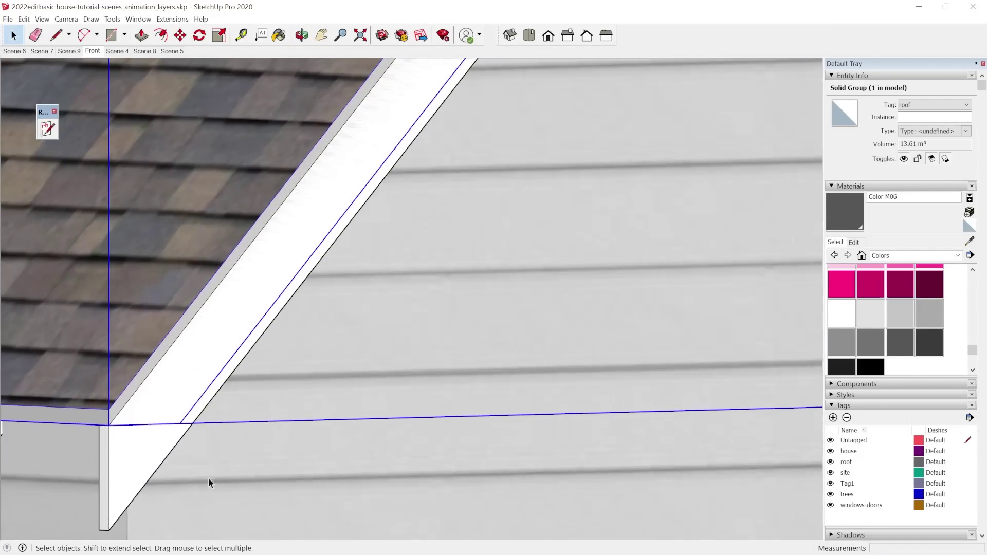
Step: Try to delete the front gable trim group
left_click(149, 411)
scroll(118, 396, "up", 3)
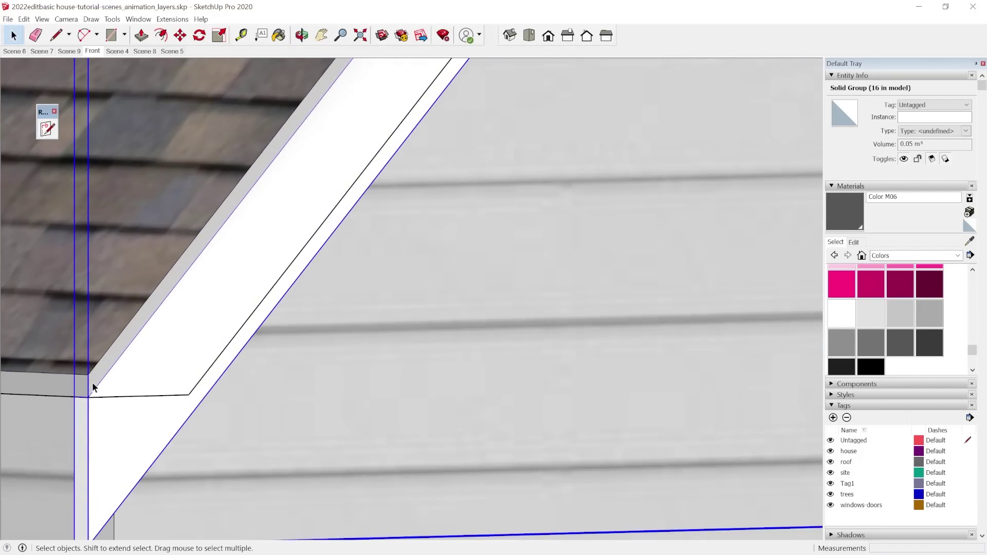
scroll(131, 394, "down", 7)
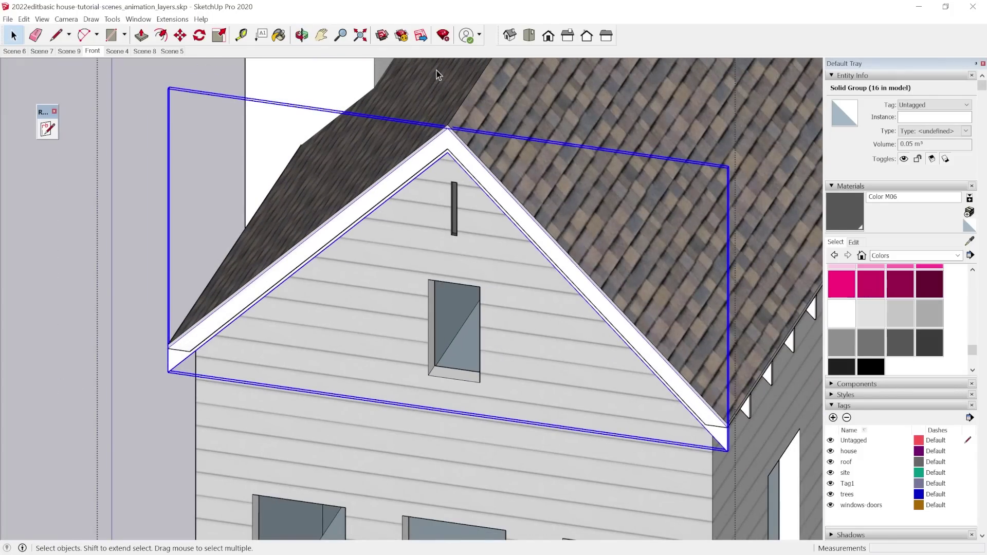
scroll(477, 186, "up", 3)
key("Delete")
left_click(429, 118)
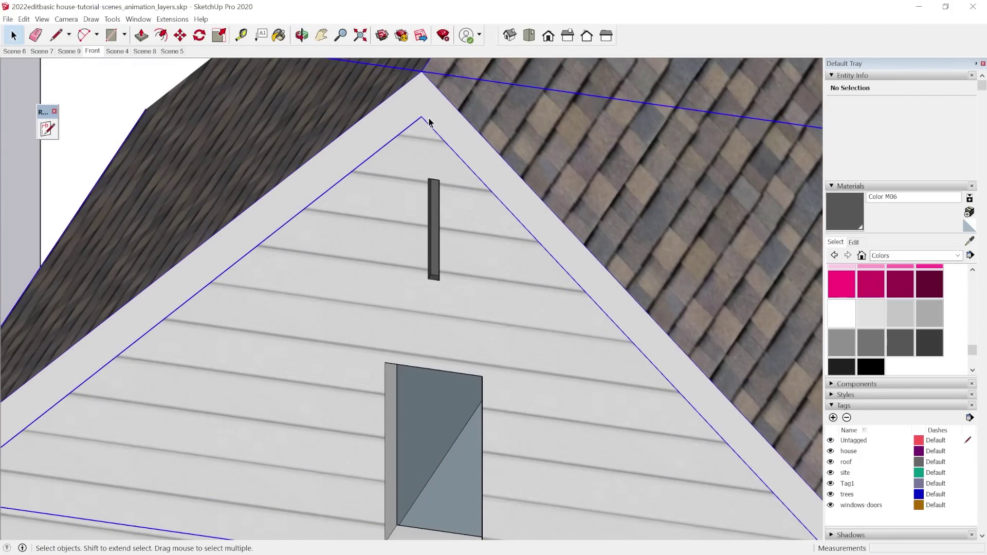
scroll(447, 107, "down", 4)
Step: Open the roof group for editing at the front gable's lower corner
left_click(464, 92)
scroll(463, 87, "up", 3)
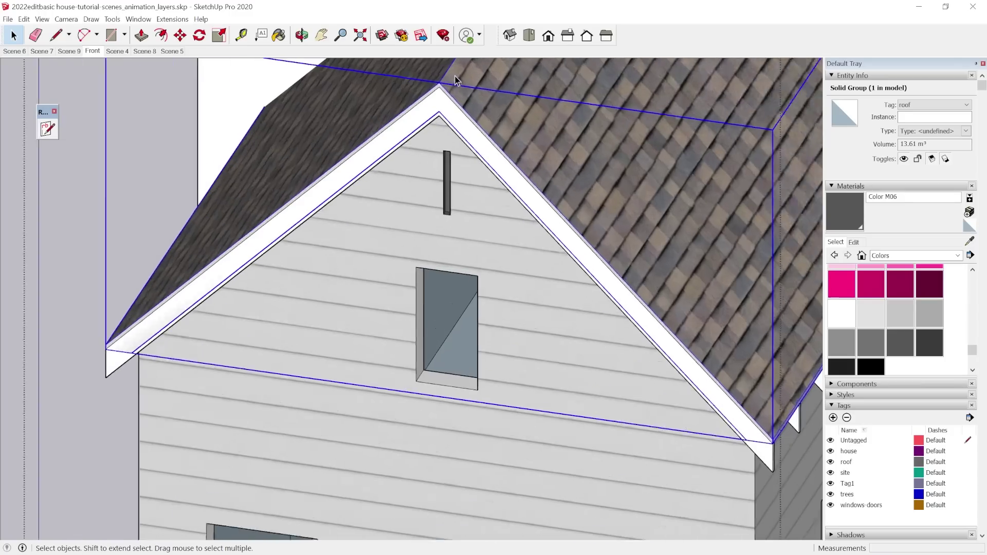
scroll(455, 77, "up", 1)
double_click(457, 91)
scroll(456, 95, "down", 3)
middle_click_drag(208, 277, 268, 263)
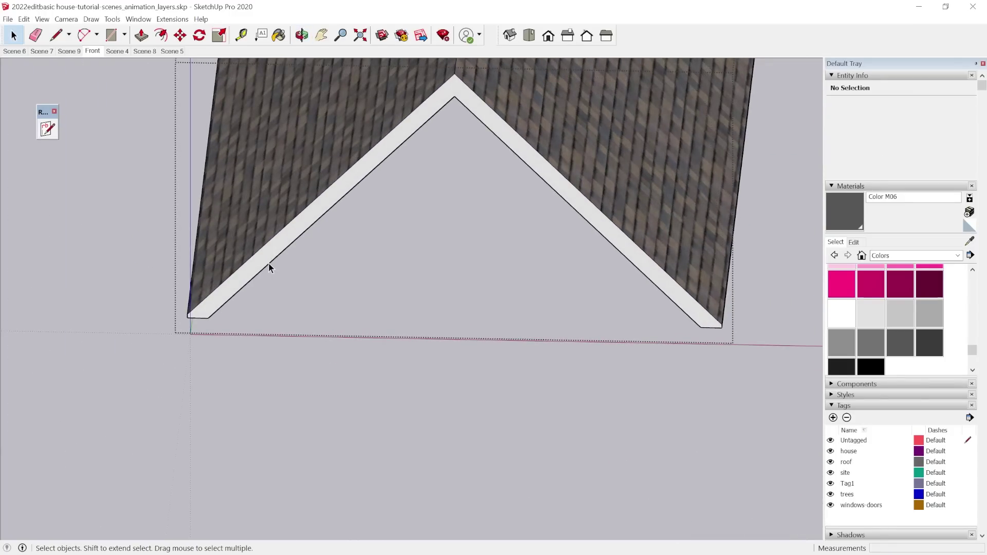
scroll(190, 320, "down", 5)
scroll(196, 323, "up", 8)
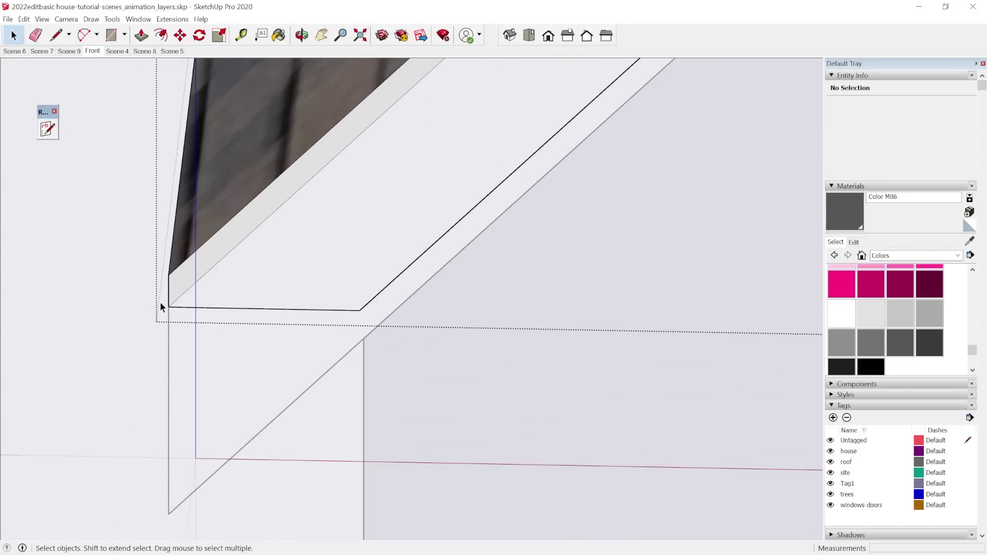
Step: Draw lines along the front gable face from one lower corner up to the apex and down to the opposite corner
key("l")
left_click(169, 307)
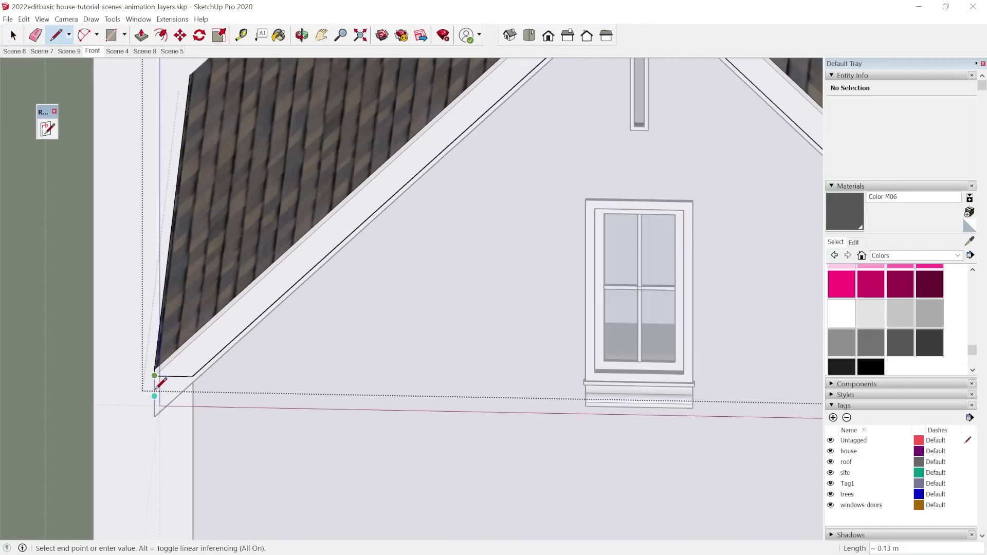
scroll(536, 86, "down", 5)
scroll(423, 152, "up", 10)
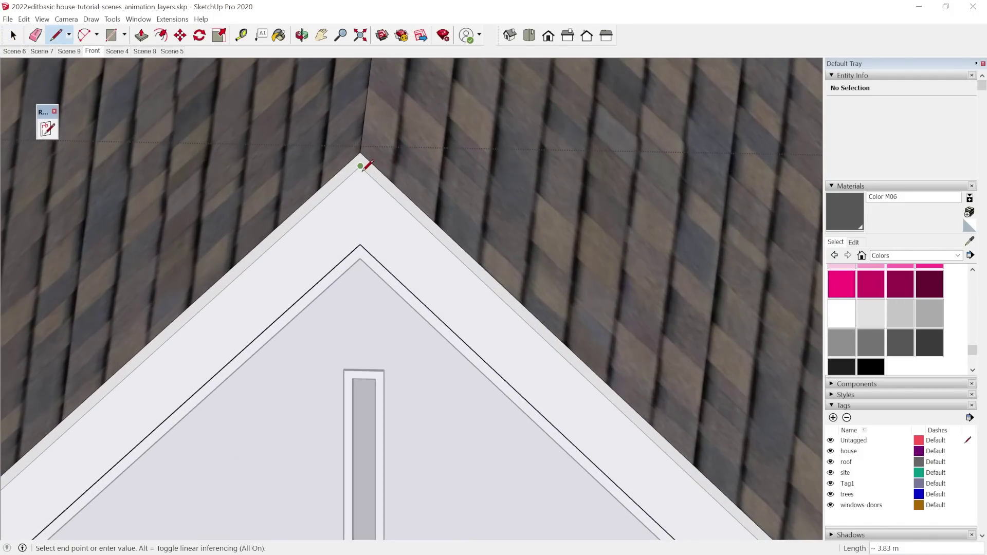
left_click(361, 167)
scroll(363, 131, "down", 5)
scroll(599, 345, "up", 8)
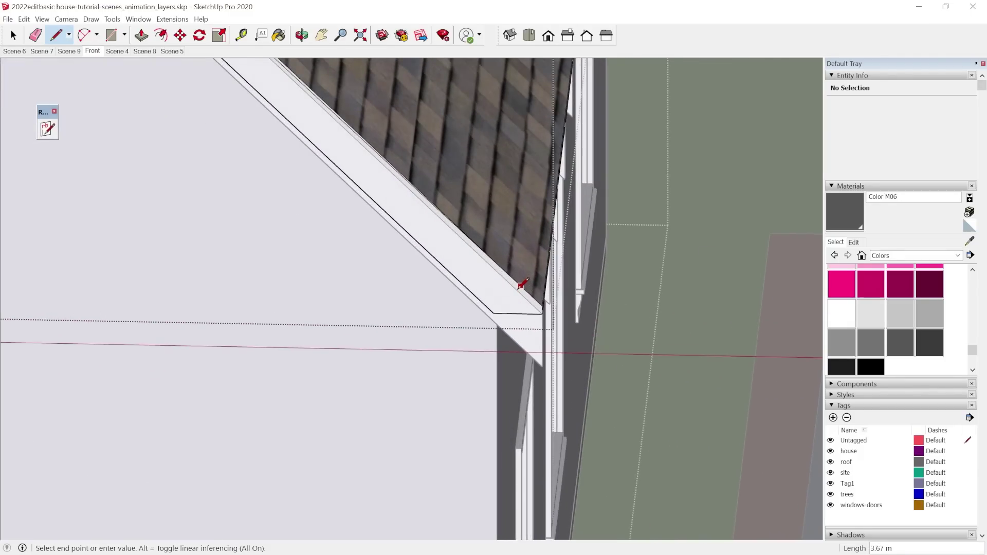
scroll(522, 284, "up", 2)
scroll(562, 321, "down", 6)
key("space")
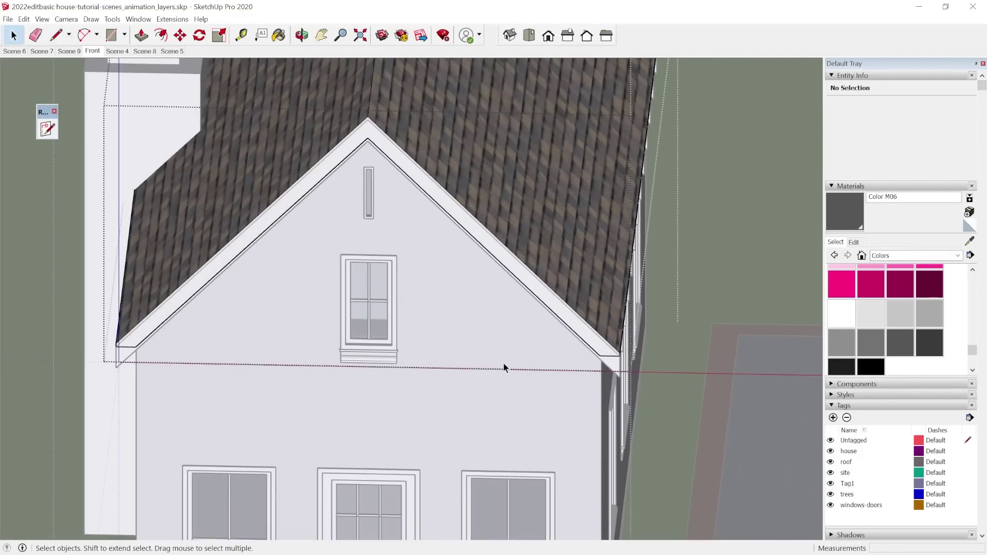
Step: Push the front gable face beneath the drawn lines inward, leaving a thin roof edge above the end rafter
scroll(399, 275, "up", 5)
scroll(598, 403, "up", 5)
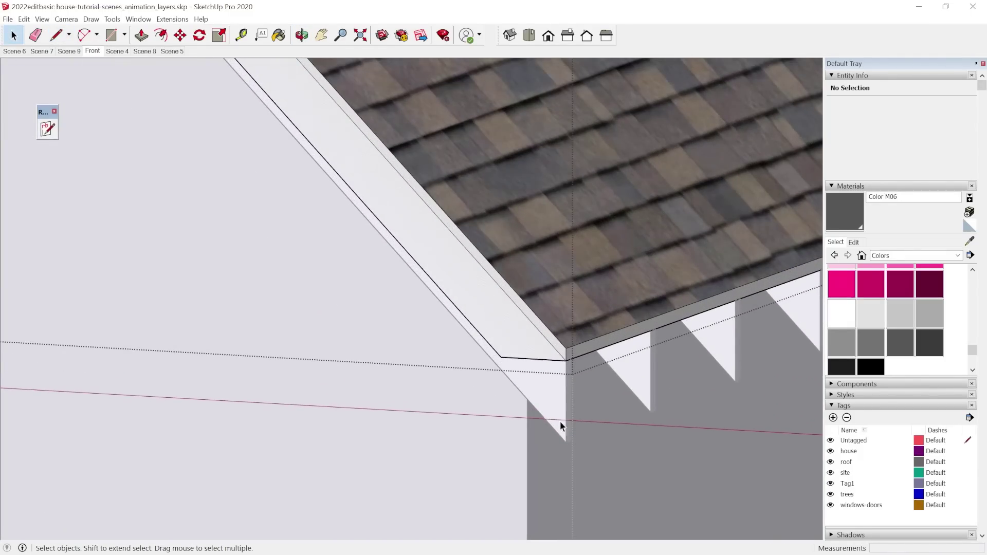
scroll(548, 399, "up", 2)
scroll(549, 399, "down", 4)
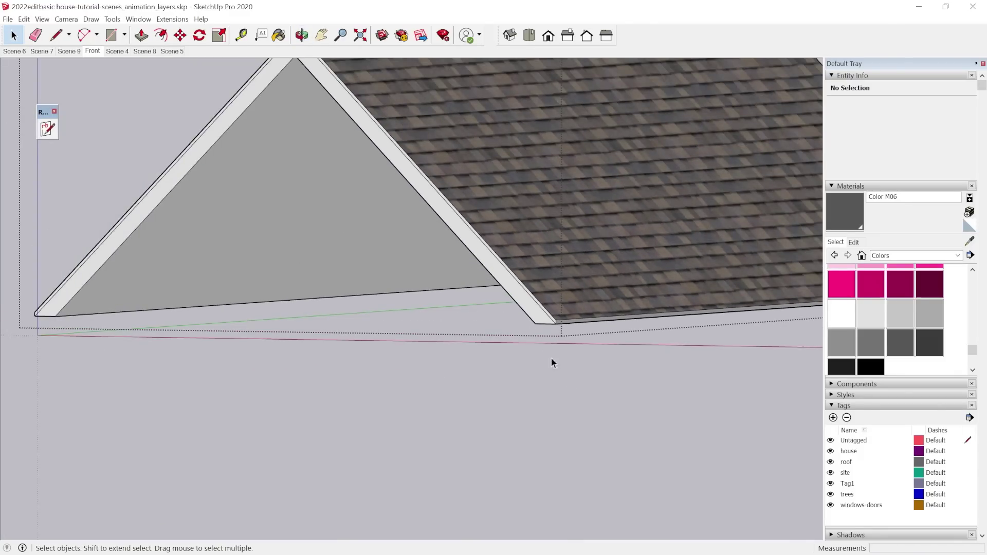
scroll(551, 358, "up", 3)
key("p")
left_click(512, 292)
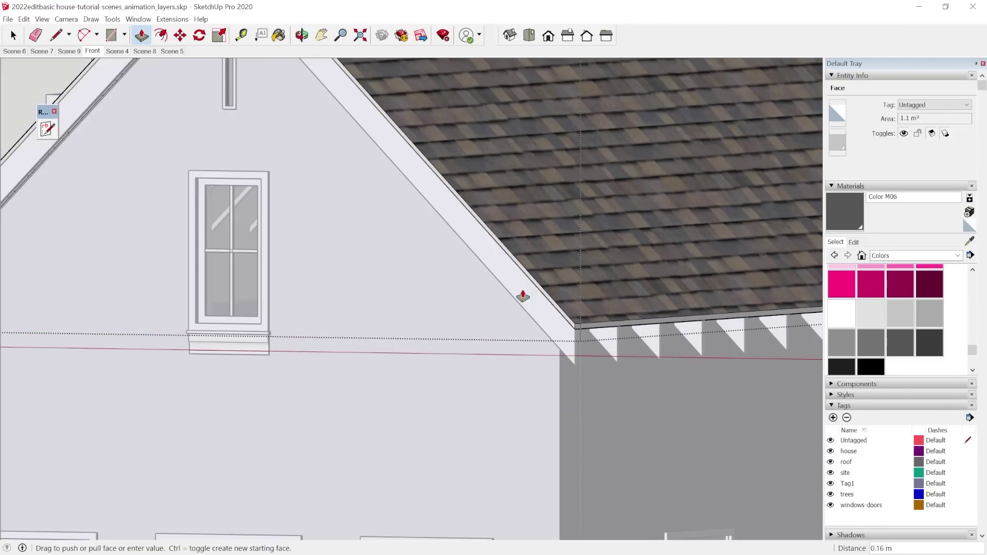
left_click(539, 399)
key("space")
Step: Draw a line along the rear gable face from its lower corner up to the apex
scroll(283, 400, "down", 3)
middle_click_drag(668, 360, 511, 353)
scroll(511, 351, "down", 6)
middle_click_drag(667, 400, 758, 526)
scroll(755, 411, "up", 8)
middle_click_drag(689, 293, 611, 263)
scroll(255, 161, "up", 3)
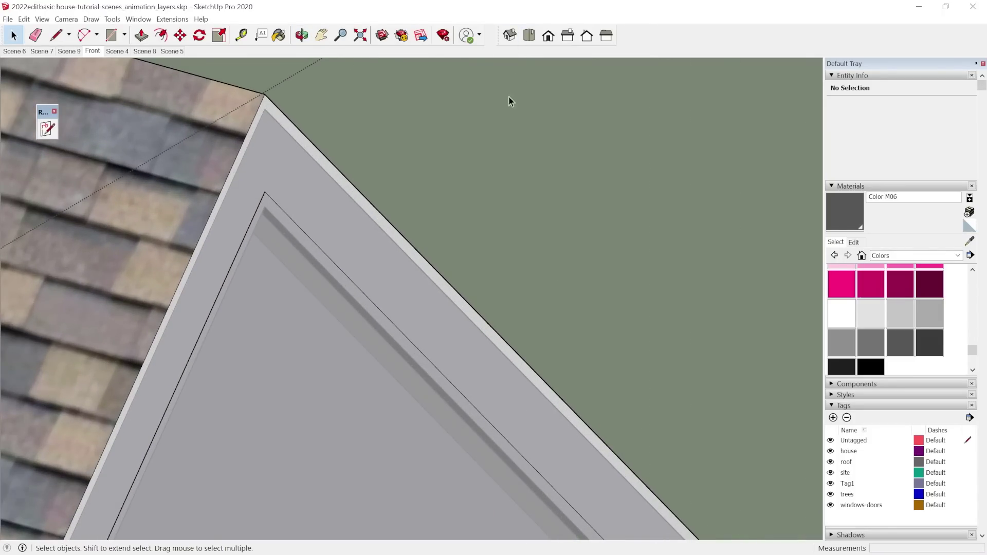
scroll(467, 204, "down", 3)
scroll(467, 205, "down", 4)
key("l")
scroll(360, 360, "up", 6)
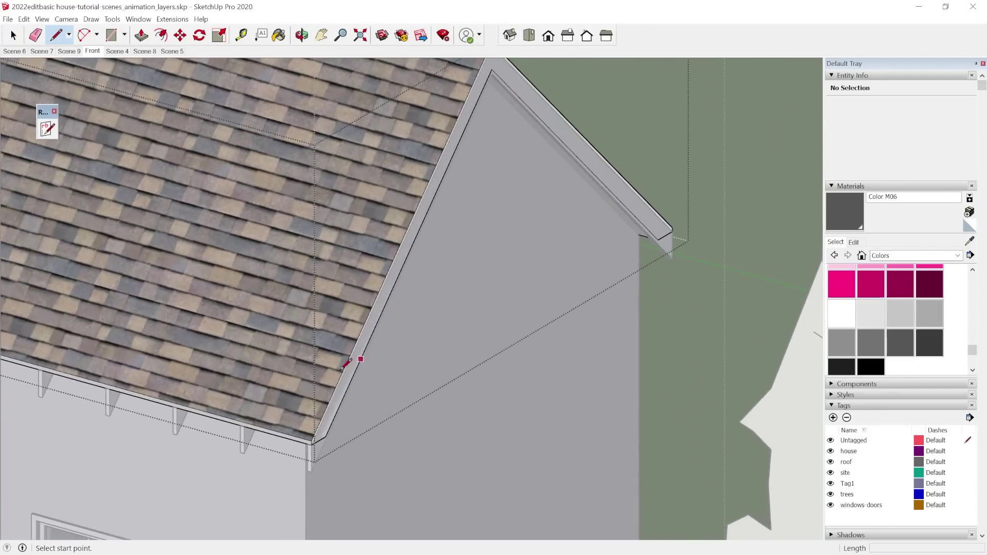
scroll(327, 368, "up", 3)
middle_click_drag(308, 462, 277, 454)
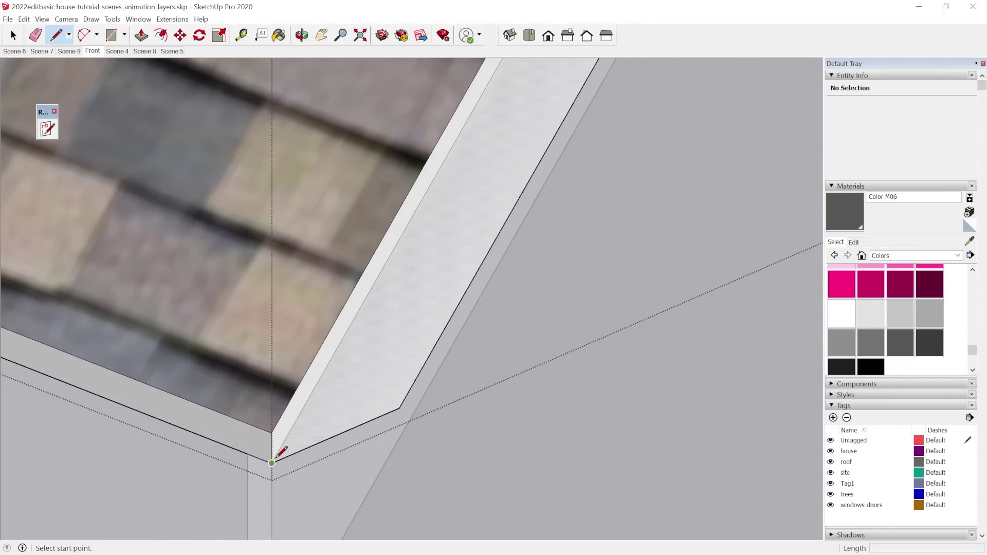
left_click(271, 462)
scroll(185, 476, "down", 5)
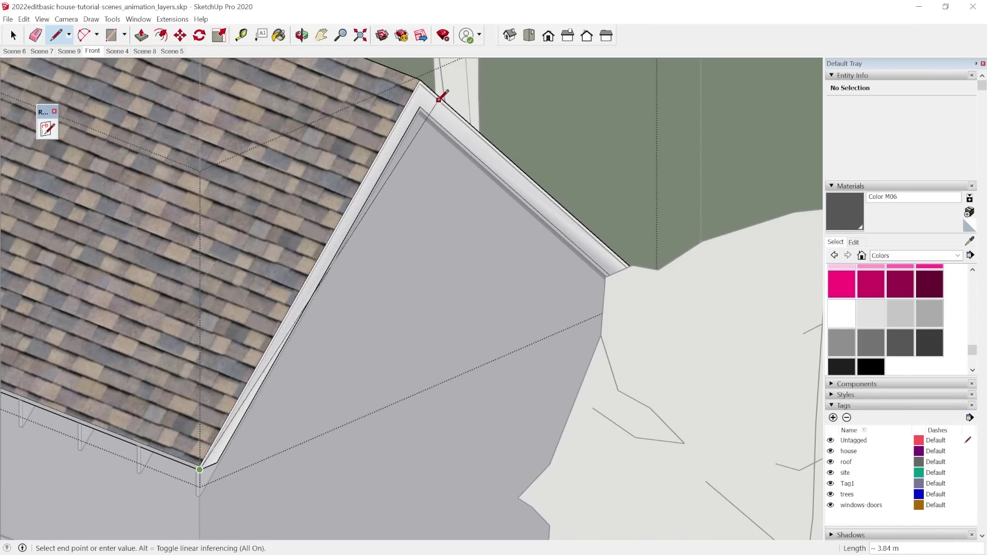
scroll(436, 90, "up", 3)
left_click(411, 68)
Step: Continue the line from the rear apex down the other slope to the opposite lower corner
scroll(278, 192, "down", 3)
middle_click_drag(476, 223, 623, 500)
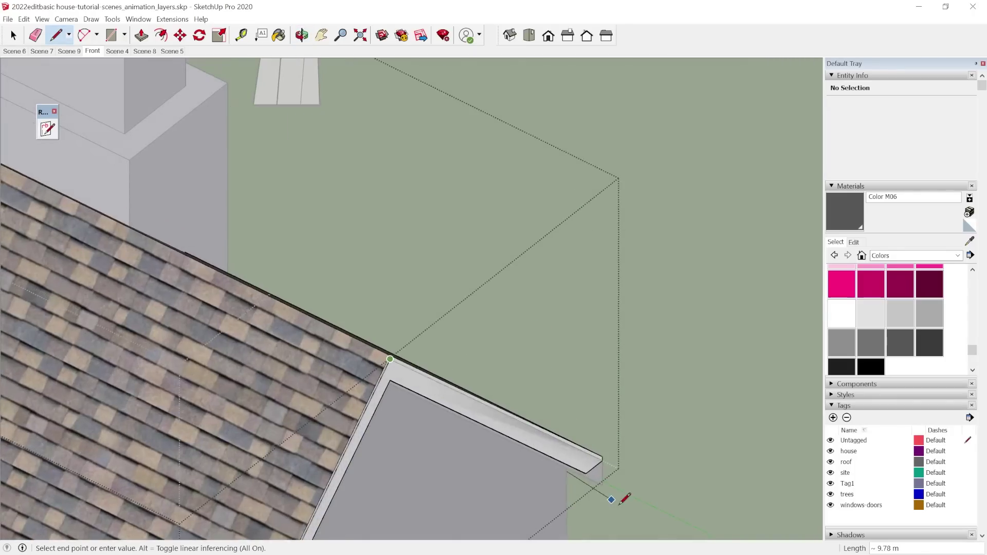
scroll(624, 500, "up", 5)
left_click(552, 404)
key("space")
Step: Push the rear gable face beneath the drawn lines inward by 0.20 m
scroll(559, 400, "down", 3)
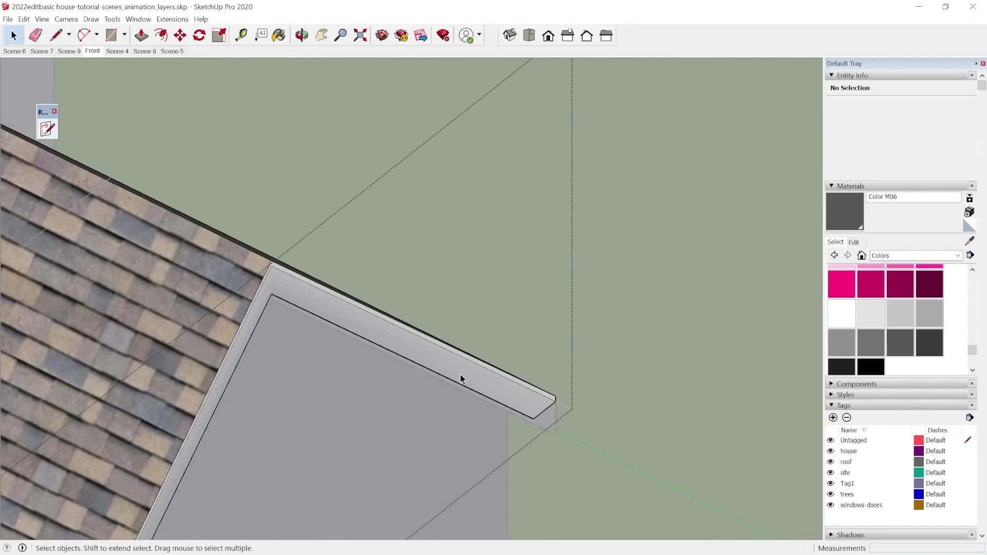
middle_click_drag(460, 374, 451, 282)
left_click(343, 182)
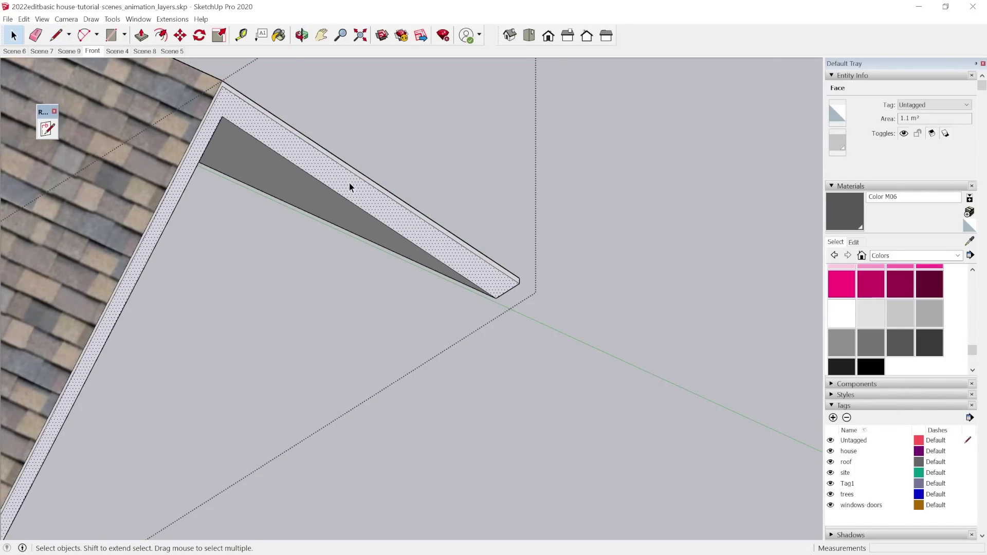
key("p")
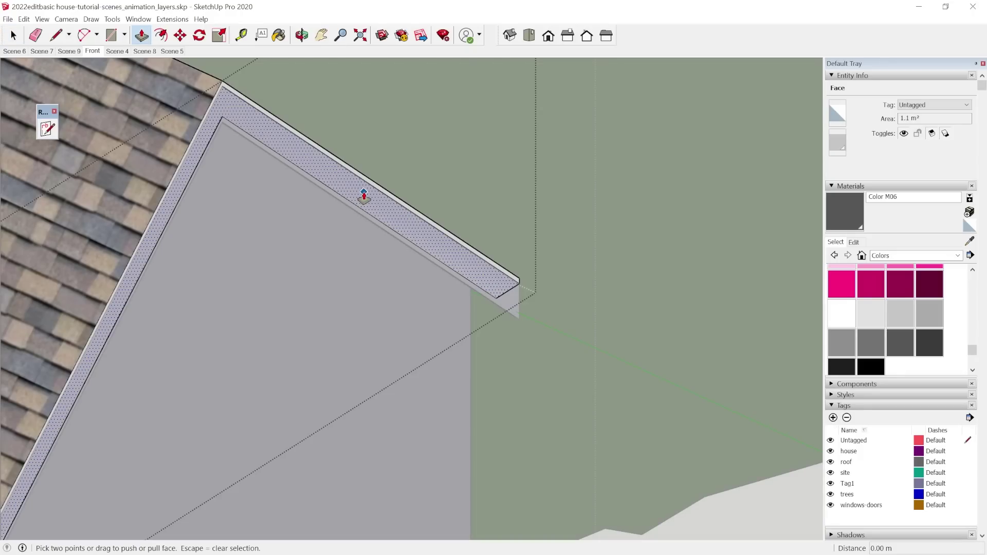
left_click_drag(341, 202, 354, 292)
left_click(469, 312)
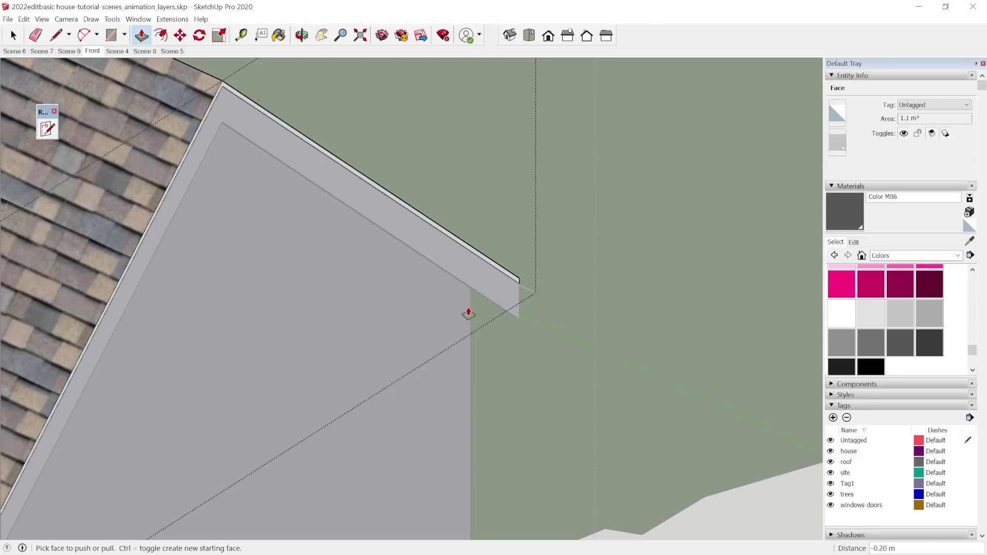
key("space")
Step: Examine the thinned roof edges, gable trim and rafter tails around the house
scroll(489, 288, "down", 5)
middle_click_drag(366, 375, 617, 334)
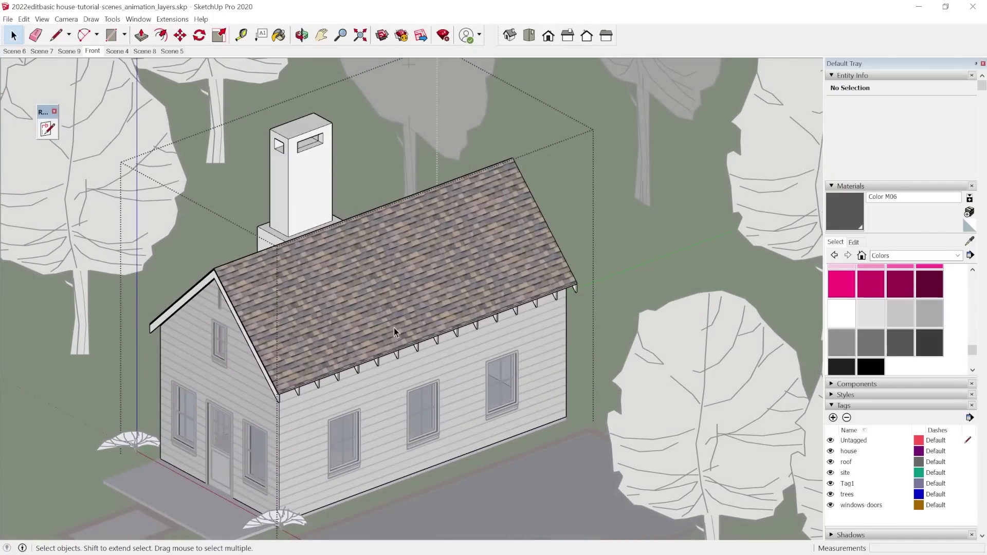
scroll(201, 410, "up", 4)
middle_click_drag(233, 396, 309, 324)
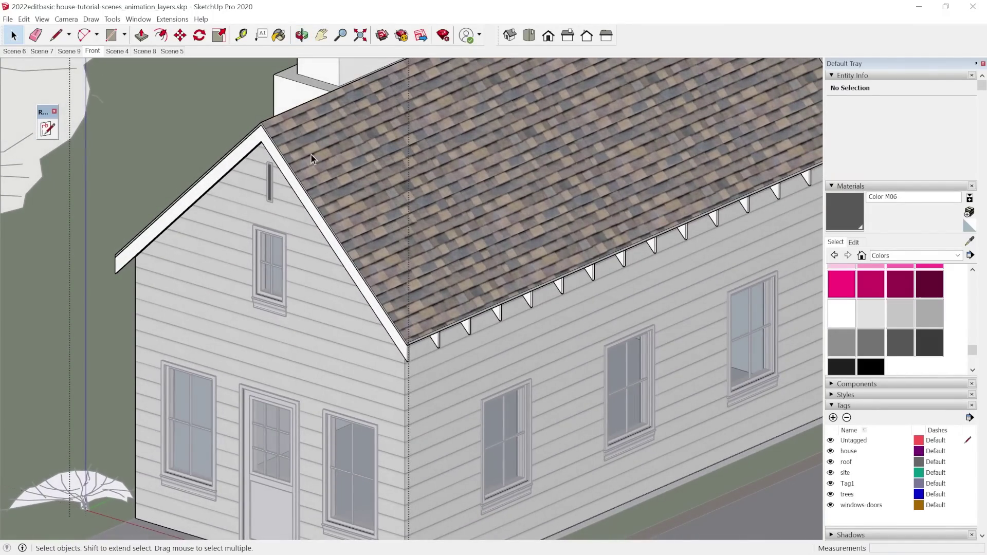
middle_click_drag(128, 253, 374, 245)
scroll(373, 245, "down", 1)
middle_click_drag(289, 264, 420, 271)
scroll(520, 128, "down", 4)
middle_click_drag(520, 127, 190, 254)
scroll(189, 254, "up", 1)
middle_click_drag(514, 232, 551, 241)
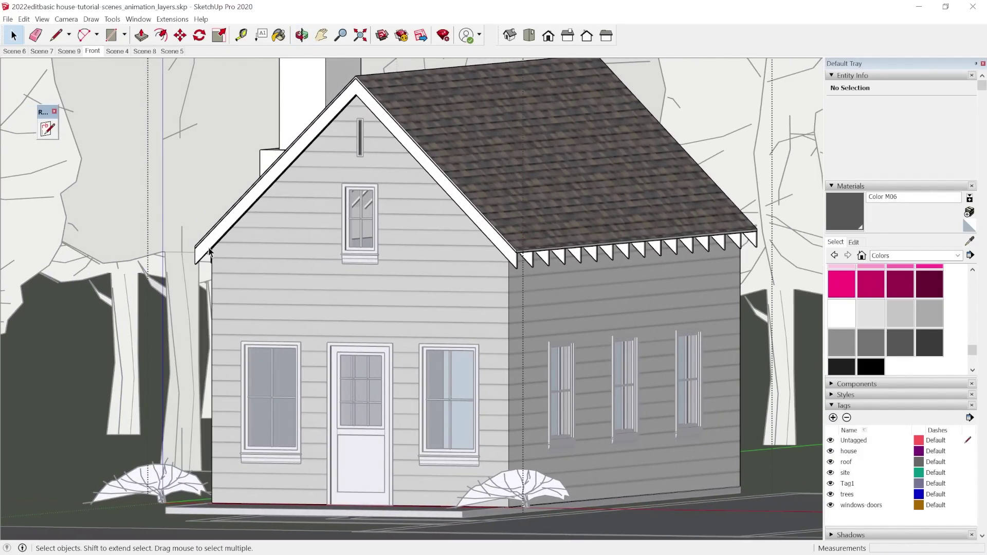
scroll(209, 251, "up", 2)
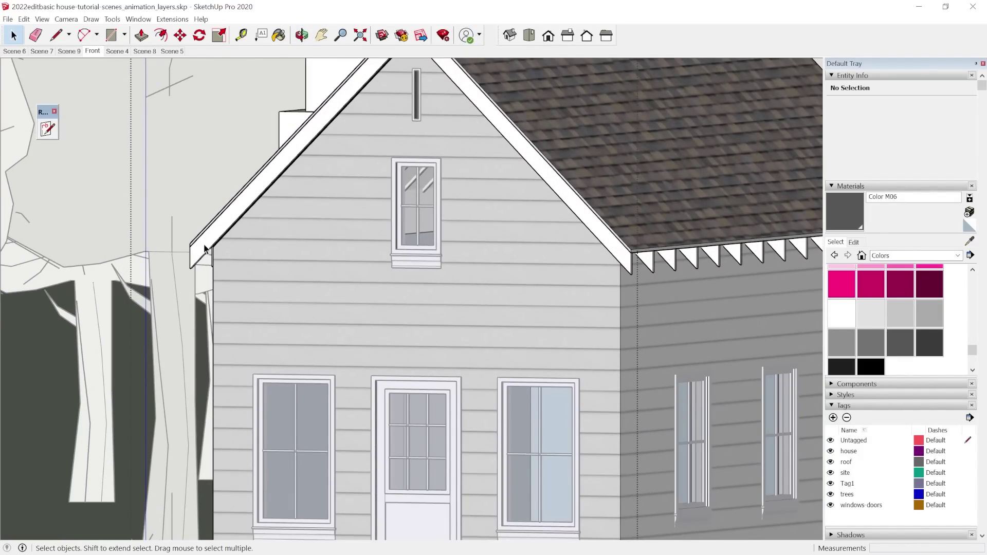
middle_click_drag(202, 258, 260, 264)
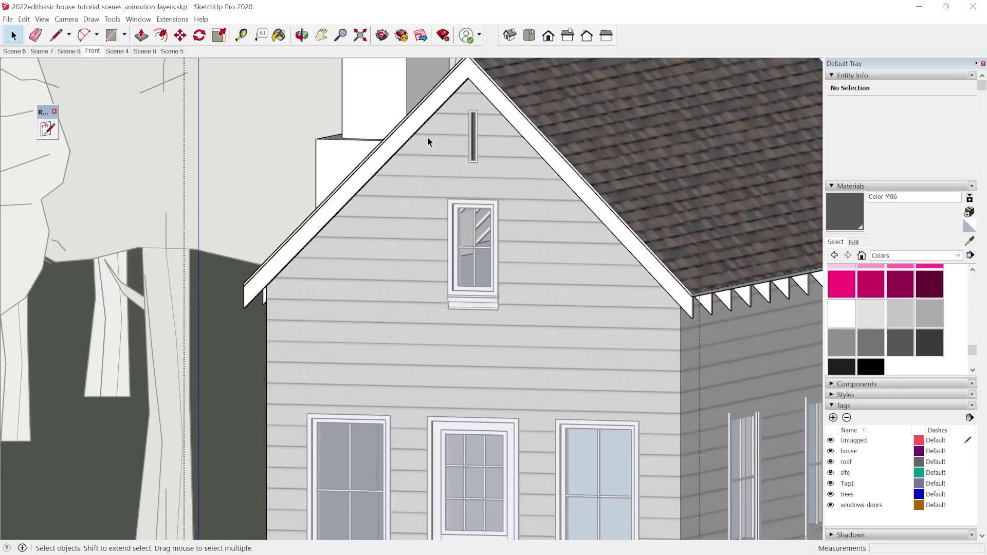
middle_click_drag(360, 308, 411, 310)
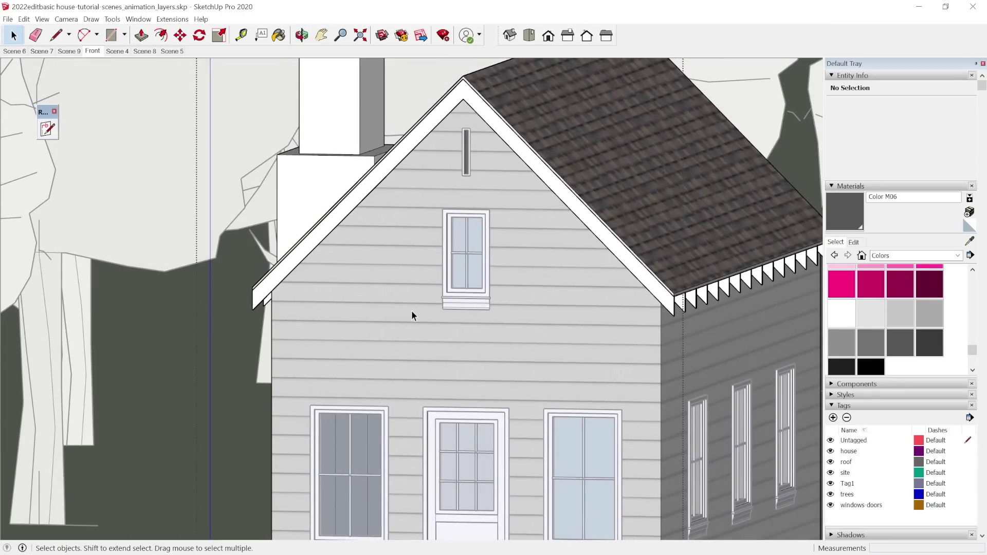
Step: Close the roof group and examine the rafter tails at the front eave corner
key("Escape")
middle_click_drag(594, 304, 315, 247, "shift")
scroll(315, 247, "up", 3)
scroll(236, 293, "up", 2)
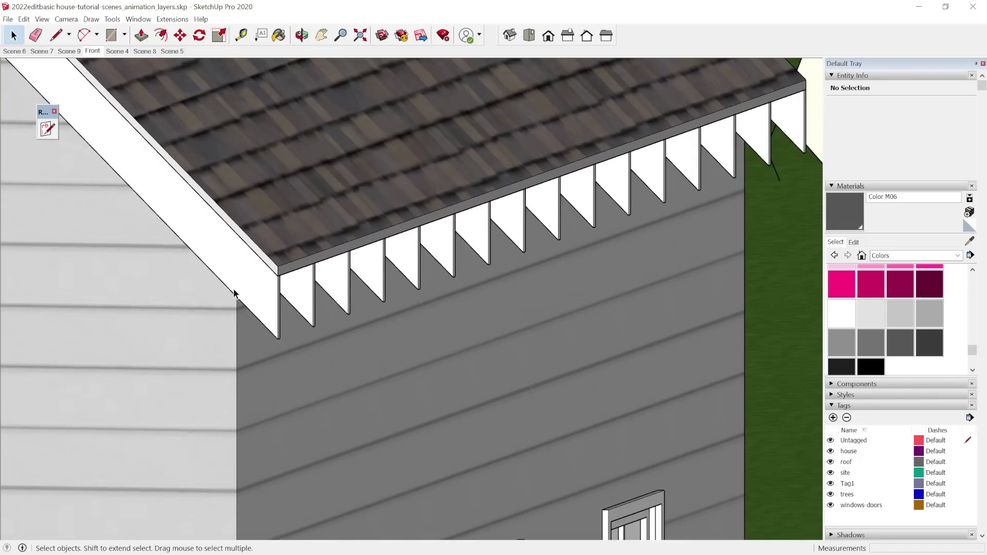
middle_click_drag(236, 293, 348, 378)
scroll(281, 390, "down", 6)
middle_click_drag(282, 390, 331, 360)
scroll(343, 348, "up", 2)
Step: Reopen the roof group and convert the front end rafter group into a component named rafter
left_click(347, 342)
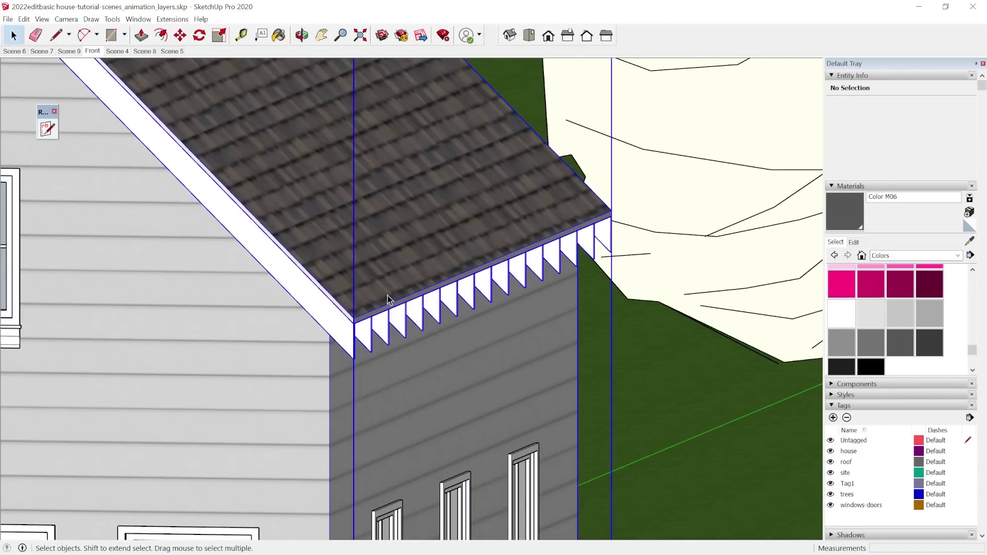
double_click(354, 341)
scroll(326, 335, "up", 3)
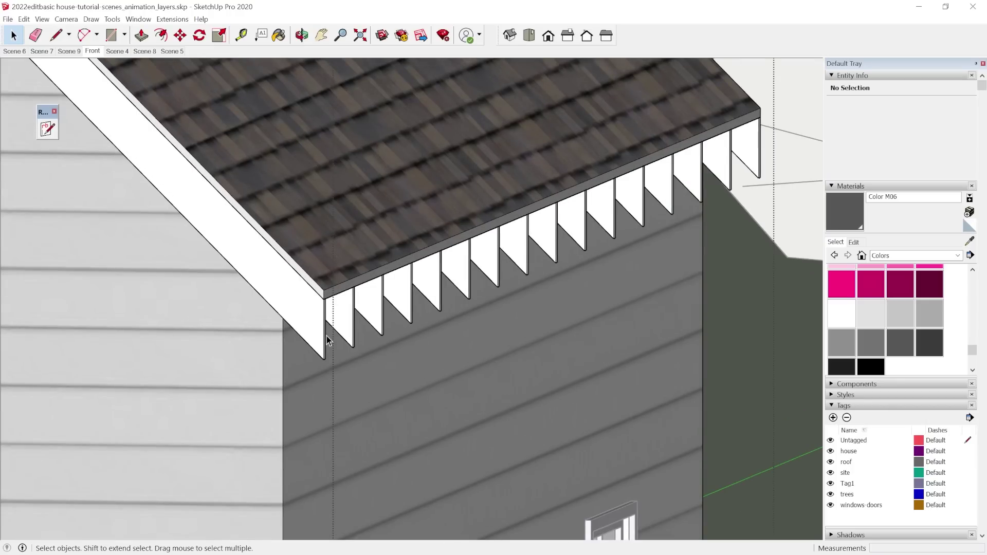
left_click(331, 334)
right_click(331, 329)
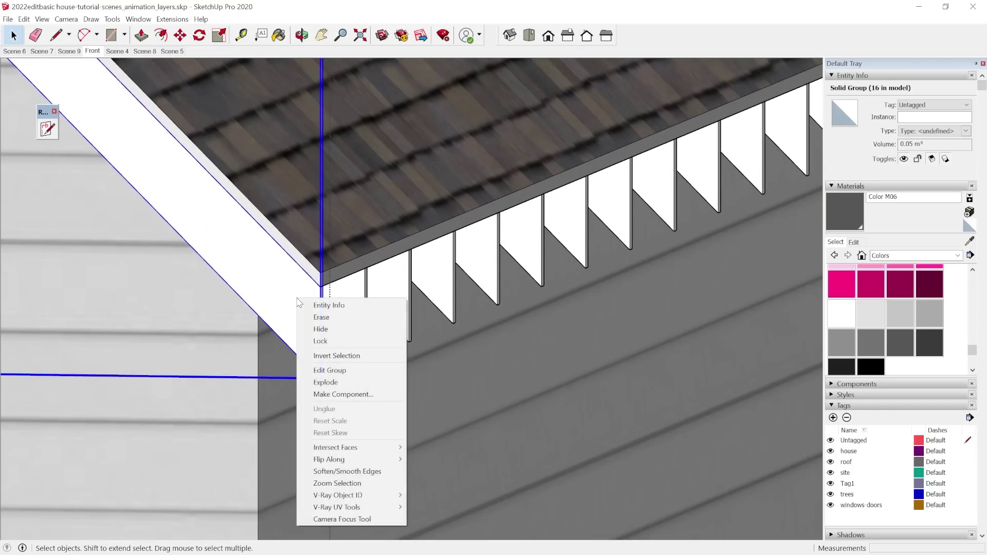
left_click(317, 391)
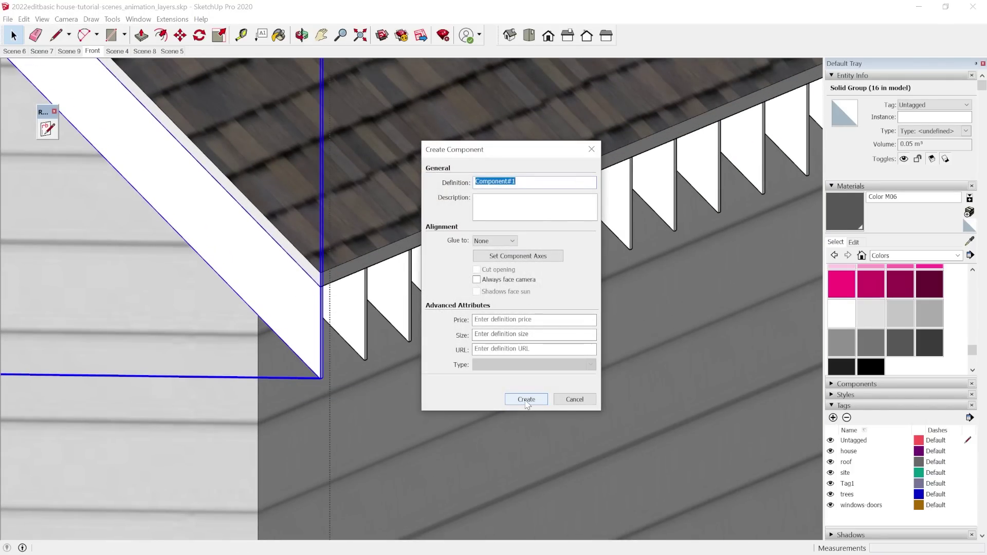
left_click(525, 400)
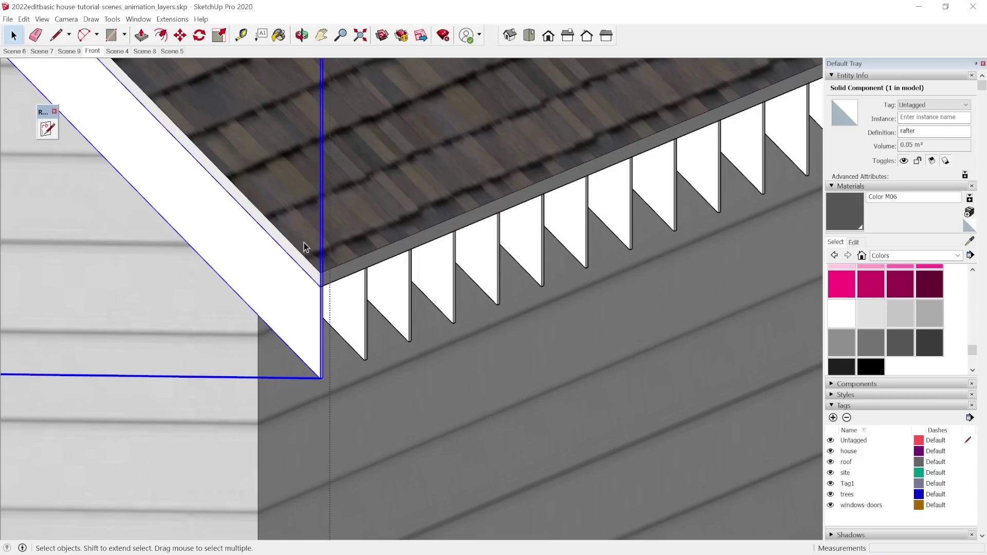
Step: Delete the rafter groups between the front rafter component and the rear end rafter
scroll(324, 324, "down", 2)
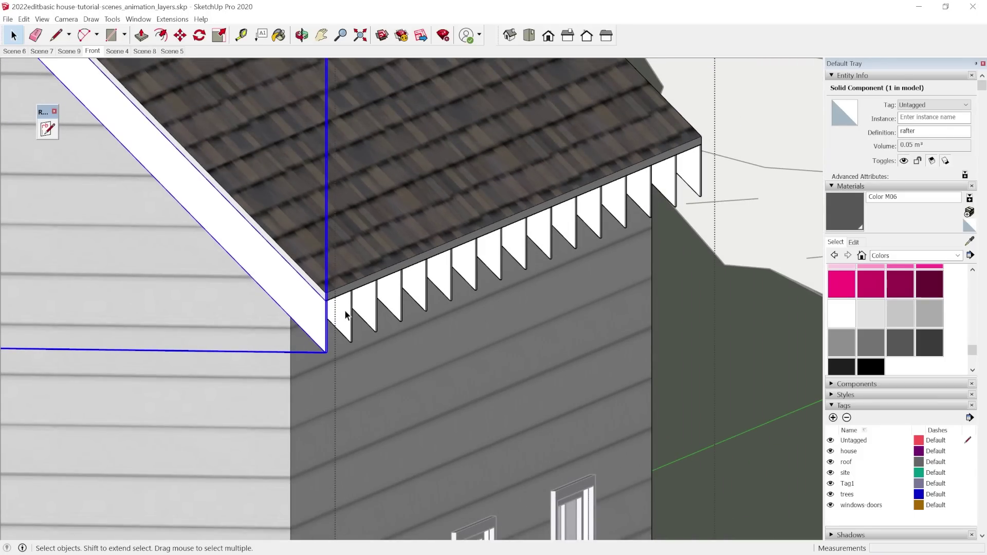
middle_click_drag(314, 323, 371, 293)
mouse_move(414, 398)
middle_mouse_down()
mouse_move(416, 416)
mouse_move(425, 401)
middle_mouse_up()
left_click_drag(385, 340, 384, 340)
middle_click_drag(400, 346, 406, 390)
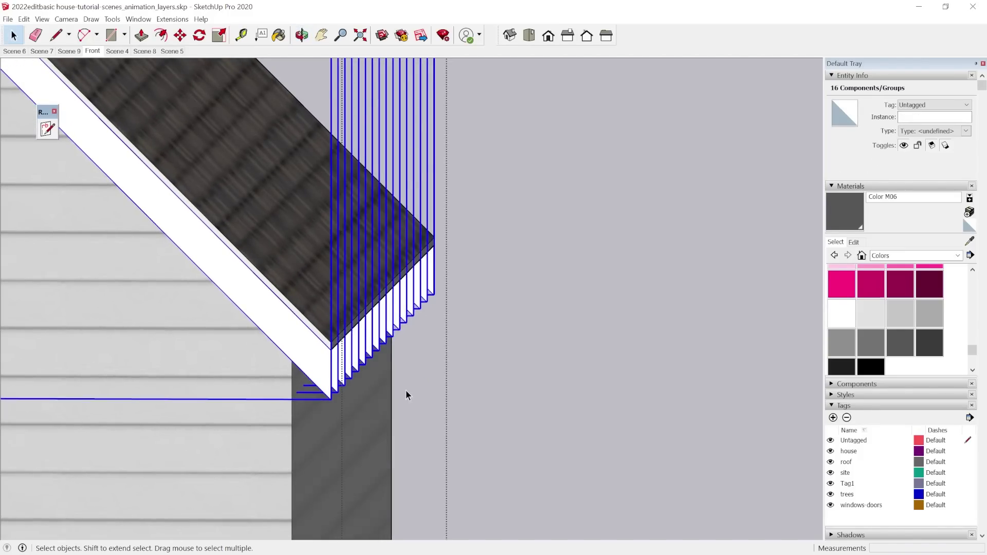
left_click(328, 374, "shift")
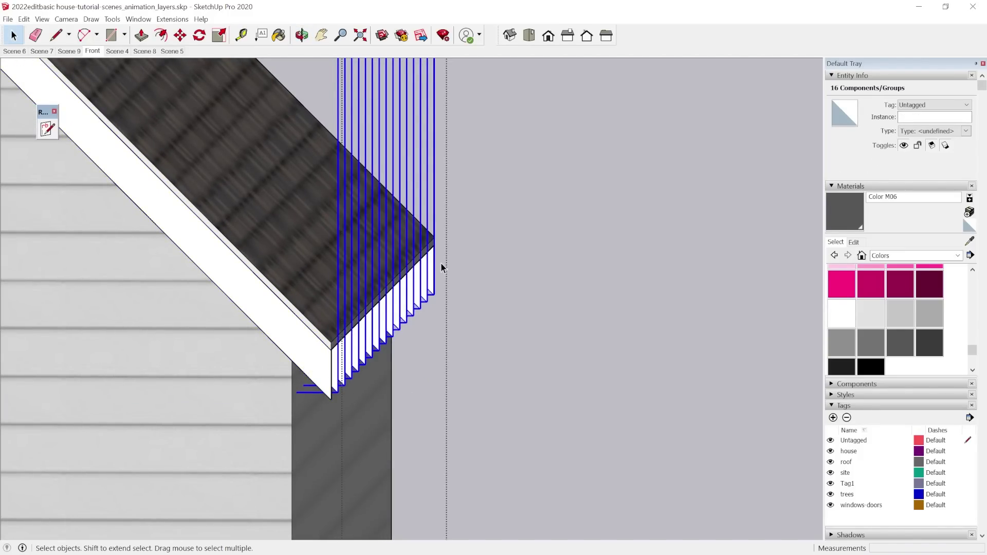
scroll(438, 304, "up", 2)
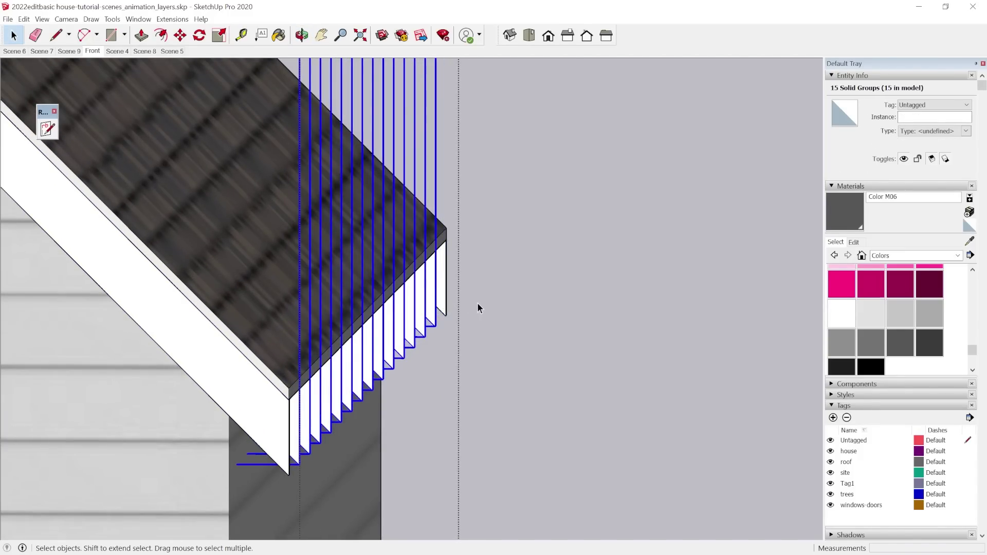
scroll(477, 302, "down", 2)
key("Delete")
Step: Copy the front rafter component to the rear end with evenly spaced copies between, and remove the old rear rafter group
left_click(337, 405)
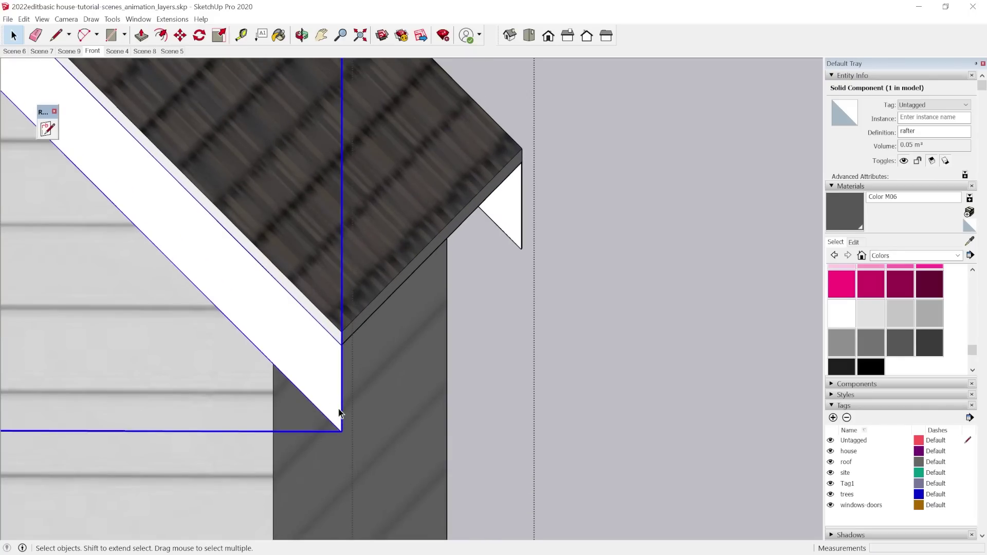
middle_click_drag(338, 408, 250, 424)
scroll(113, 480, "up", 3)
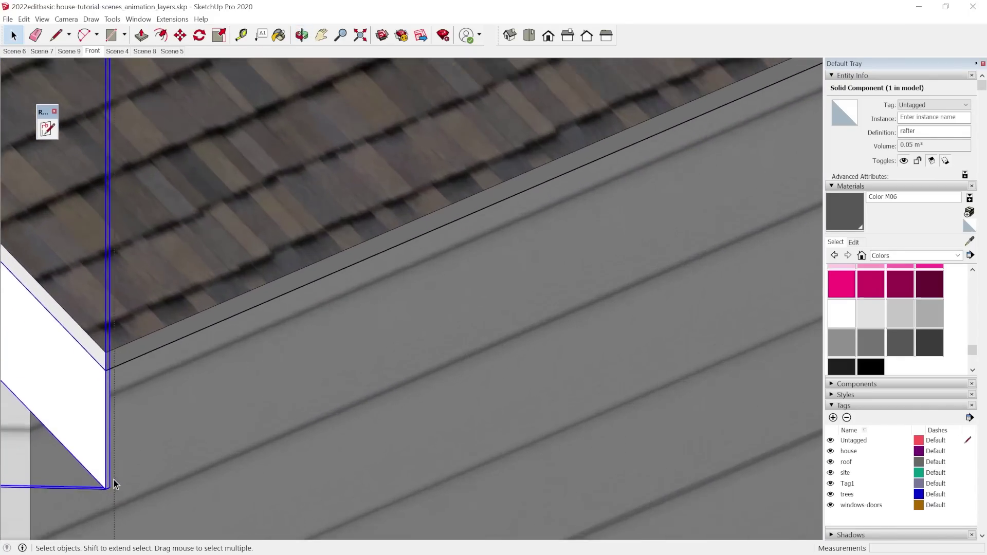
key("m")
left_click(98, 497)
scroll(135, 448, "down", 5)
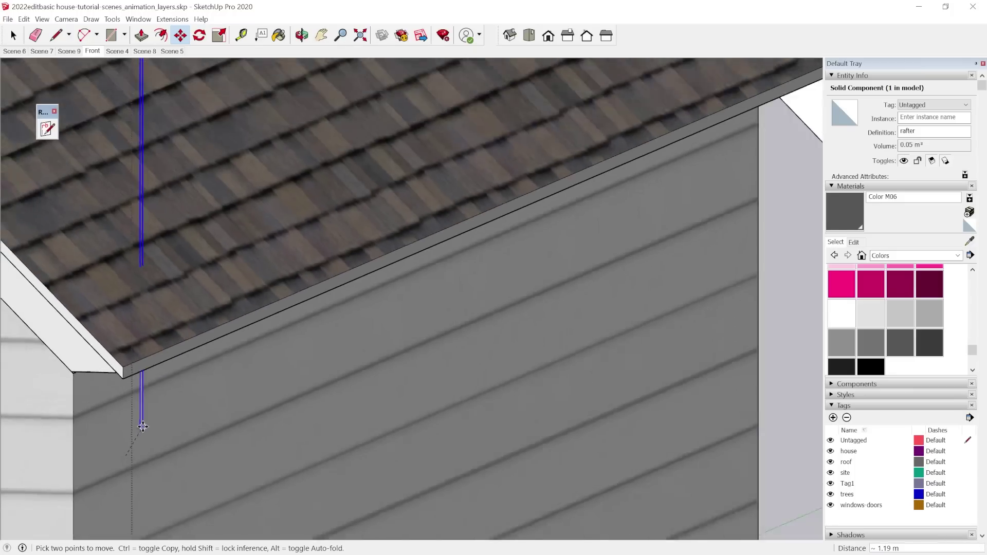
key("ctrl")
scroll(637, 221, "up", 4)
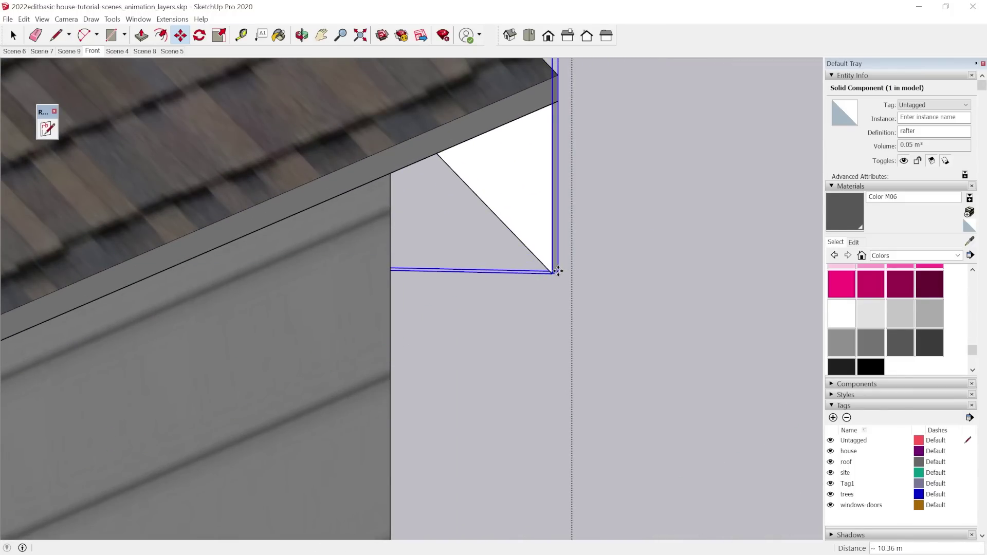
key("Return")
key("space")
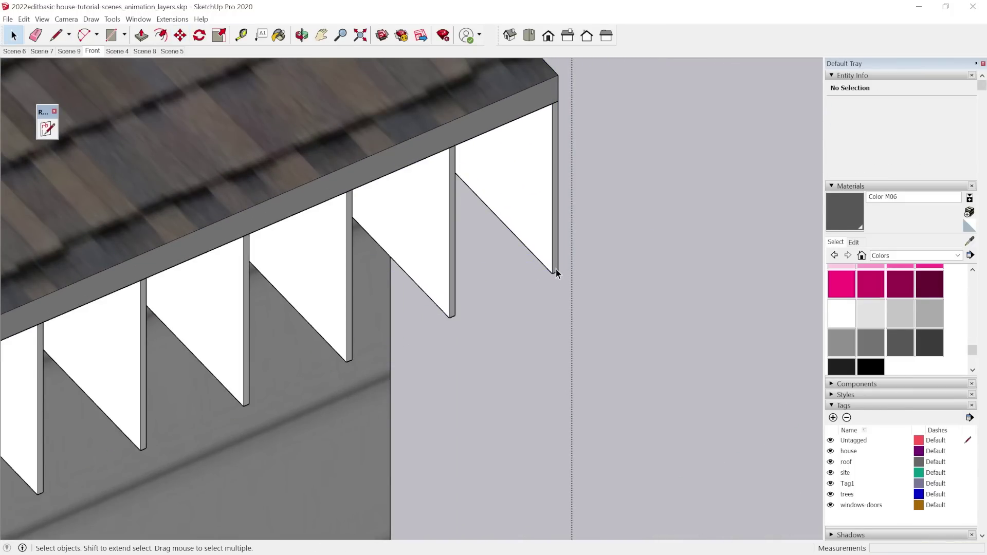
left_click(549, 267)
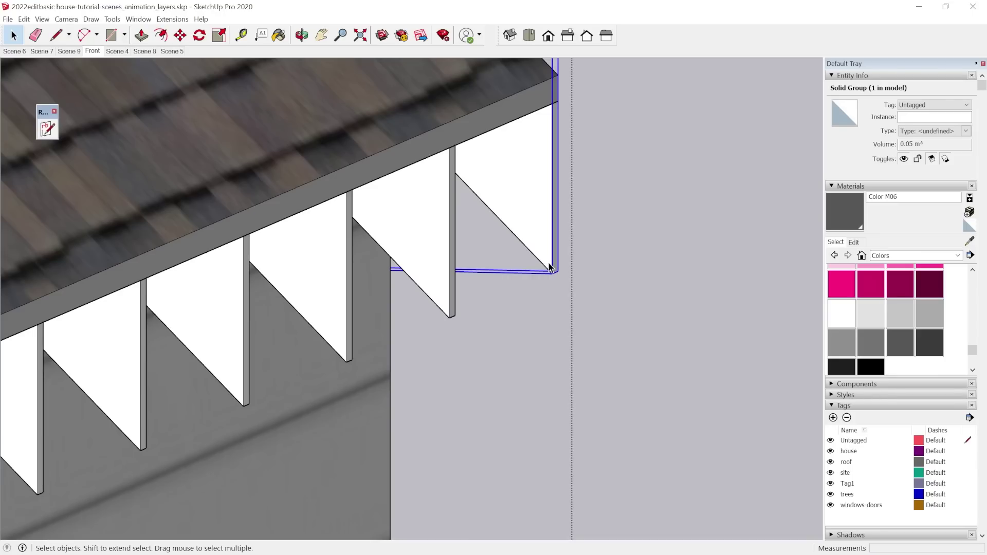
left_click(556, 251)
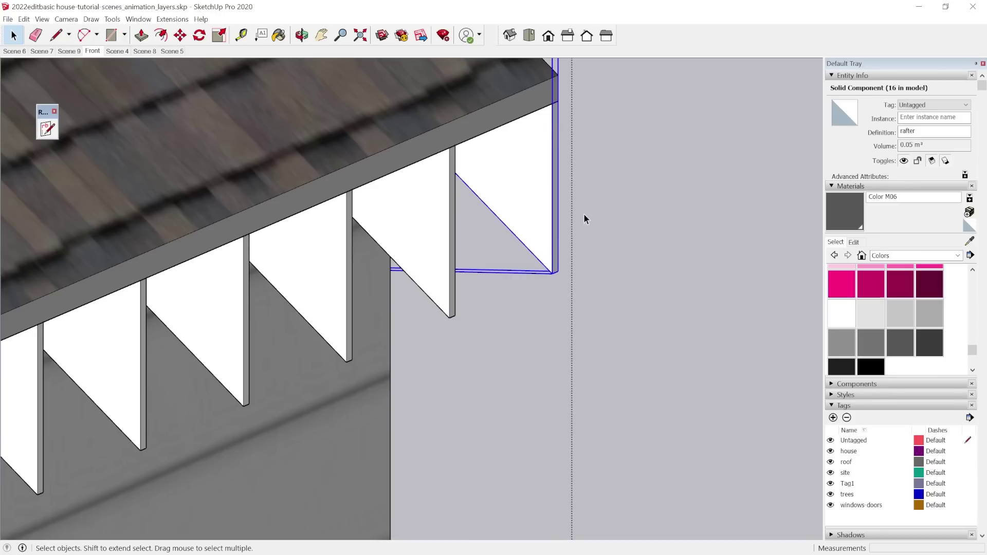
Step: Open the rafter component and draw a diagonal line across the lower corner of its tail at the tiled eave
scroll(583, 208, "down", 6)
scroll(360, 286, "up", 2)
middle_click_drag(330, 333, 346, 300)
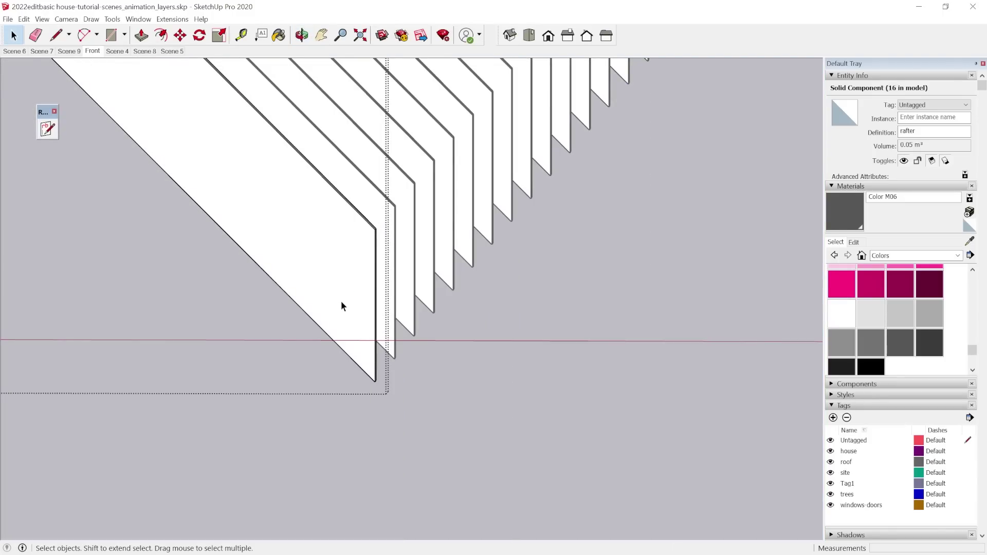
key("Escape")
key("l")
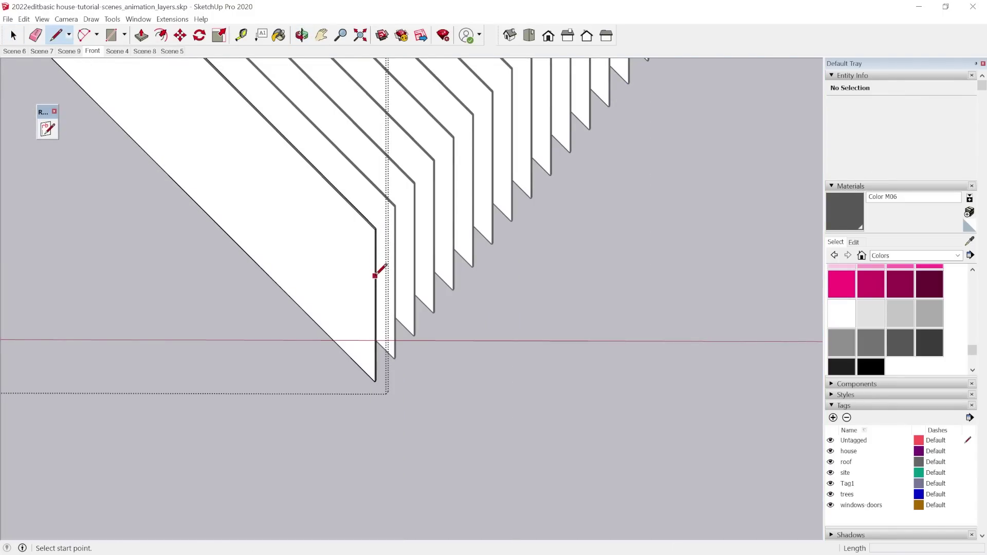
left_click(345, 352)
key("space")
Step: Push the triangular corner below the diagonal line through the rafter's full thickness to cut it off
scroll(332, 359, "up", 5)
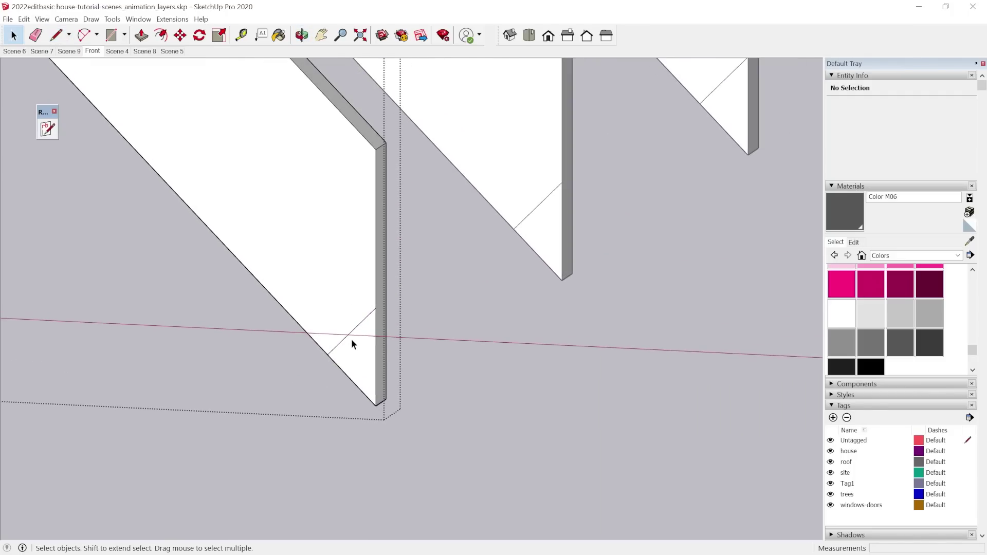
left_click(351, 344)
key("p")
left_click_drag(351, 344, 389, 334)
key("l")
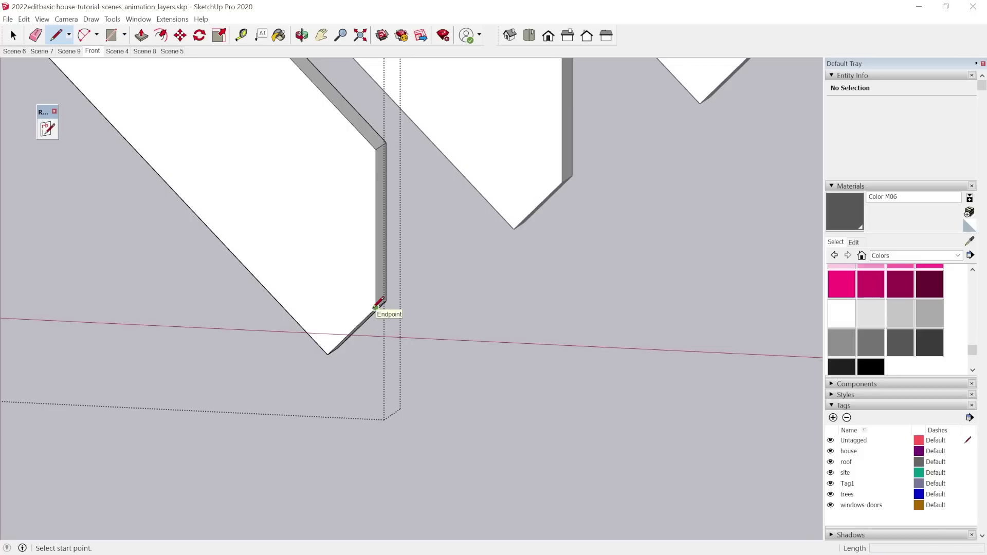
key("space")
left_click(368, 319)
key("m")
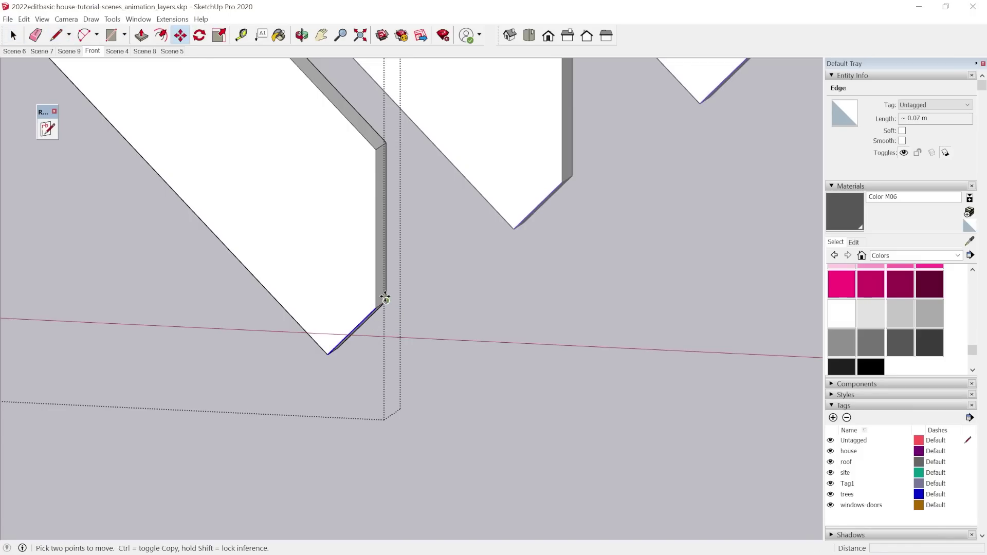
left_click(376, 305)
scroll(488, 282, "down", 4)
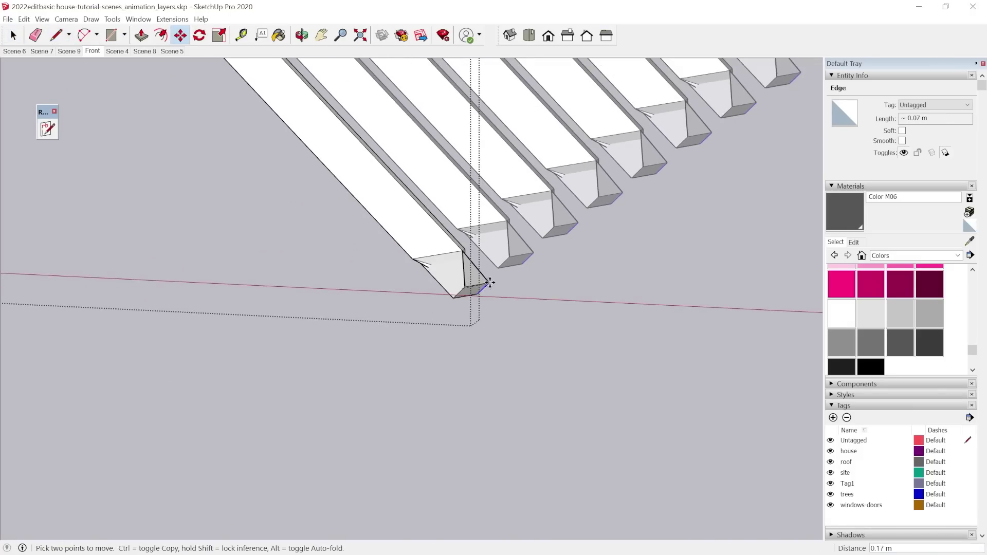
scroll(483, 282, "up", 3)
key("Escape")
Step: Copy the angled cut face from the trimmed rafter tail to the outer edge of the opposite tail
scroll(401, 304, "up", 3)
mouse_move(401, 304)
middle_mouse_down()
mouse_move(392, 341)
mouse_move(397, 306)
middle_mouse_up()
key("space")
left_click(404, 305)
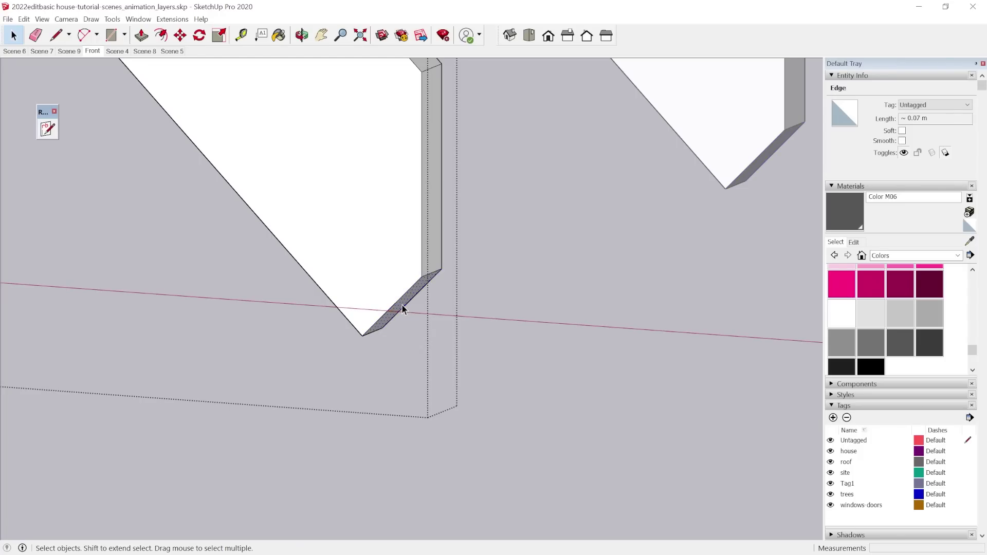
left_click(402, 305)
key("m")
left_click(422, 277)
key("ctrl")
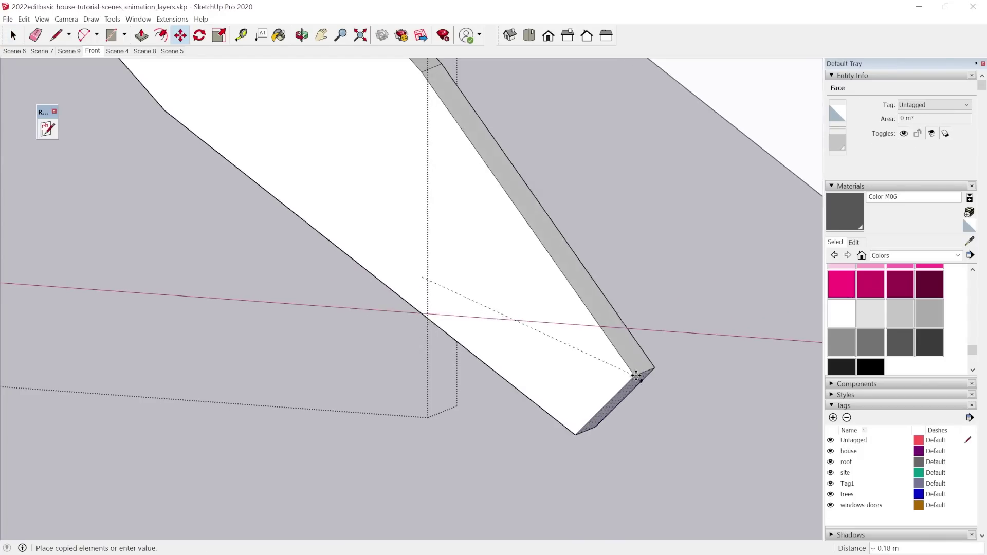
scroll(637, 372, "down", 8)
scroll(236, 334, "up", 5)
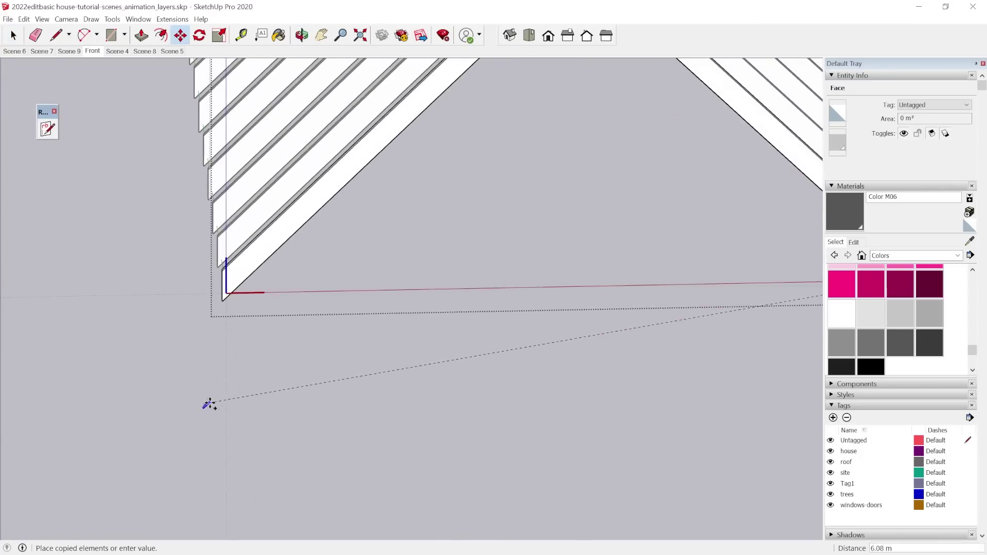
scroll(211, 293, "up", 3)
left_click(242, 305)
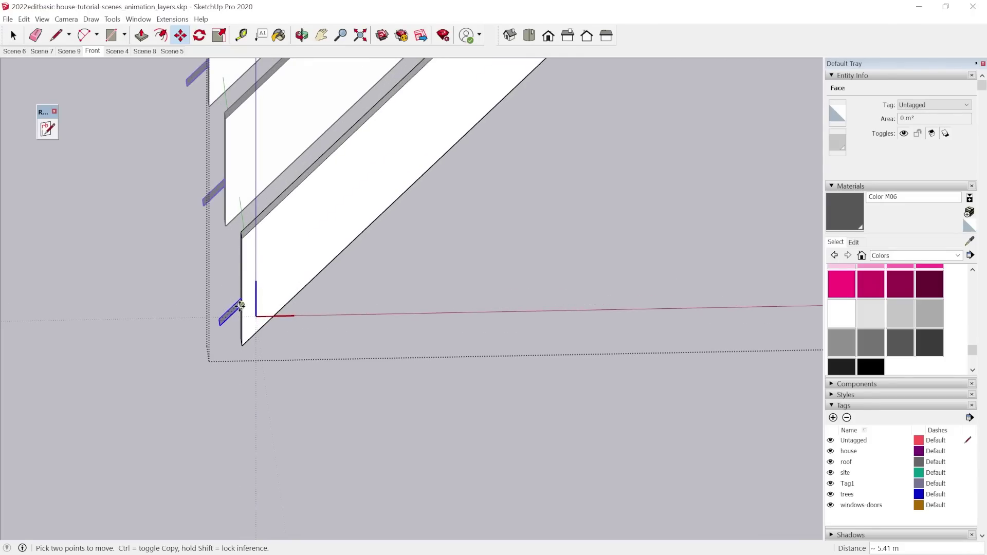
Step: Mirror the copied cut face onto the uncut tail by scaling it along the red axis by -1
scroll(242, 309, "up", 4)
key("s")
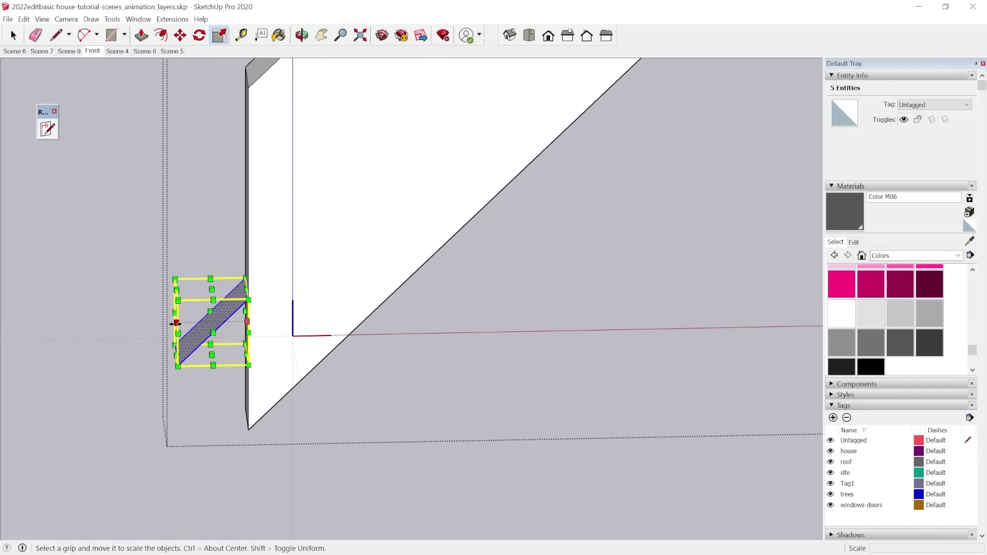
left_click_drag(176, 322, 229, 321)
key("Return")
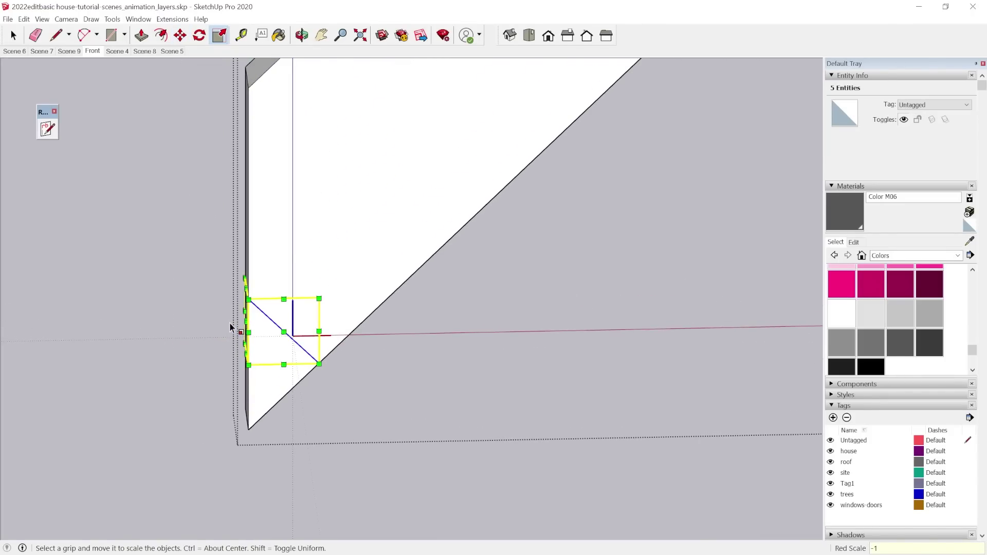
Step: Push the triangular lower corner of the second tail through the rafter's thickness to cut it off
middle_click_drag(317, 353, 344, 300)
key("space")
left_click(281, 344)
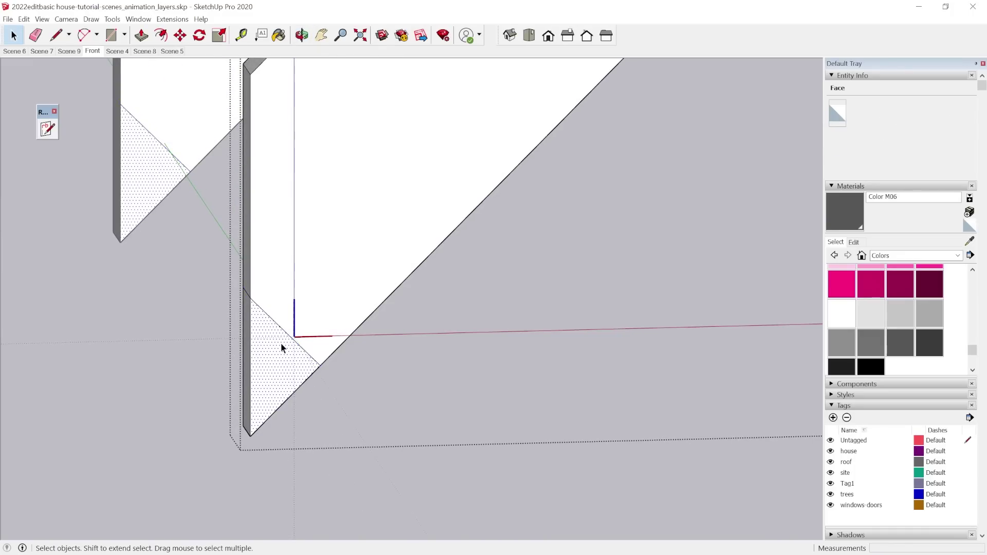
key("p")
left_click(288, 369)
left_click(251, 352)
key("space")
left_click(252, 352)
scroll(144, 338, "down", 3)
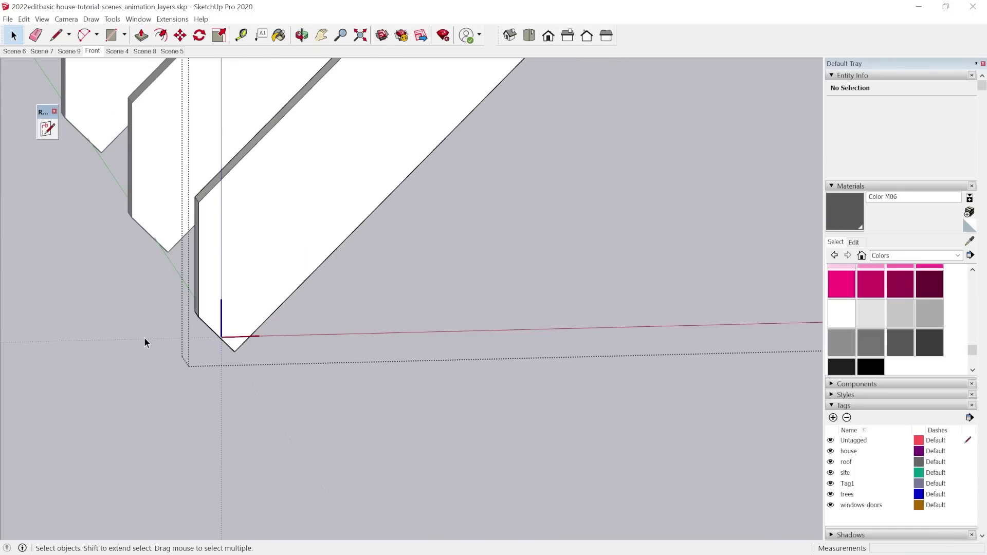
Step: Close the rafter component and examine the trimmed rafter tails along the eave
left_click(144, 337)
scroll(140, 309, "down", 8)
scroll(420, 233, "up", 6)
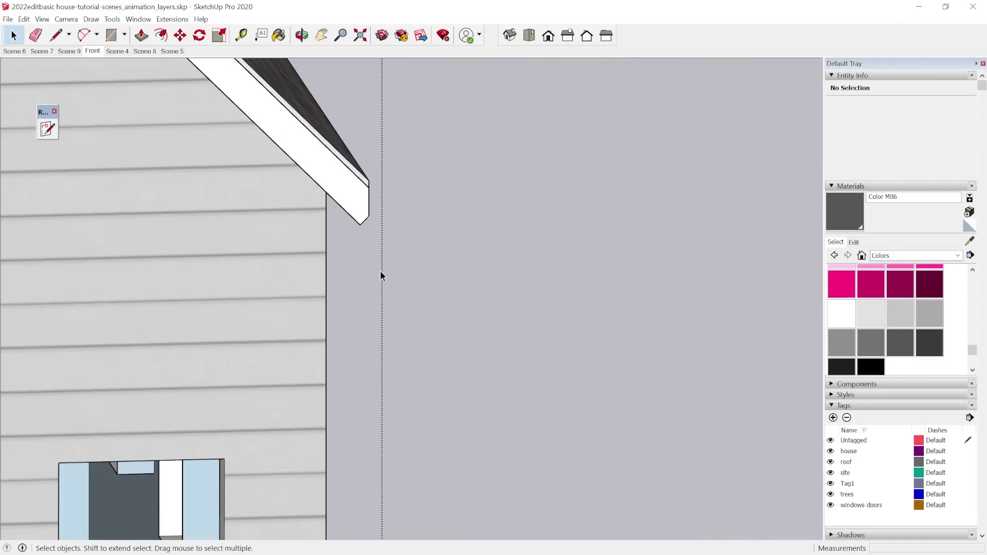
middle_click_drag(381, 270, 170, 280)
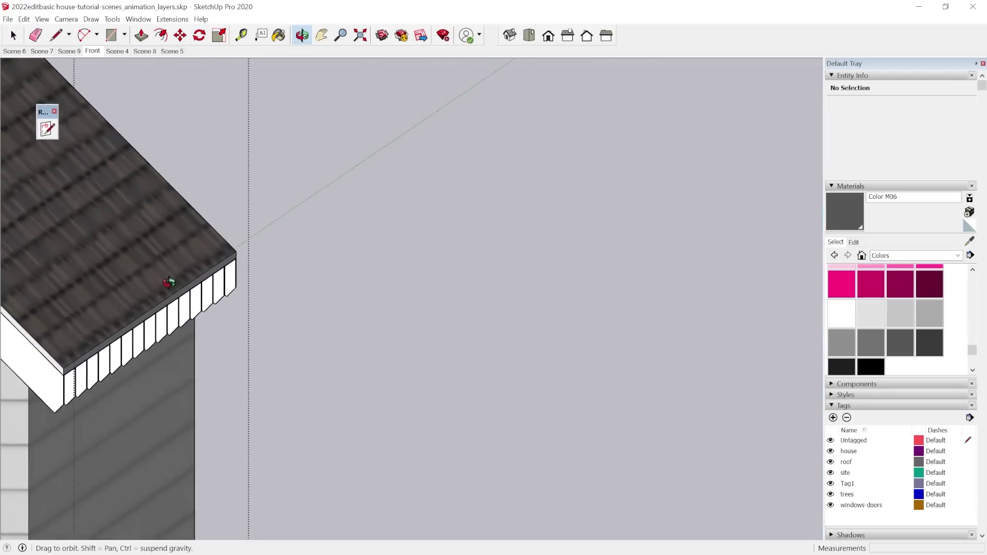
scroll(170, 329, "up", 8)
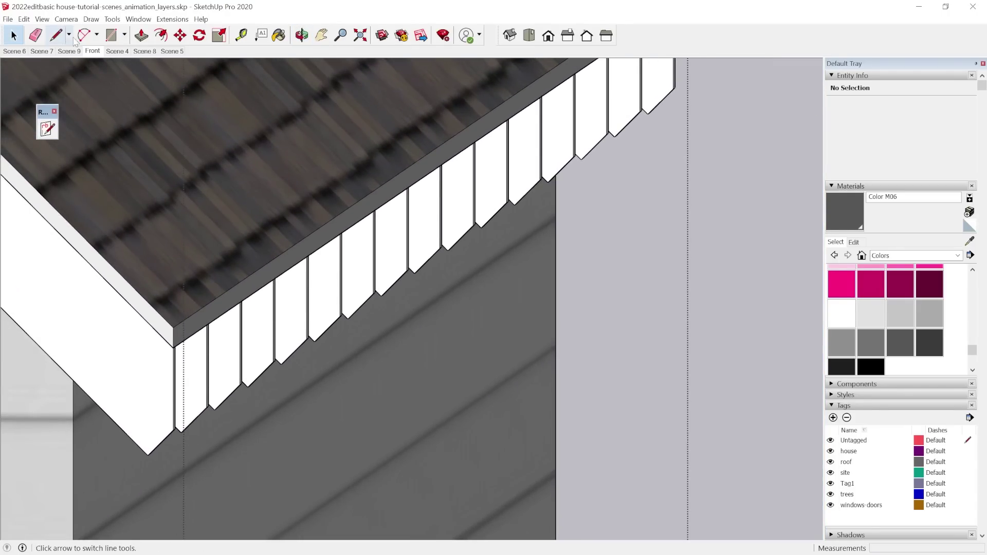
Step: Draw a closed rectangular board profile 0.75" wide and 5.5" high with lines at the front eave corner, starting at the roof edge's end
left_click(112, 35)
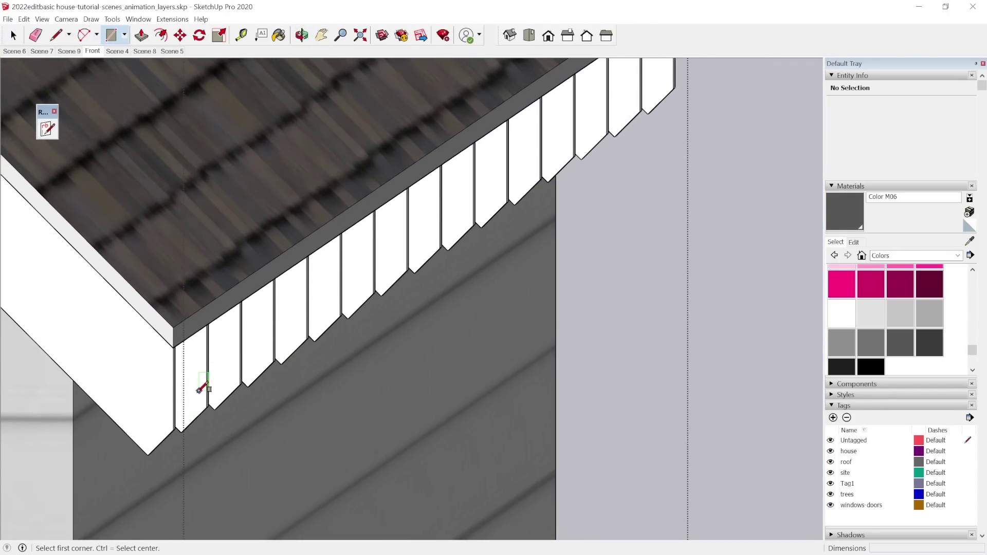
scroll(198, 391, "up", 2)
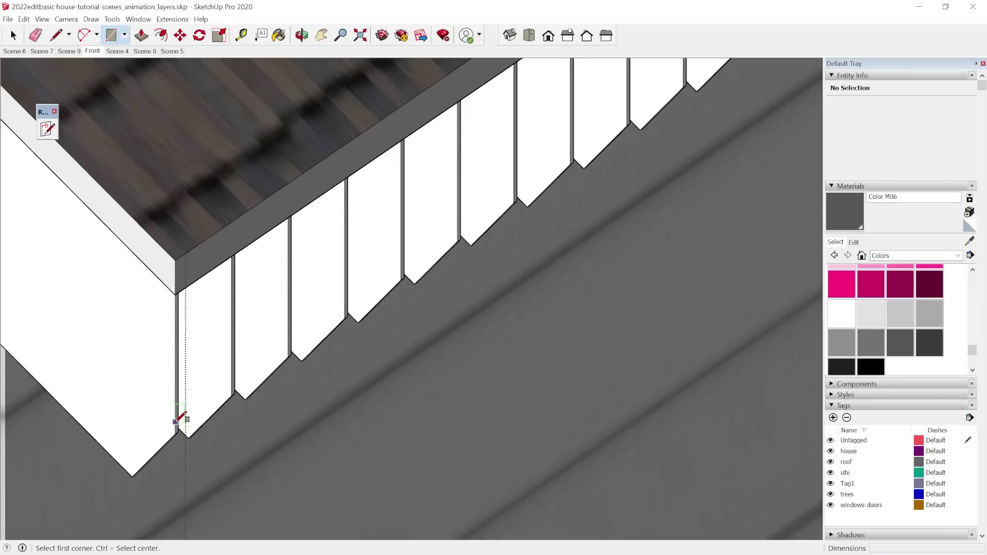
scroll(179, 424, "up", 4)
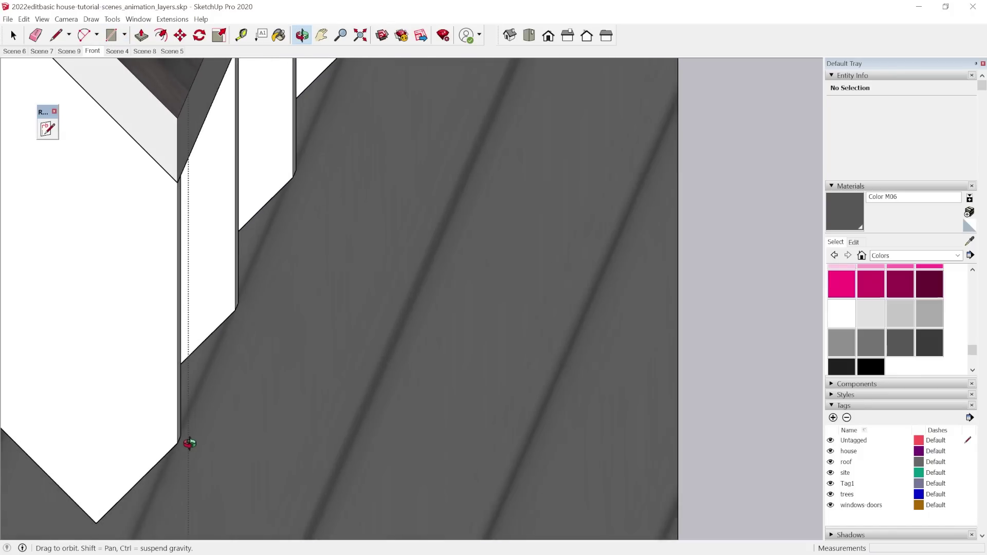
scroll(195, 441, "down", 2)
key("l")
mouse_move(189, 212)
middle_mouse_down()
mouse_move(193, 279)
mouse_move(194, 232)
mouse_move(188, 236)
mouse_move(199, 221)
middle_mouse_up()
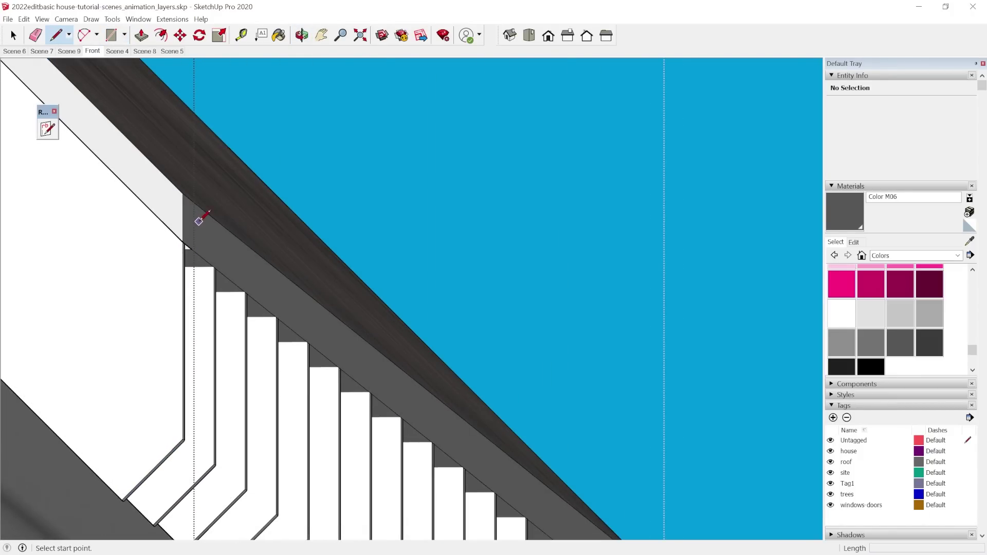
left_click(183, 193)
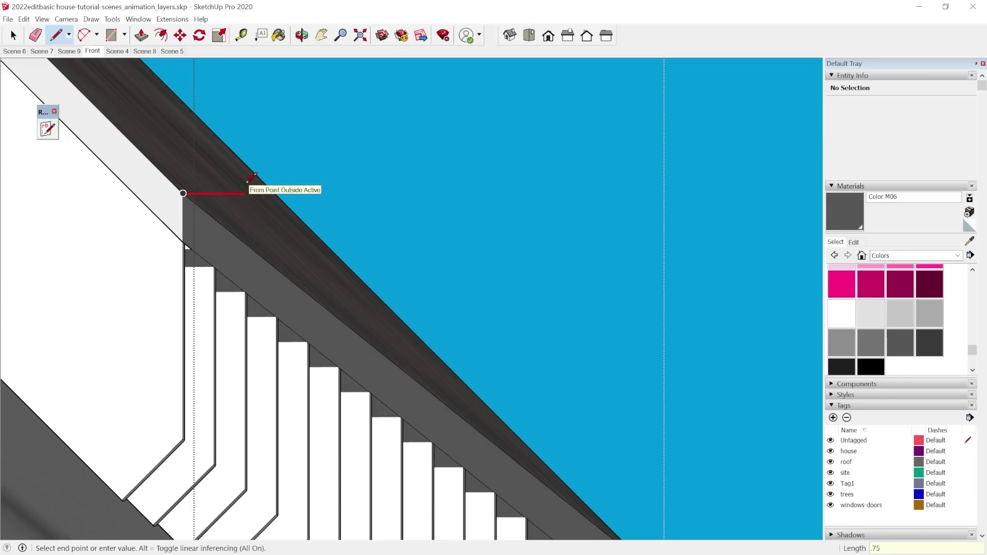
key("Return")
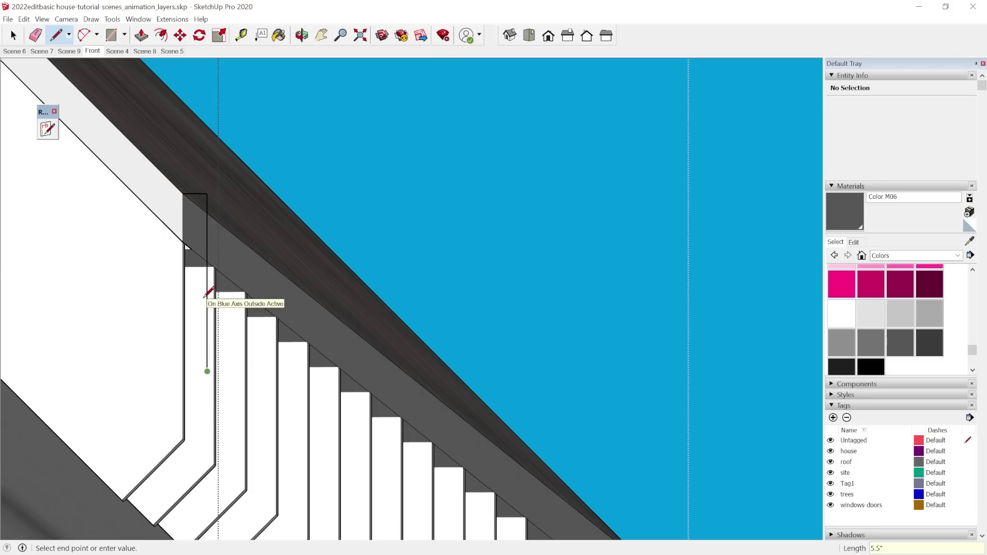
left_click(183, 194)
scroll(183, 220, "down", 2)
middle_click_drag(183, 221, 126, 347)
key("space")
scroll(130, 346, "down", 3)
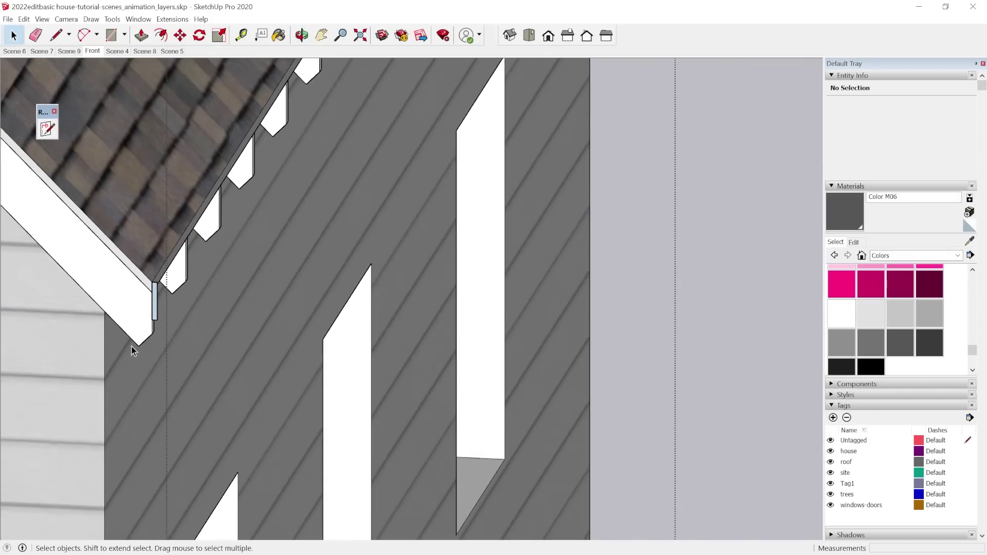
Step: Extrude the board profile along the eave to the rear end of the roof
key("p")
scroll(136, 247, "up", 4)
left_click(174, 378)
scroll(105, 465, "down", 3)
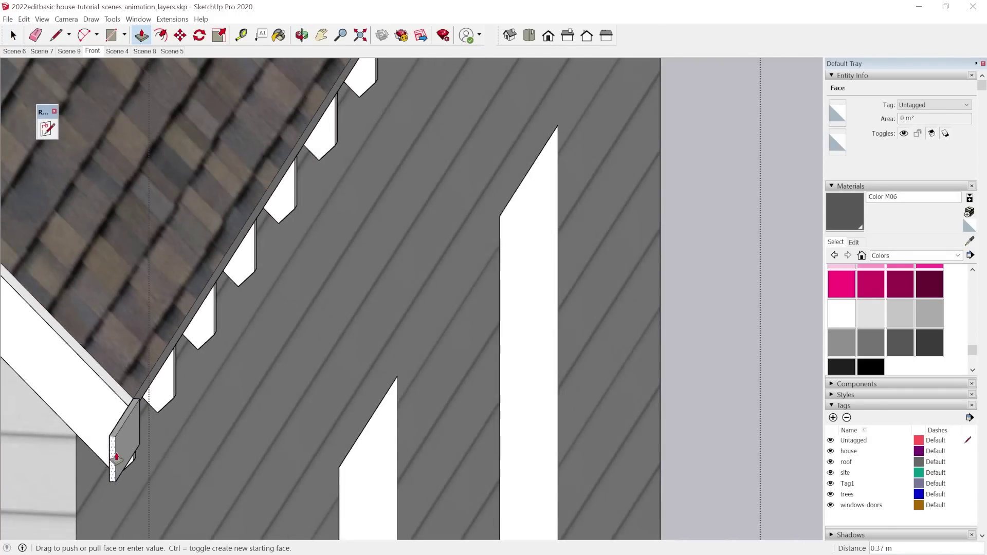
scroll(117, 456, "down", 3)
scroll(403, 268, "down", 2)
scroll(412, 121, "up", 5)
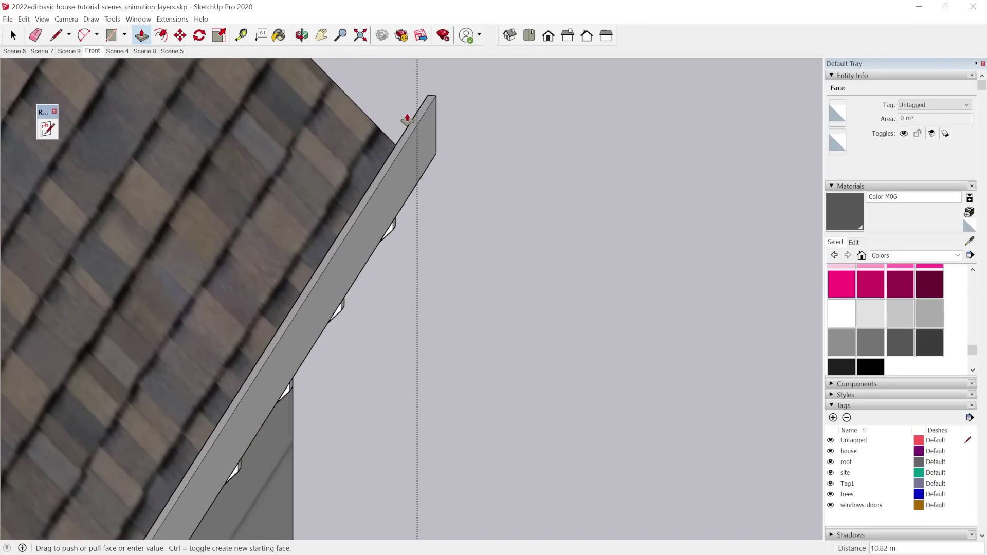
scroll(401, 126, "down", 2)
left_click(386, 135)
key("space")
scroll(465, 122, "down", 6)
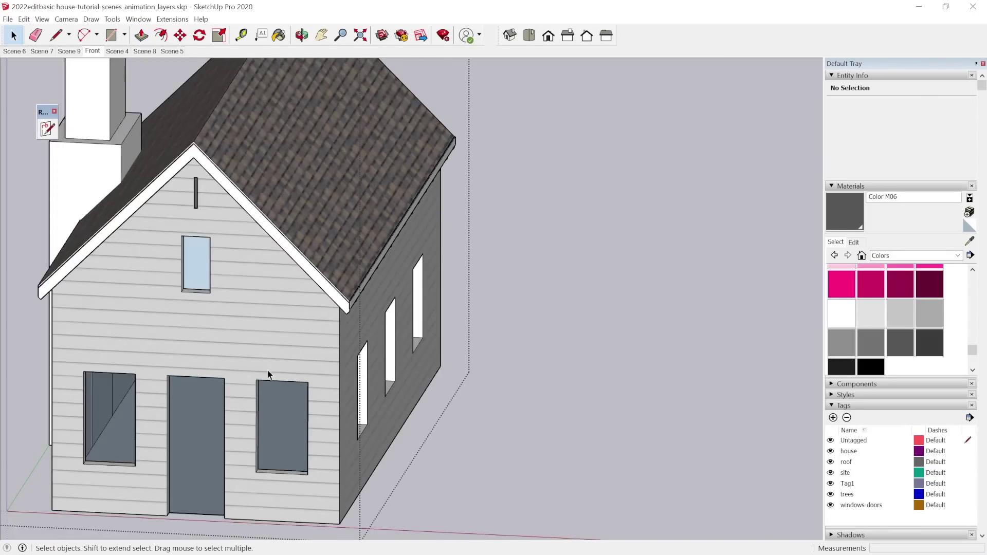
Step: Turn the whole eave board into a component named trim
scroll(326, 282, "up", 8)
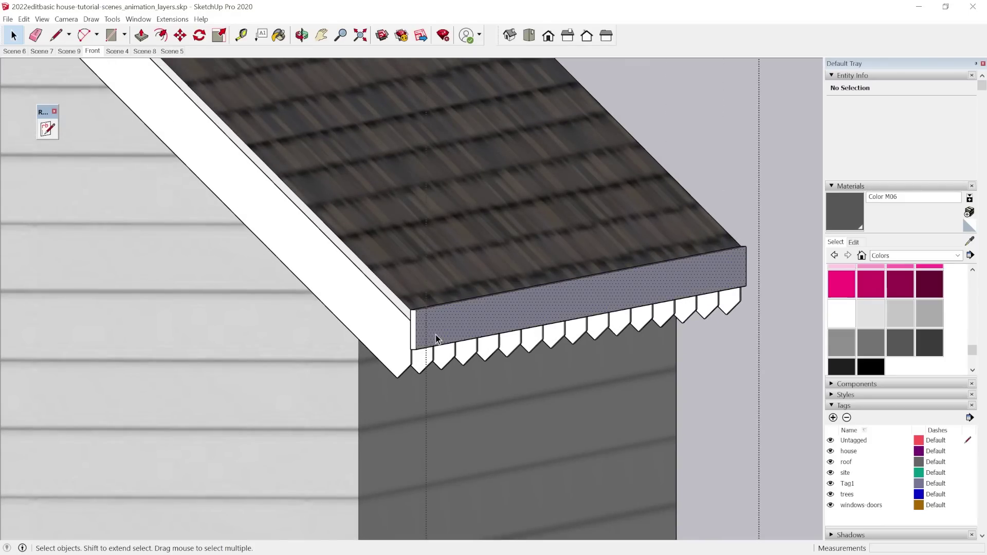
left_click(436, 334)
right_click(423, 316)
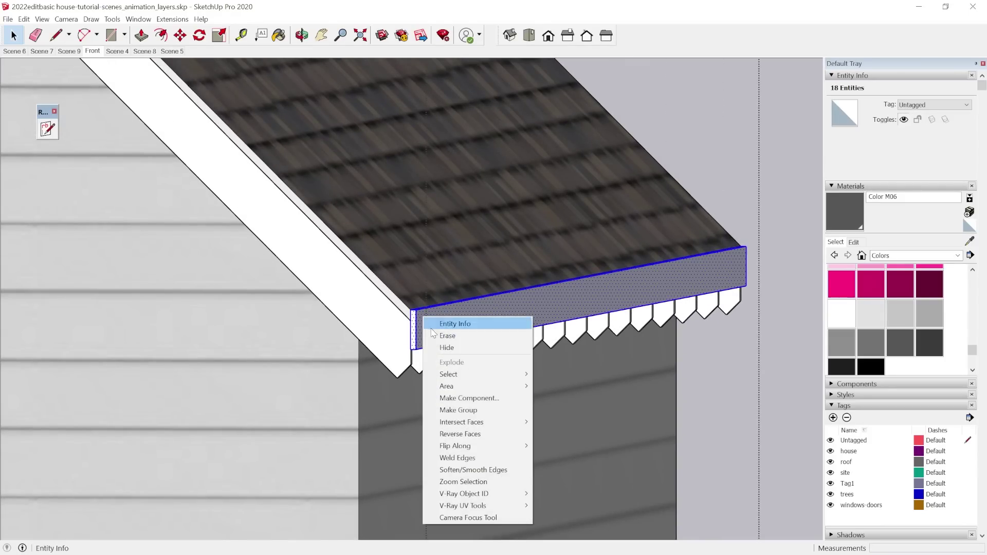
left_click(471, 398)
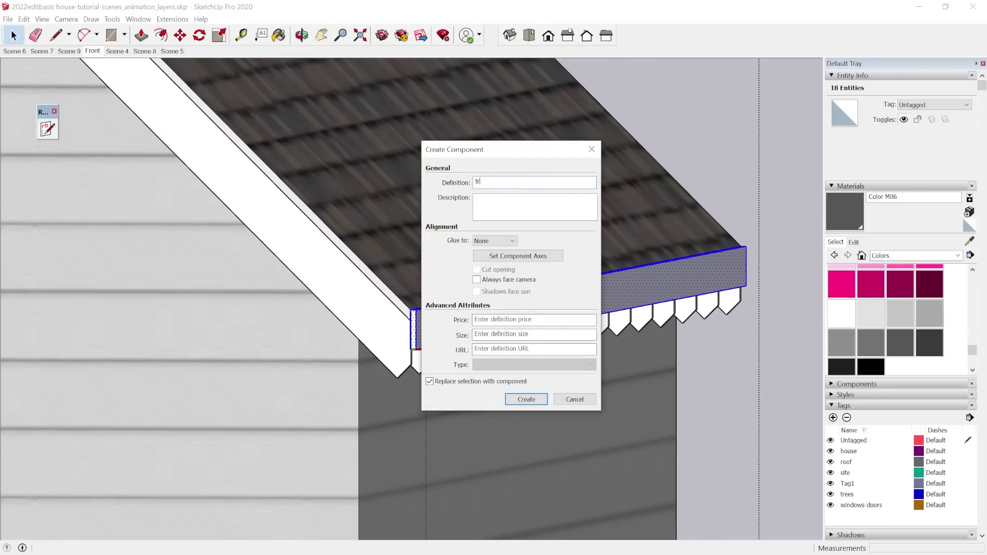
key("Return")
Step: Copy the trim component to the opposite eave, placing it against the roof edge's front end
middle_click_drag(362, 307, 406, 319)
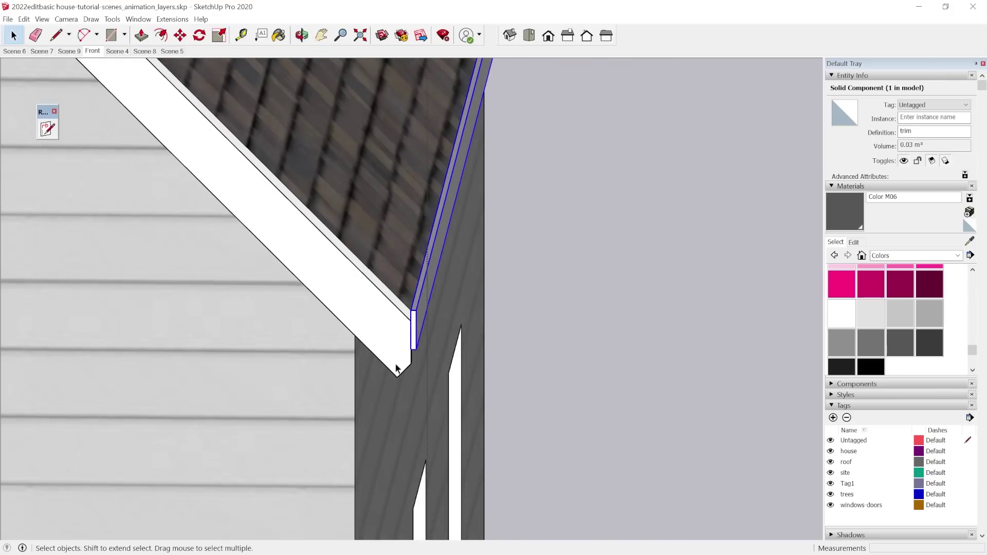
scroll(420, 327, "up", 3)
key("m")
left_click(413, 302)
key("ctrl")
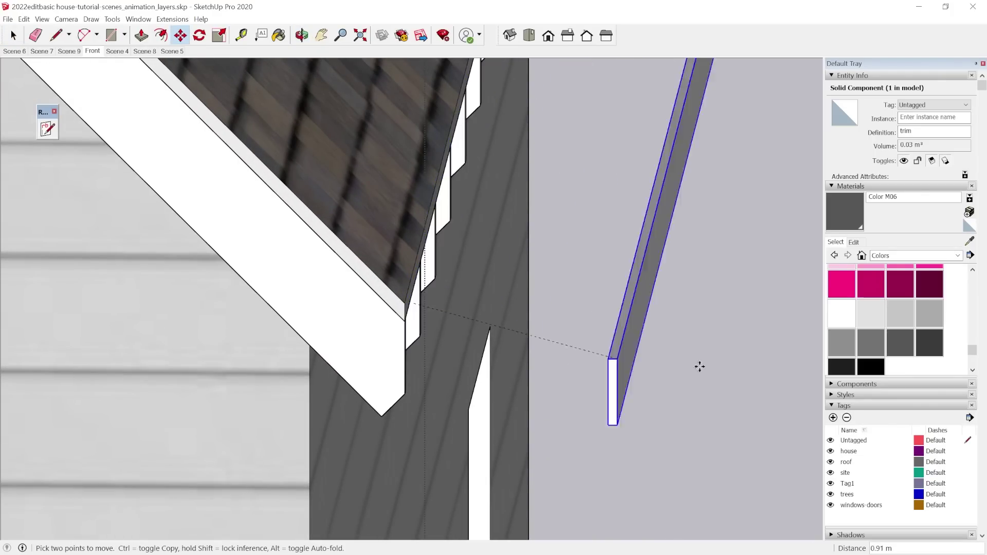
scroll(699, 365, "down", 5)
scroll(380, 335, "up", 3)
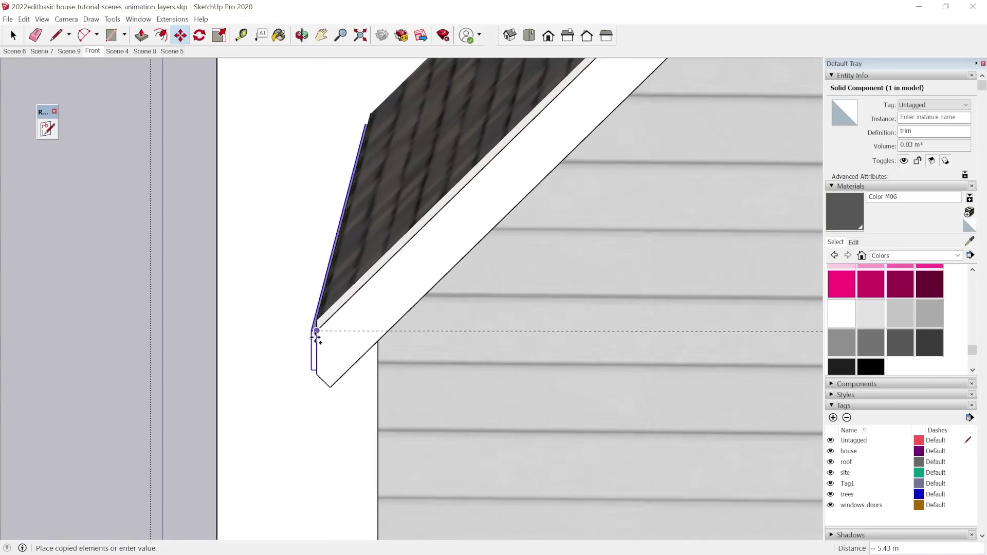
left_click(317, 320)
key("space")
scroll(365, 356, "down", 4)
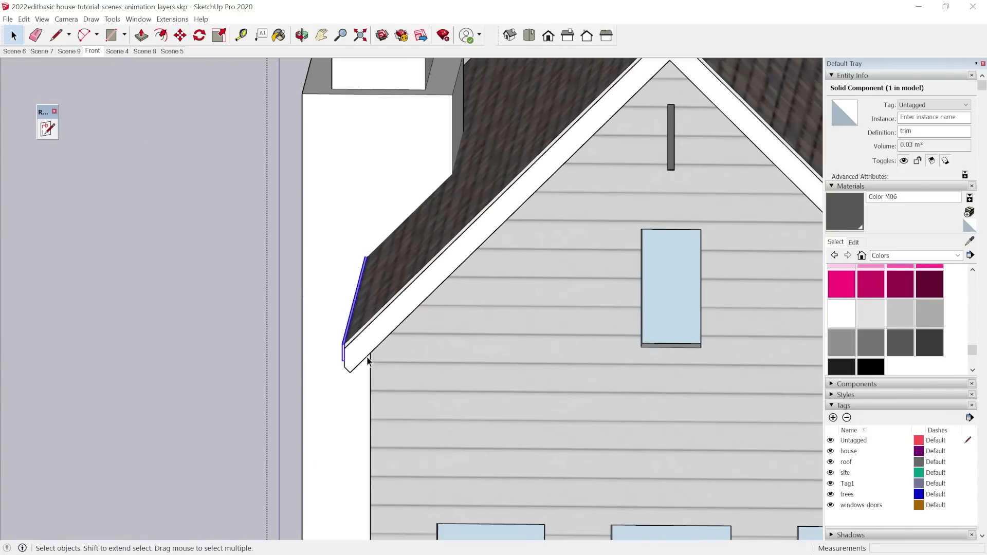
Step: Examine the eave boards, rafter tails and chimney junction on both sides of the roof
middle_click_drag(299, 268, 307, 257)
scroll(401, 339, "down", 1)
middle_click_drag(396, 397, 390, 287)
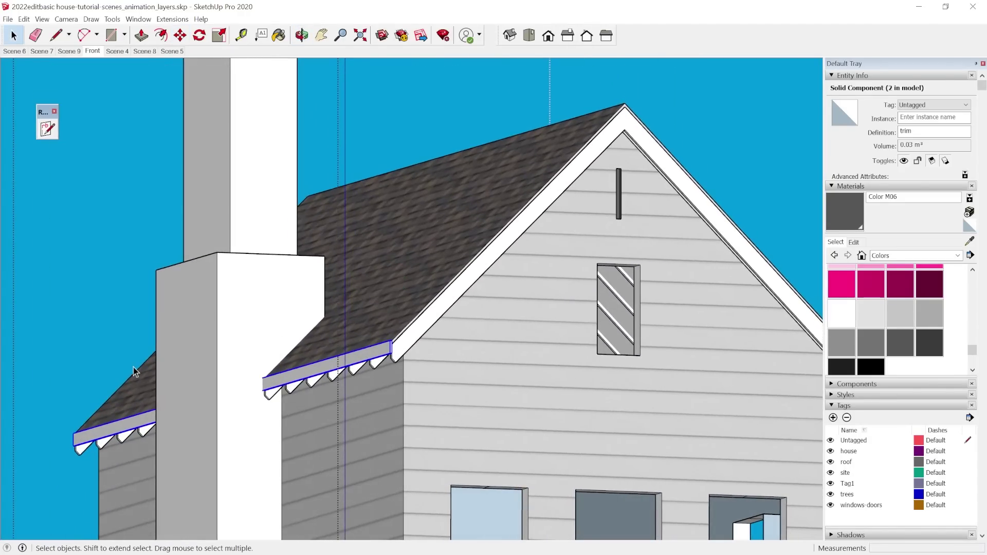
middle_click_drag(273, 381, 242, 388)
scroll(248, 366, "up", 3)
middle_click_drag(368, 357, 455, 299)
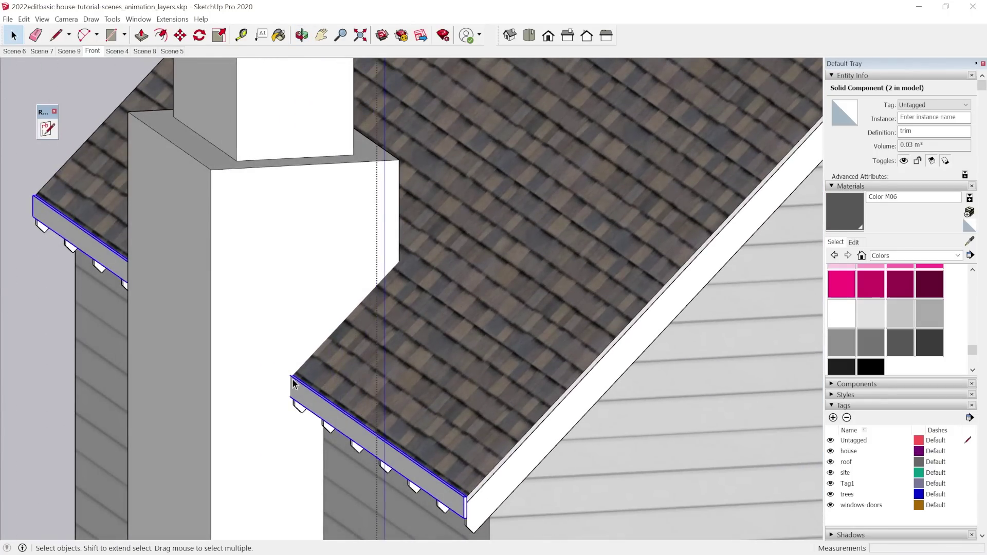
scroll(185, 303, "down", 3)
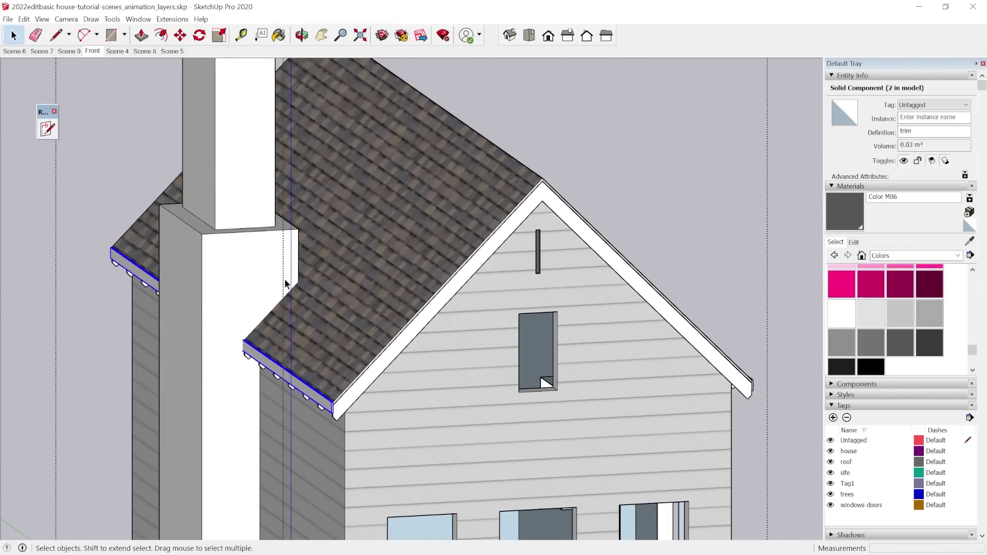
scroll(285, 279, "down", 3)
middle_click_drag(436, 352, 420, 368)
scroll(620, 335, "up", 5)
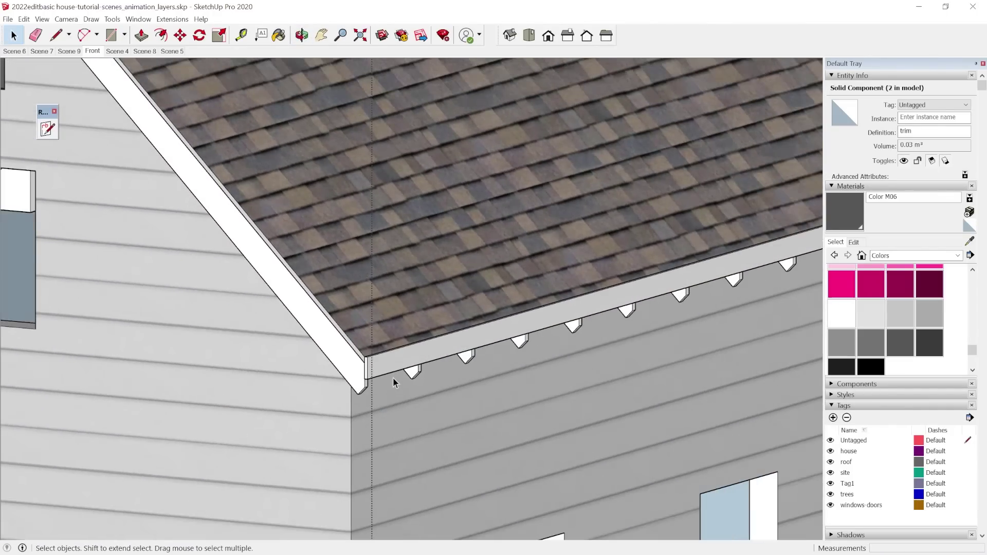
scroll(377, 366, "up", 2)
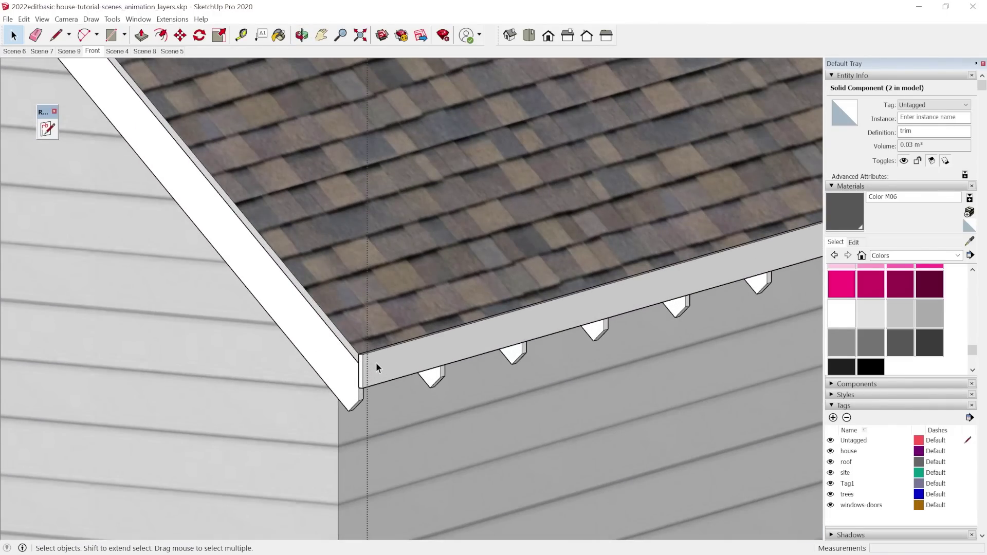
scroll(375, 362, "down", 3)
scroll(359, 391, "up", 2)
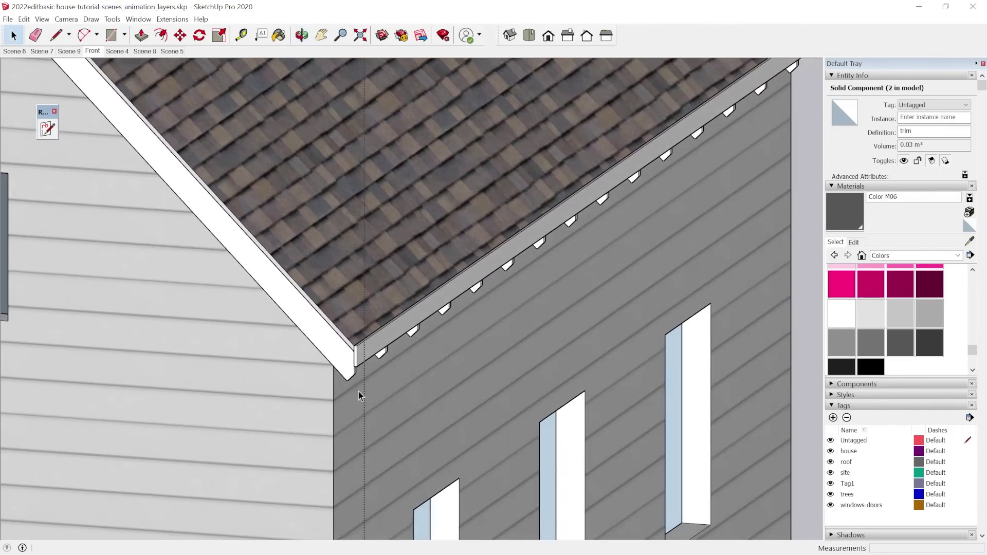
scroll(442, 276, "down", 3)
scroll(467, 341, "down", 3)
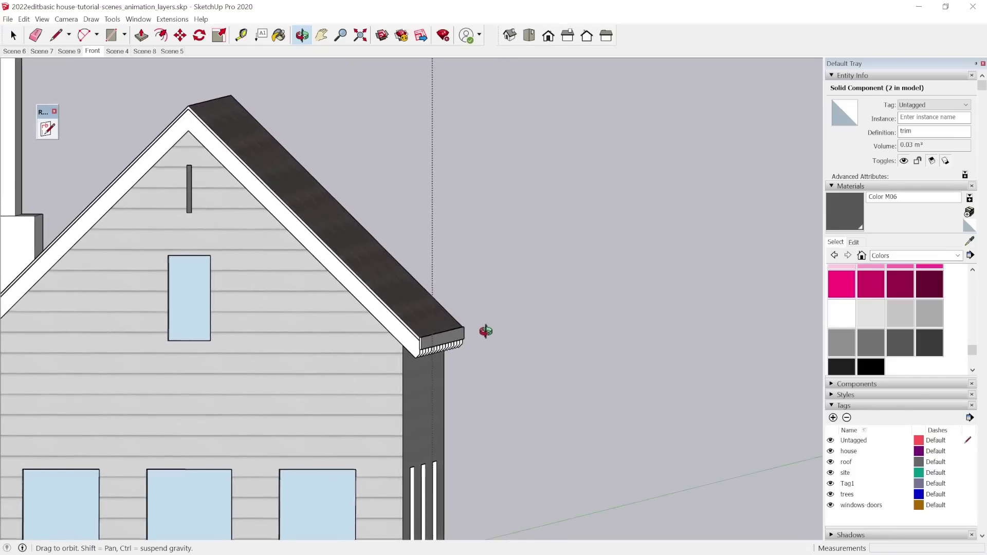
scroll(583, 440, "down", 3)
scroll(491, 347, "up", 5)
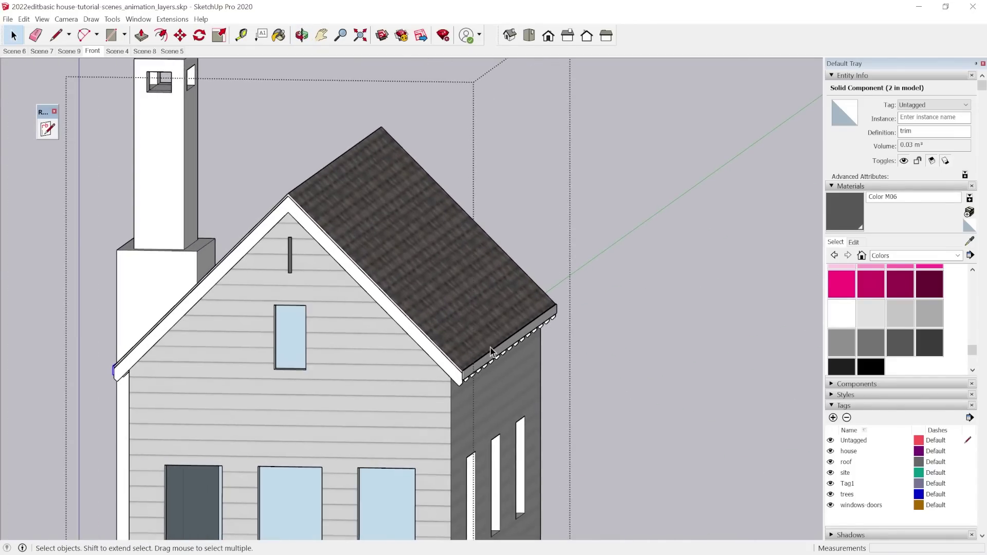
mouse_move(488, 332)
middle_mouse_down()
mouse_move(403, 388)
mouse_move(414, 359)
mouse_move(407, 365)
mouse_move(242, 227)
middle_mouse_up()
scroll(636, 397, "down", 1)
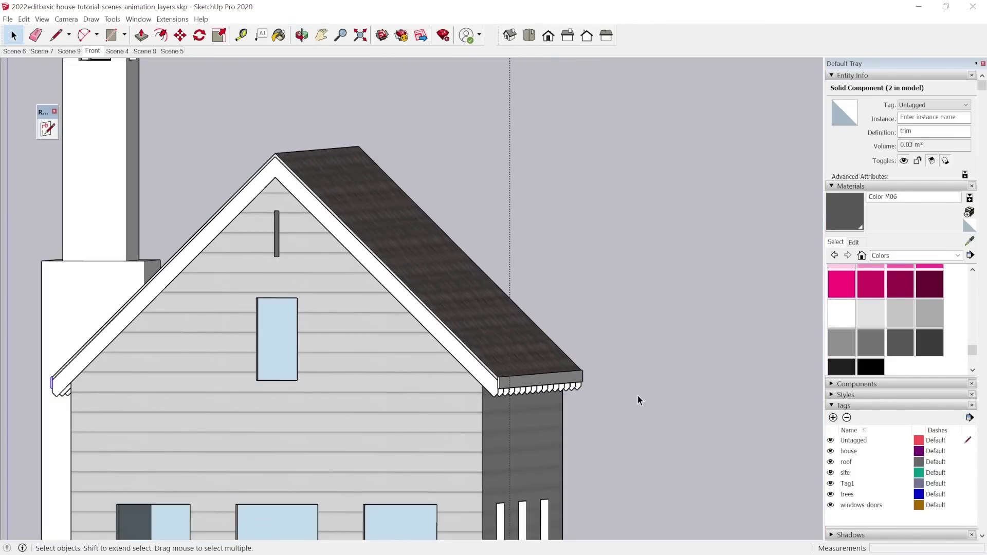
middle_click_drag(637, 399, 477, 383)
mouse_move(92, 355)
middle_mouse_down("shift")
mouse_move(227, 359)
mouse_move(201, 423)
mouse_move(108, 136)
middle_mouse_up("shift")
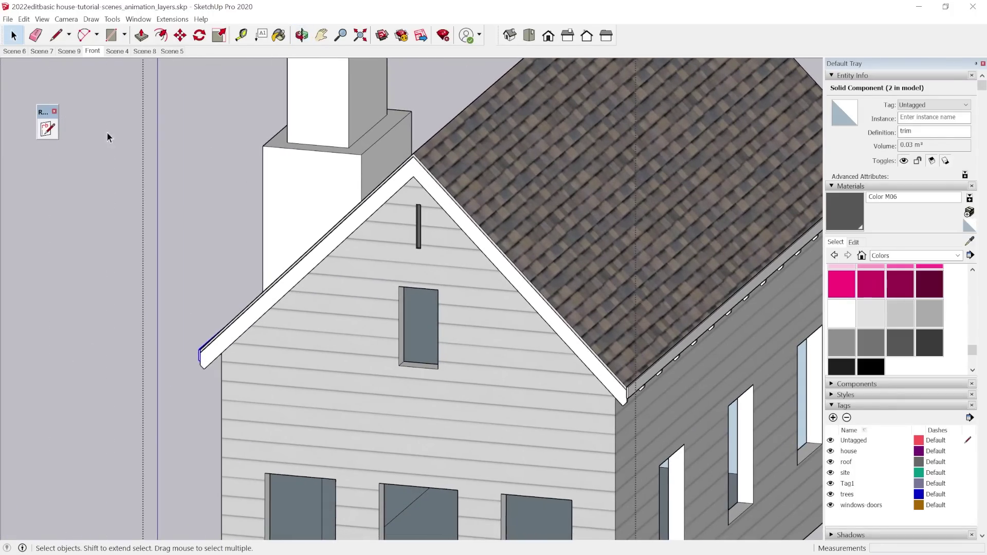
Step: Import roof_brackets.skp and place the bracket on the front gable wall near the chimney-side eave
left_click(8, 19)
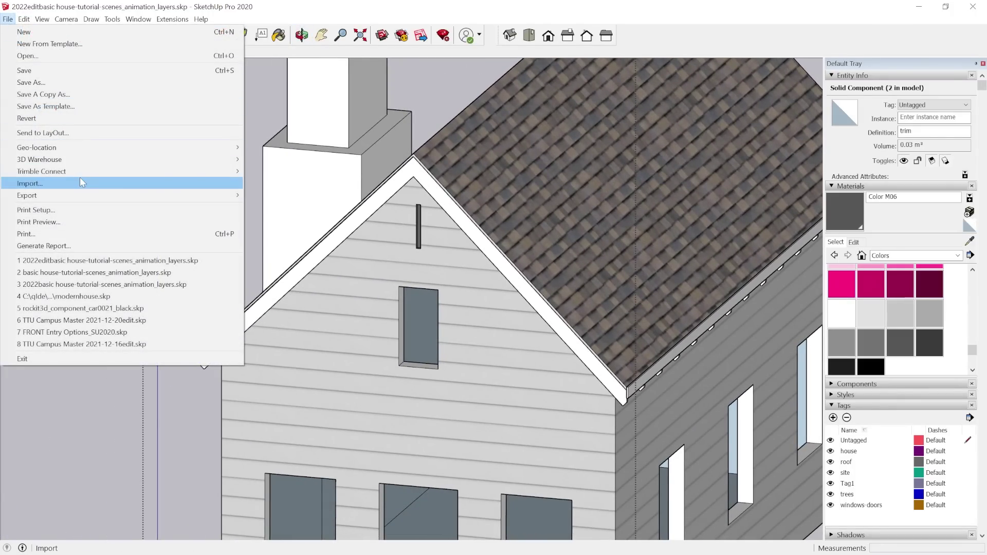
left_click(30, 184)
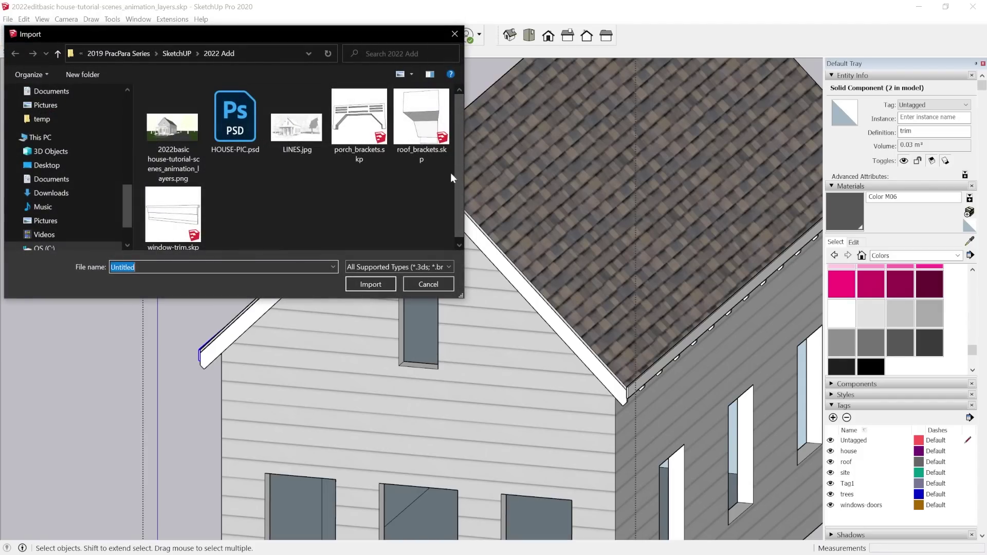
double_click(425, 119)
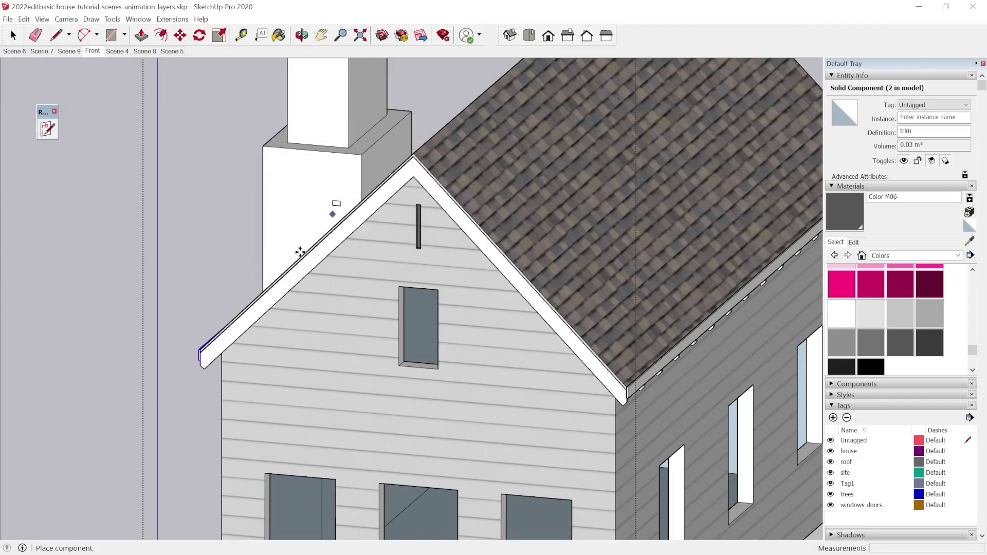
left_click(226, 379)
Step: Move the imported bracket to the front wall's chimney-side corner, beneath the sloping gable board
scroll(226, 379, "up", 5)
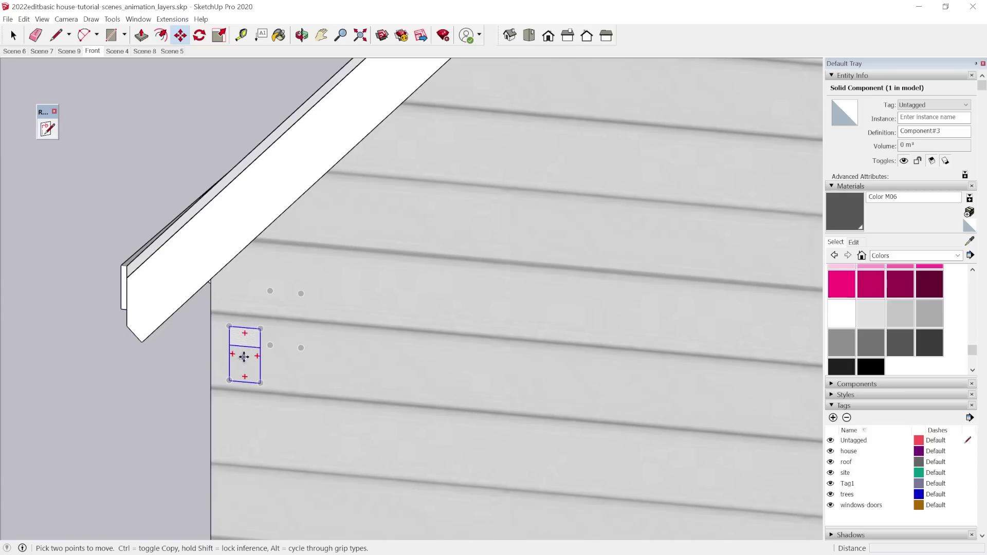
left_click(254, 347)
left_click(207, 379)
middle_click_drag(199, 412, 288, 342)
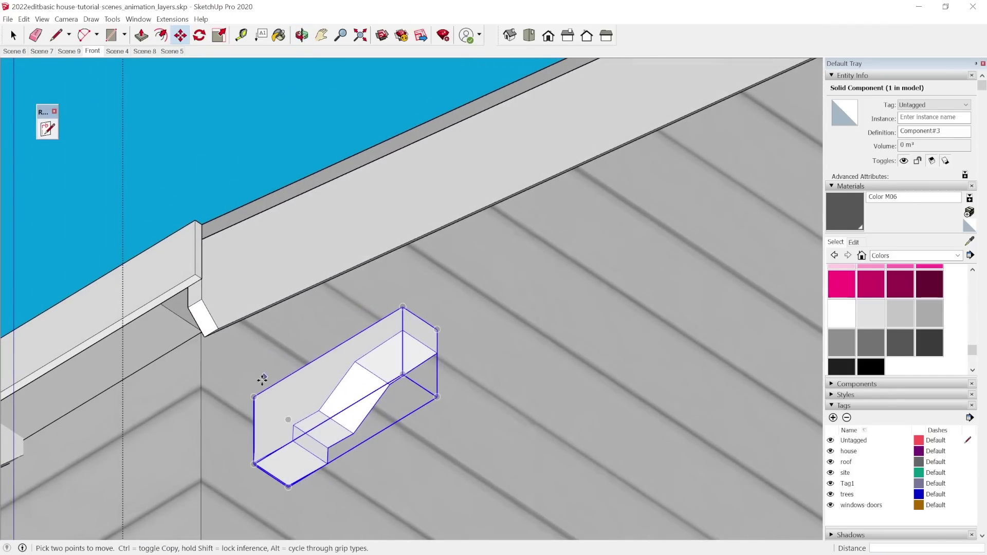
mouse_move(260, 378)
middle_mouse_down()
mouse_move(267, 408)
mouse_move(253, 384)
middle_mouse_up()
left_click(251, 384)
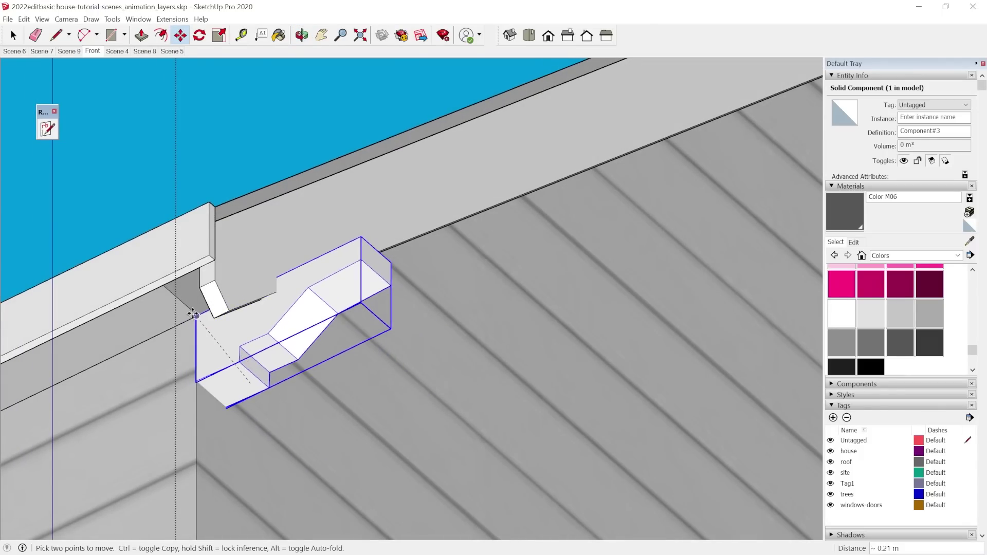
Step: Adjust the bracket's depth relative to the front face of the sloping gable board
middle_click_drag(196, 408, 301, 281)
scroll(279, 315, "up", 6)
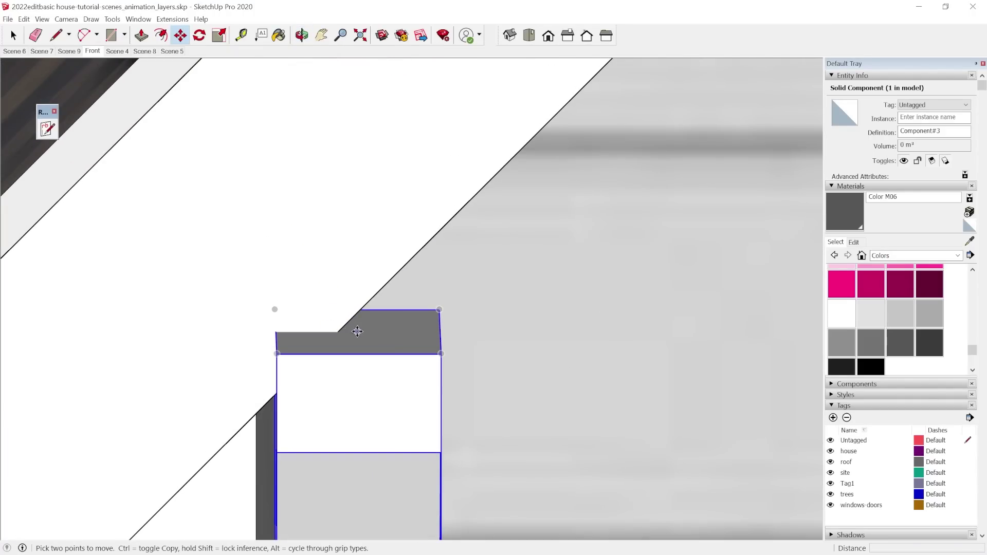
left_click(329, 333)
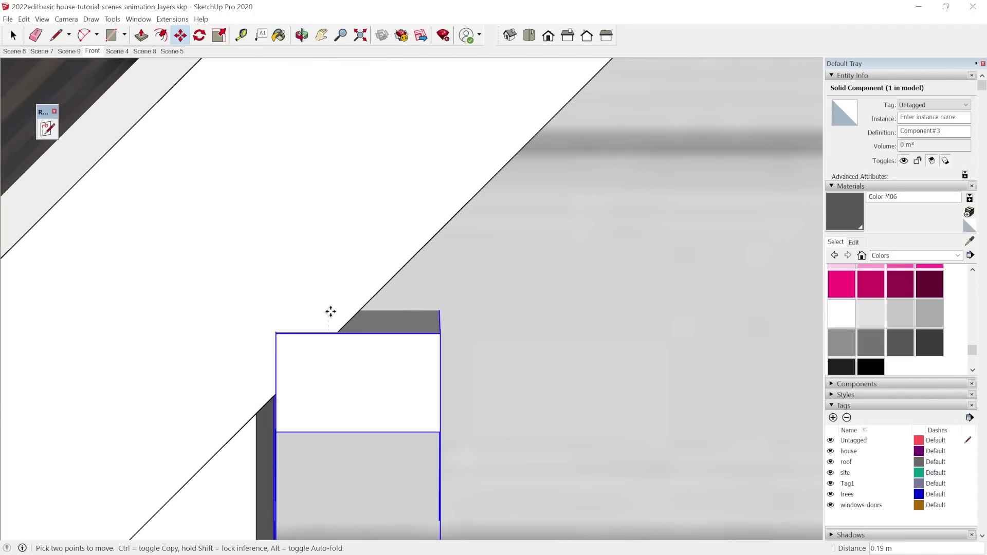
scroll(330, 313, "down", 2)
middle_click_drag(342, 331, 332, 300)
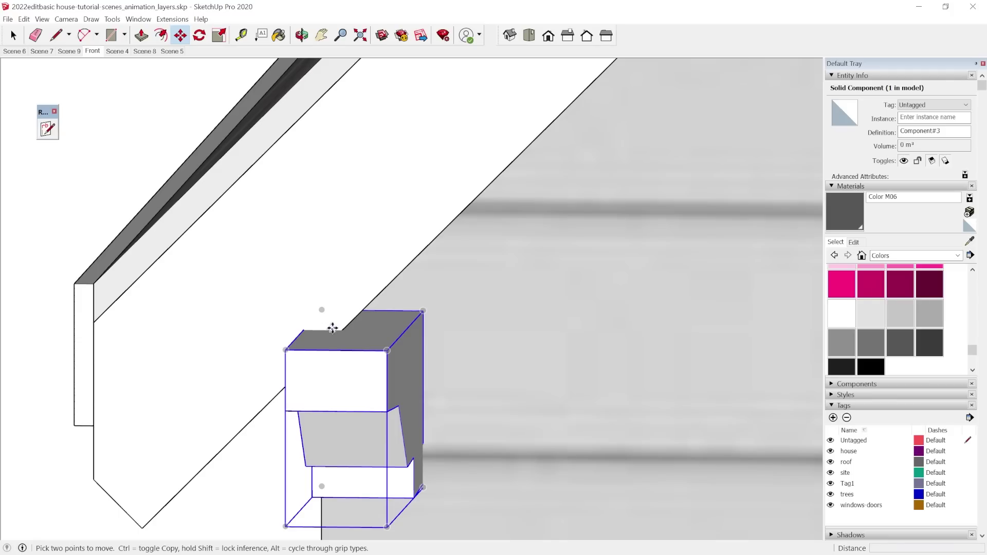
left_click(330, 309)
key("space")
scroll(192, 304, "down", 4)
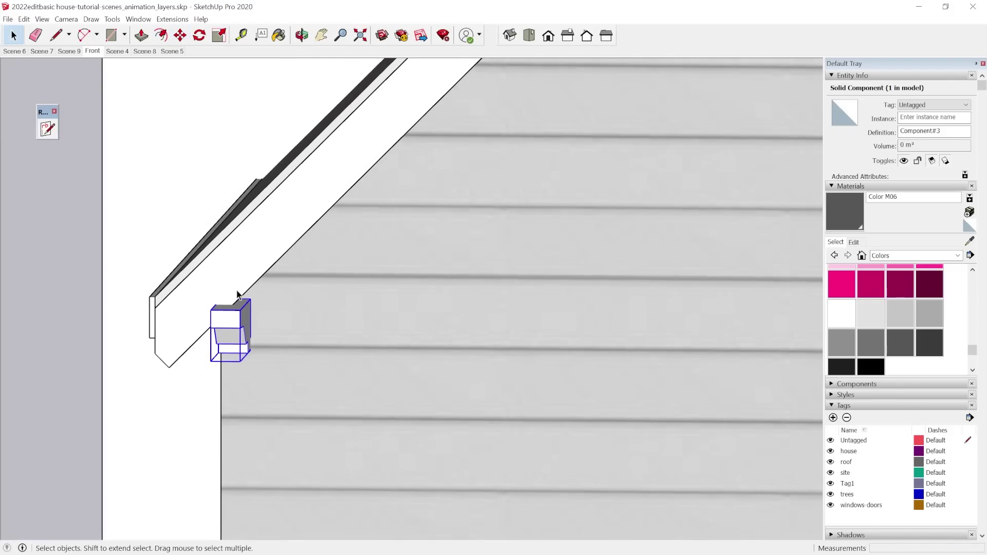
Step: Copy the bracket across the gable wall to the opposite front corner beneath the other eave
middle_click_drag(238, 295, 193, 402)
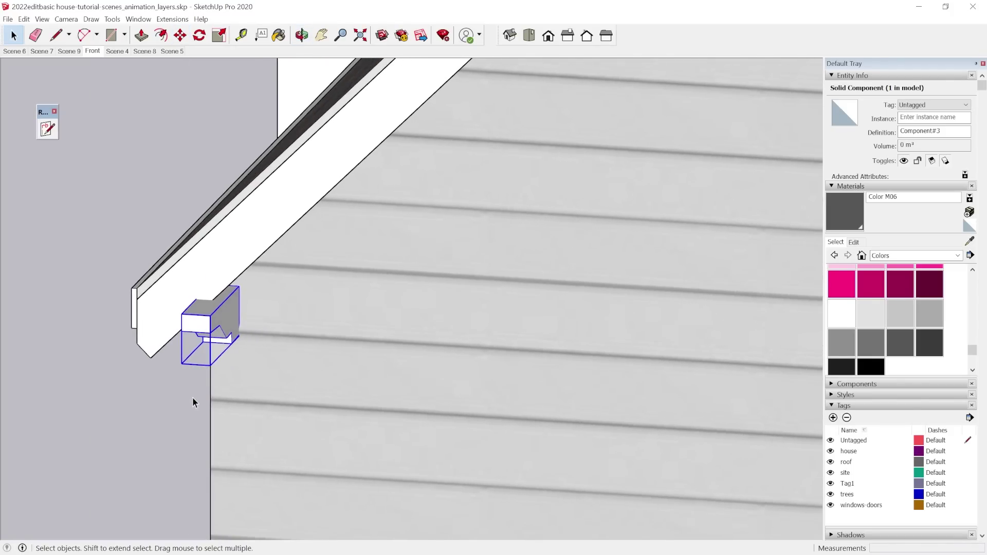
left_click(241, 336)
scroll(55, 253, "down", 6)
scroll(439, 303, "up", 5)
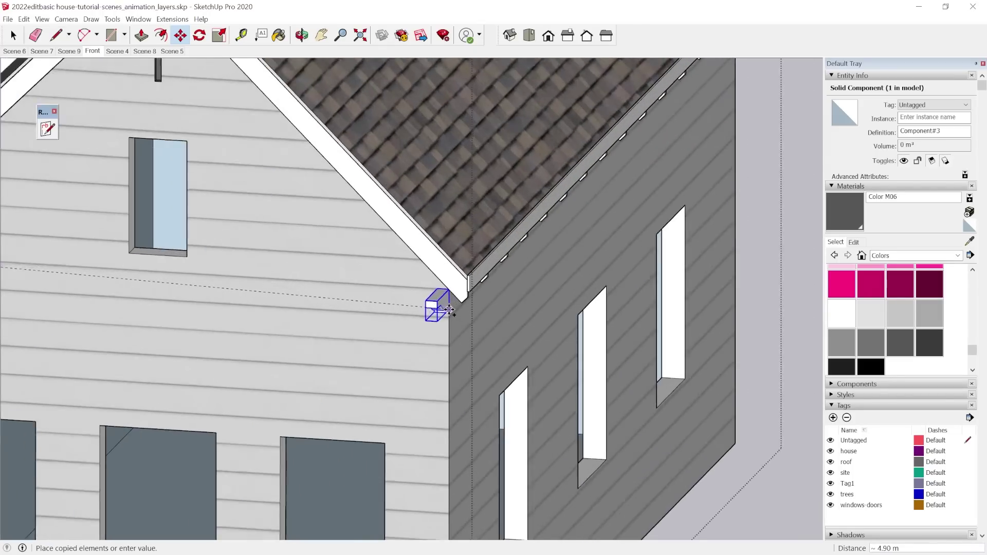
mouse_move(445, 288)
middle_mouse_down()
mouse_move(432, 326)
mouse_move(422, 280)
middle_mouse_up()
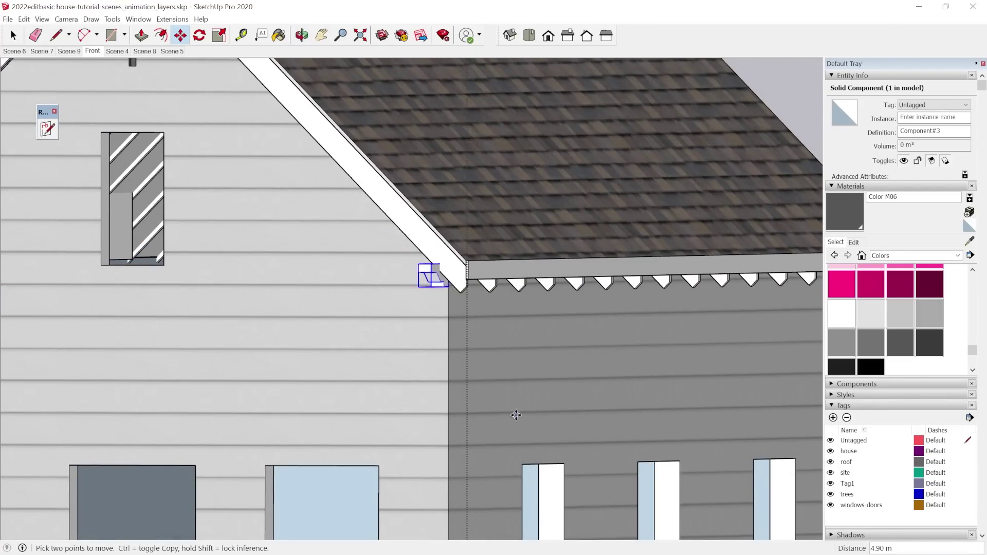
scroll(226, 319, "down", 5)
scroll(183, 326, "up", 10)
left_click(184, 356)
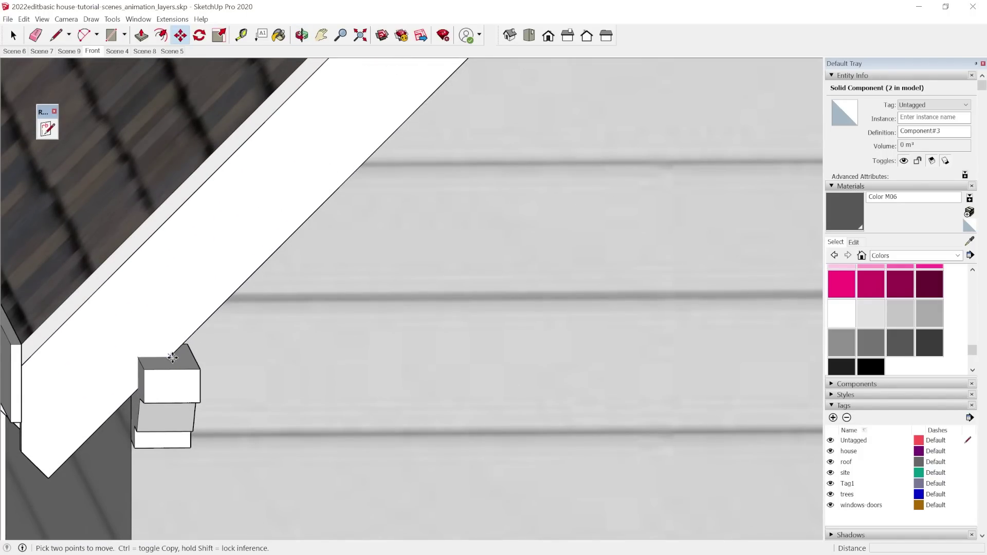
left_click(172, 357)
scroll(172, 357, "down", 8)
left_click(99, 453)
scroll(99, 452, "up", 8)
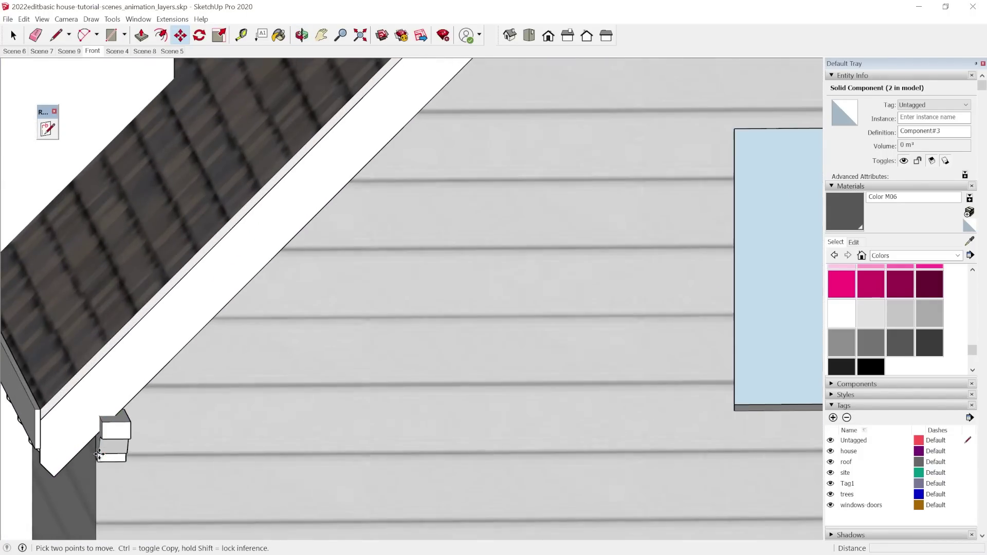
Step: Draw a line across the top of the chimney-side bracket and copy the bracket by that line's midpoint up to the gable peak
key("l")
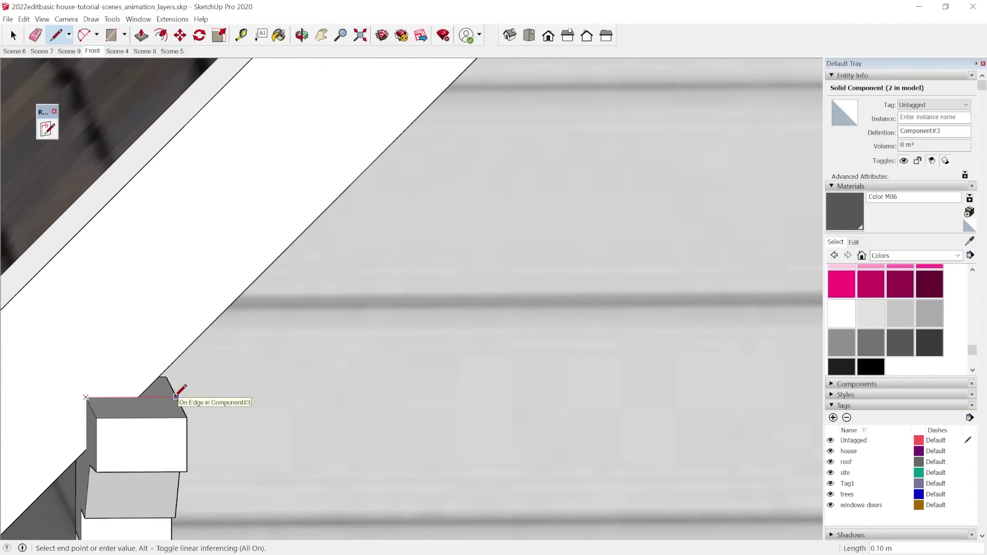
key("space")
key("m")
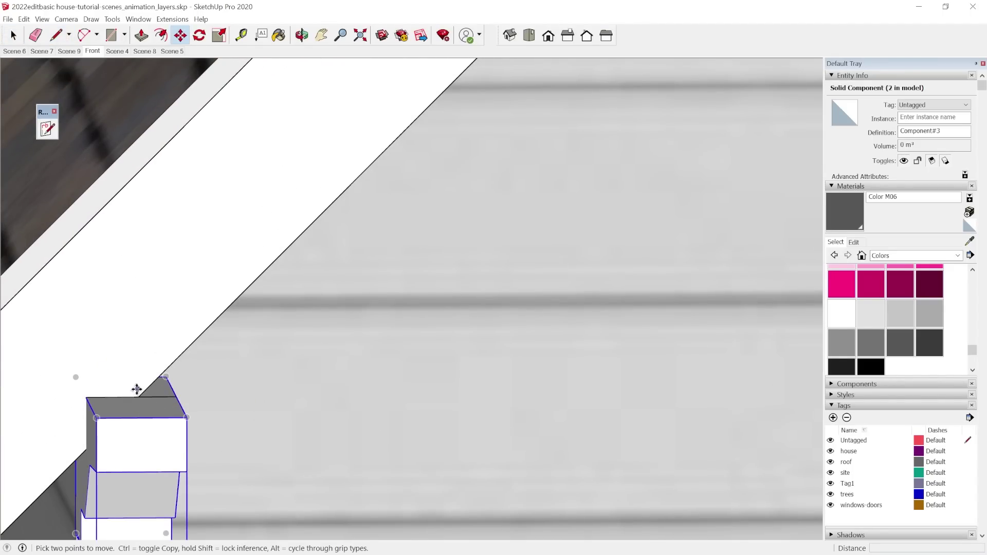
scroll(134, 397, "up", 4)
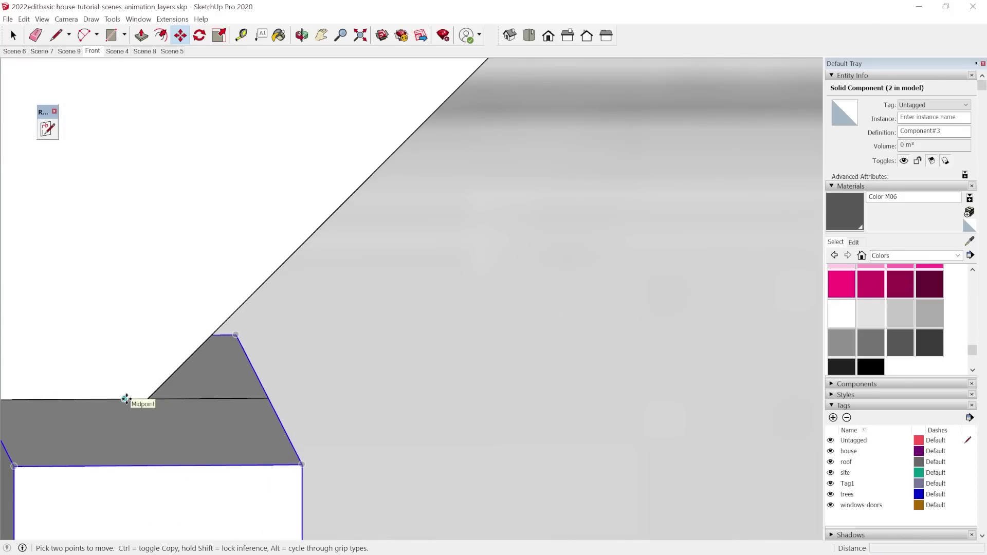
left_click(126, 399)
key("ctrl")
scroll(119, 458, "down", 5)
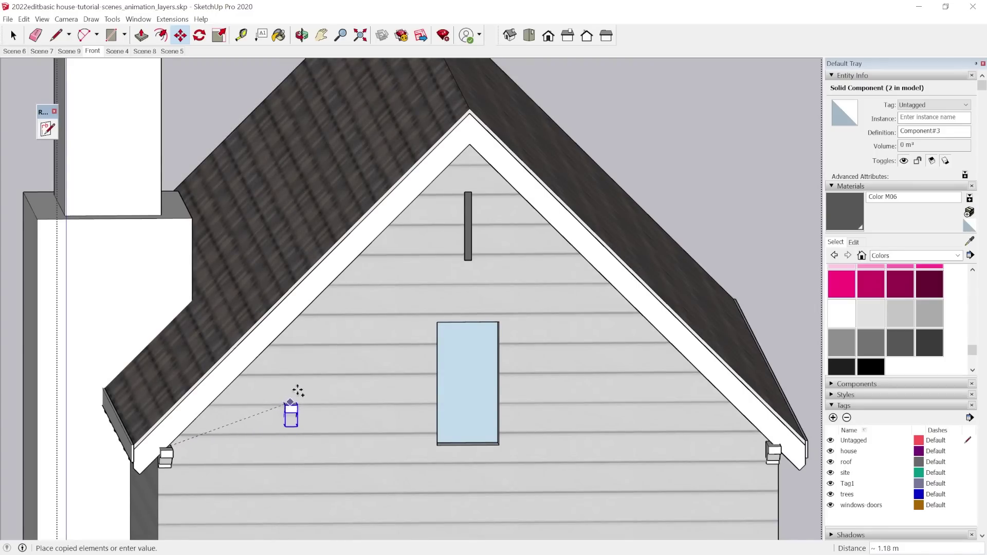
scroll(468, 123, "up", 5)
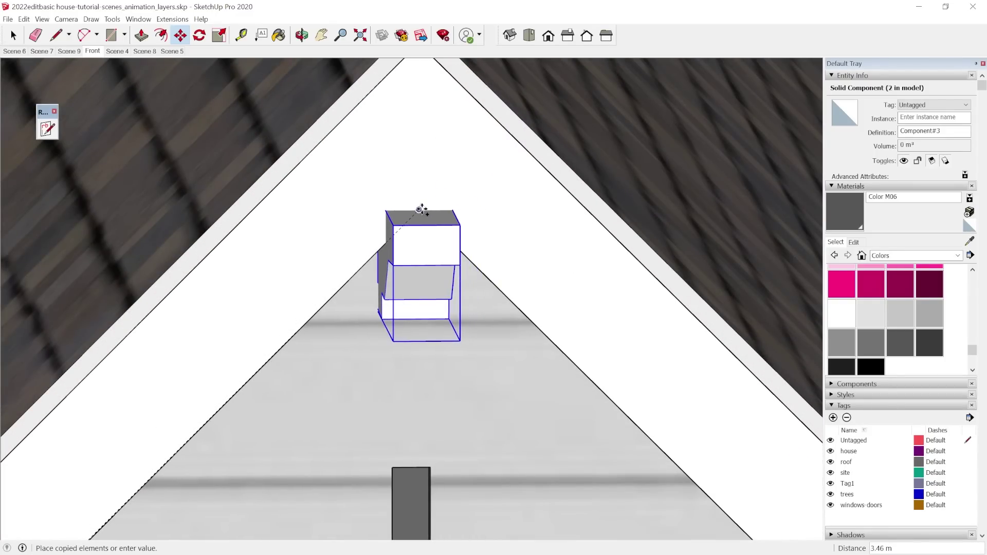
left_click(421, 210)
scroll(458, 154, "down", 5)
scroll(458, 155, "up", 3)
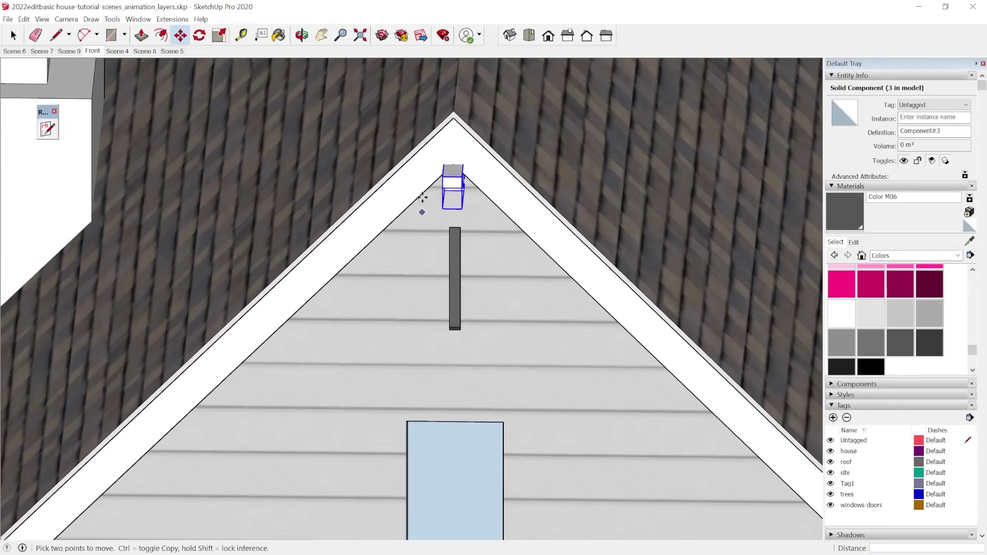
Step: Open the front rafter component for editing and draw a vertical line about 0.25 m long joining its inner and outer peak corners
key("space")
scroll(465, 114, "up", 3)
left_click(444, 181)
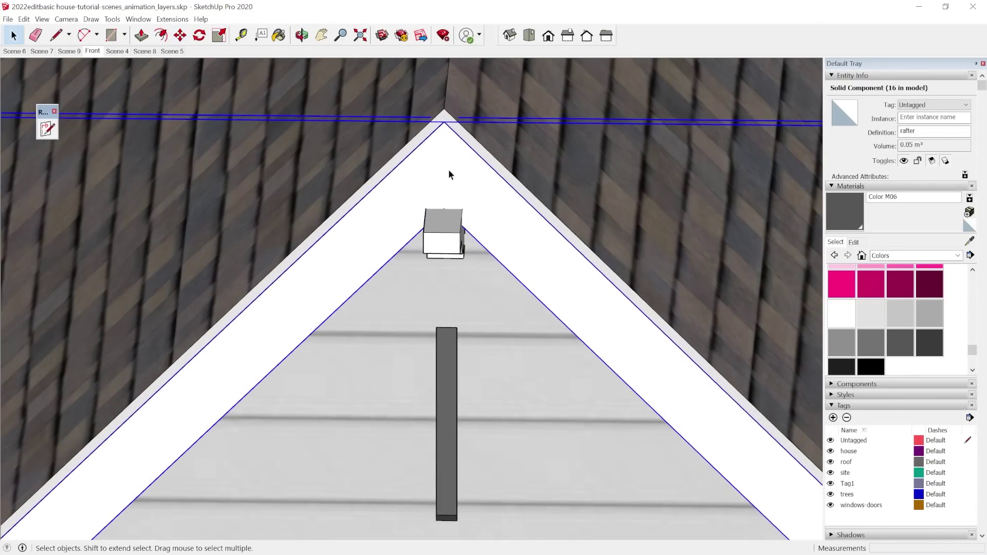
double_click(448, 170)
middle_click_drag(468, 204, 184, 247)
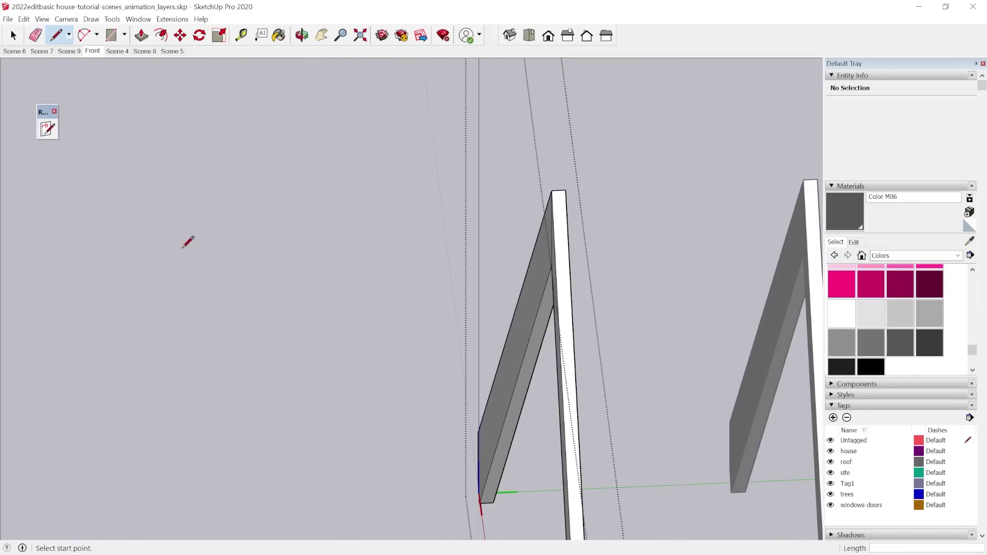
middle_click_drag(591, 221, 431, 284)
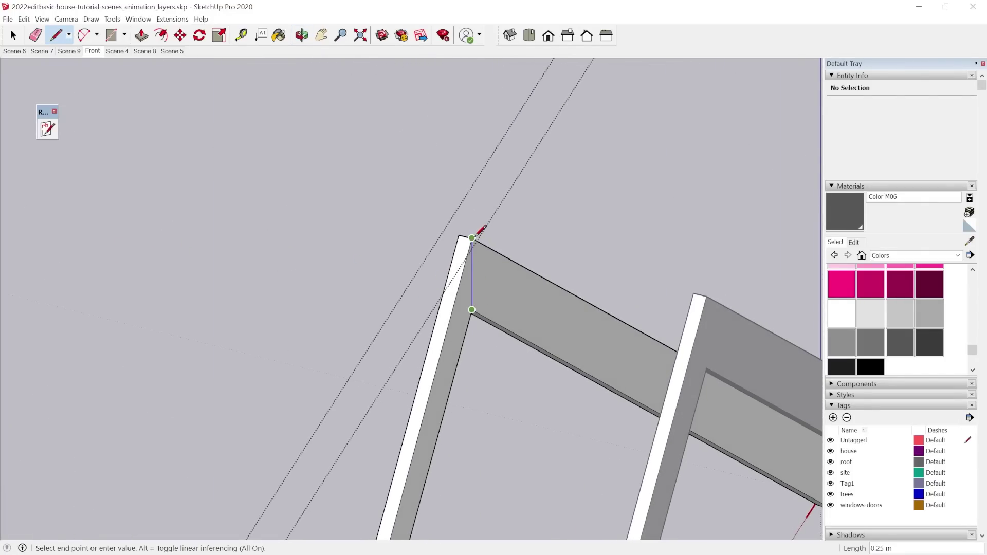
middle_click_drag(475, 243, 511, 275)
scroll(584, 215, "down", 2)
middle_click_drag(585, 215, 687, 105)
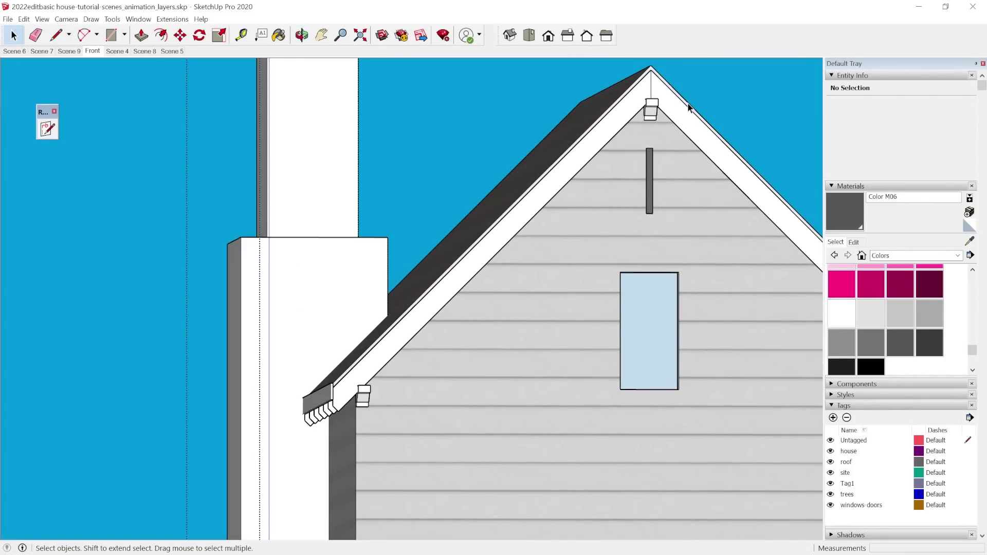
Step: Copy the peak bracket down to the chimney-side eave and divide the copy distance by 3 to add evenly spaced brackets
scroll(686, 107, "up", 2)
left_click(619, 111)
scroll(618, 111, "down", 3)
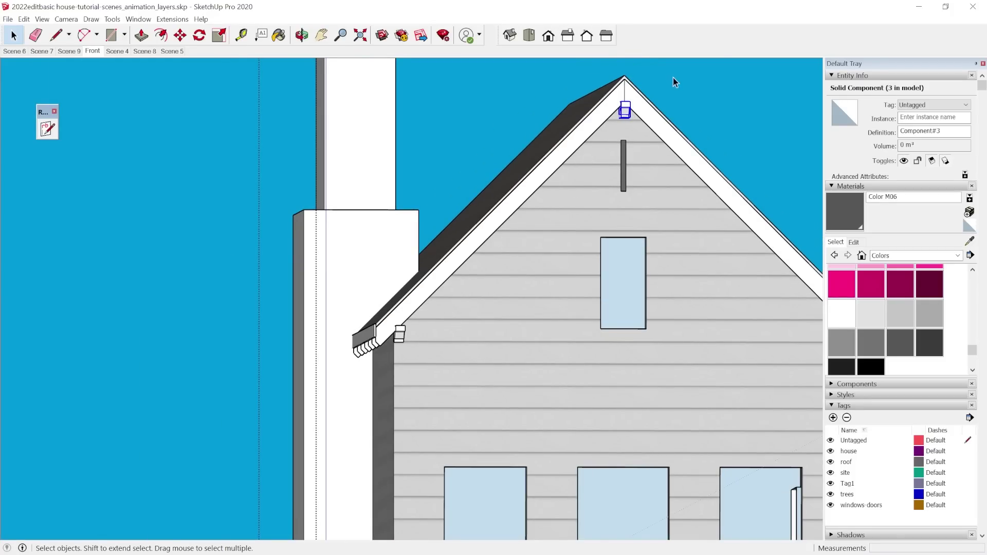
middle_click_drag(474, 328, 423, 417)
scroll(411, 313, "up", 2)
scroll(437, 487, "down", 2)
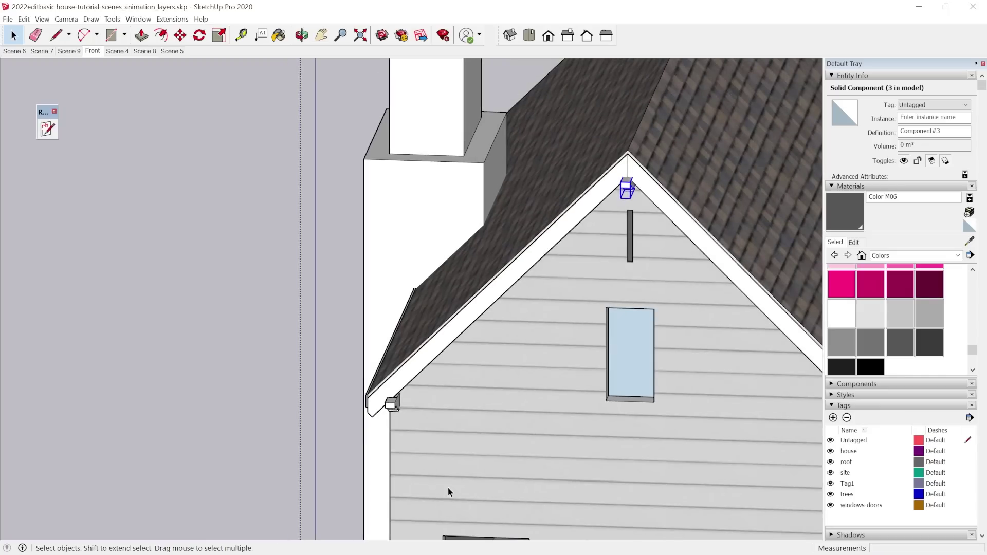
scroll(622, 181, "up", 2)
left_click(618, 182)
scroll(617, 182, "down", 3)
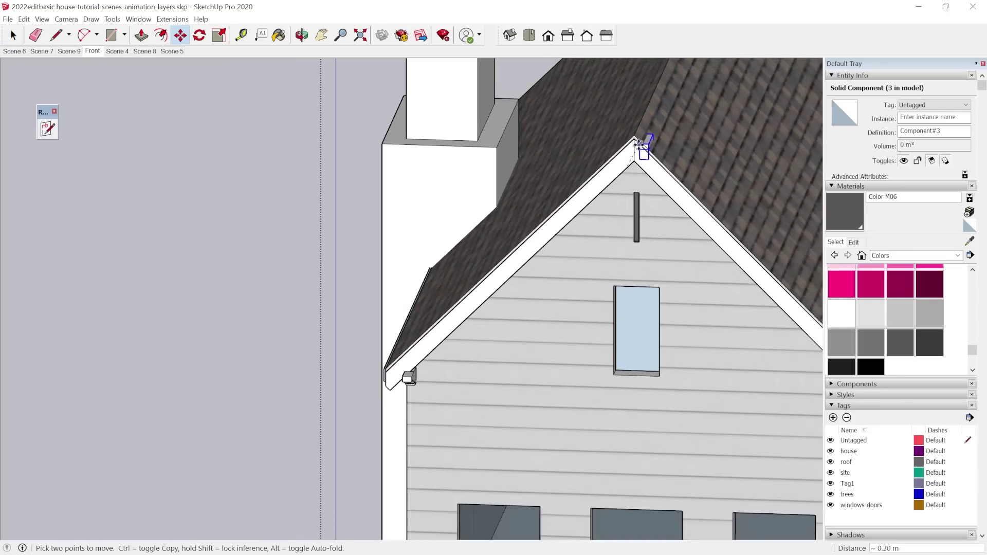
key("ctrl")
scroll(412, 390, "up", 3)
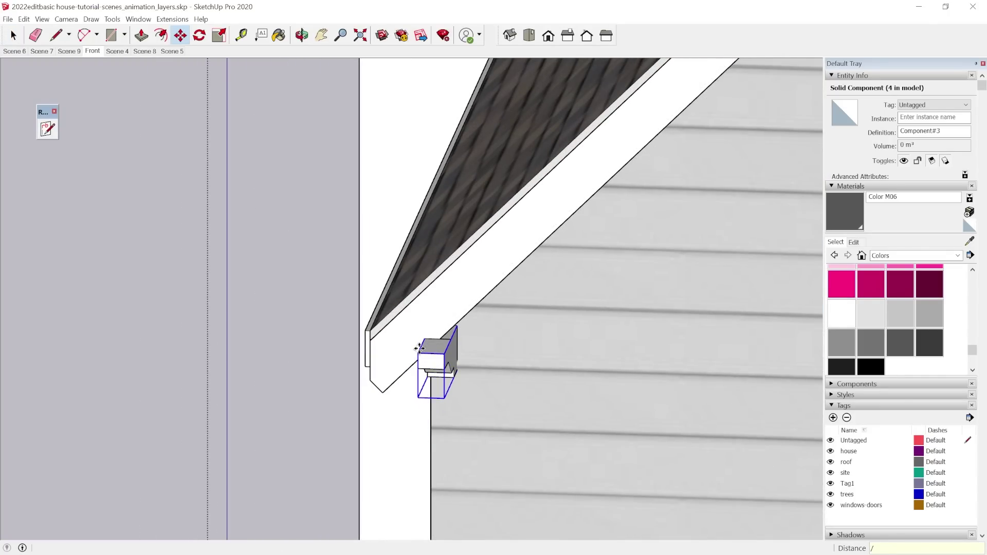
key("Return")
scroll(380, 393, "down", 5)
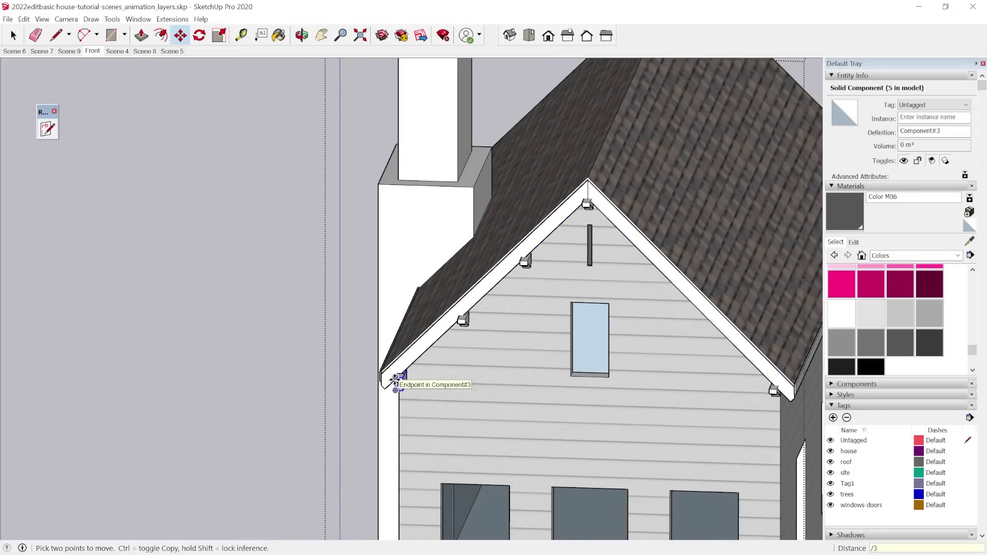
key("space")
left_click(451, 281)
Step: Copy the peak bracket 3.46 m down to the opposite eave and fill that slope with evenly spaced brackets at thirds
middle_click_drag(452, 282, 581, 298)
scroll(630, 112, "up", 2)
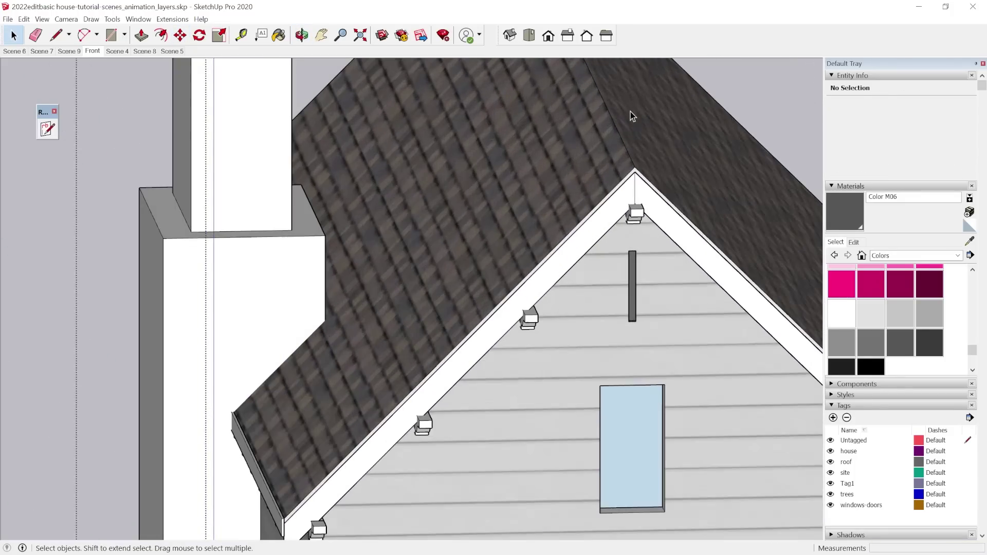
scroll(630, 112, "down", 3)
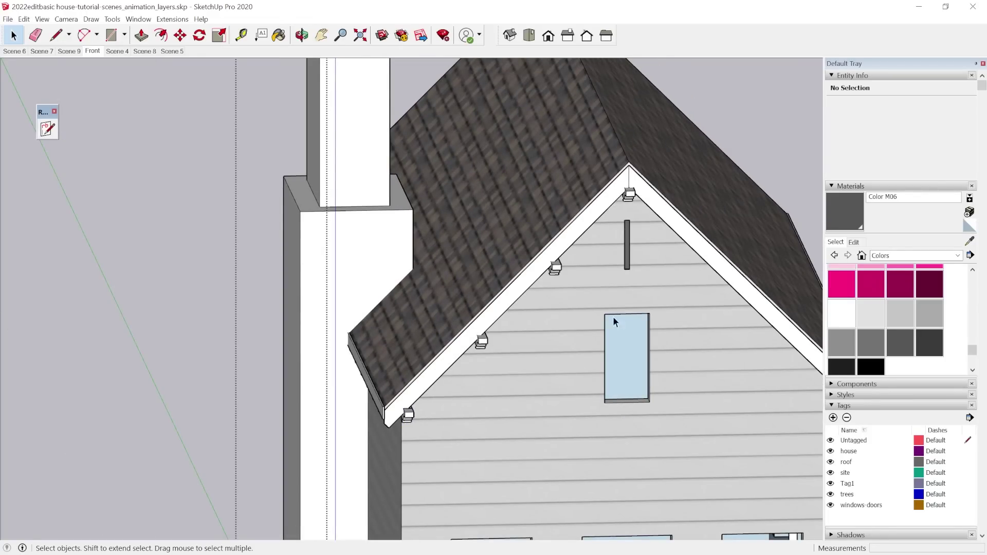
scroll(598, 205, "up", 1)
middle_click_drag(597, 204, 293, 138, "shift")
scroll(348, 112, "up", 3)
left_click(312, 144)
scroll(343, 138, "up", 1)
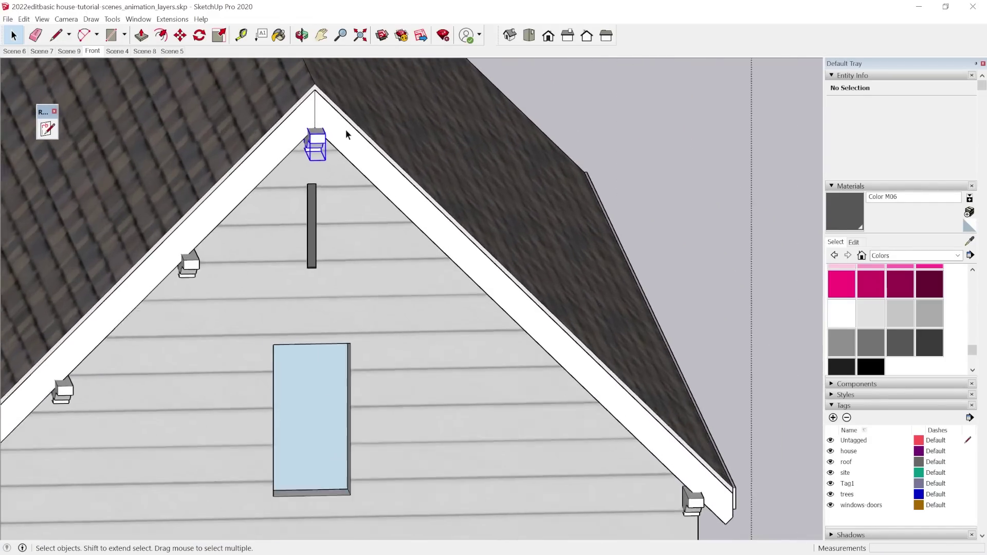
scroll(345, 133, "up", 3)
key("m")
scroll(284, 146, "down", 3)
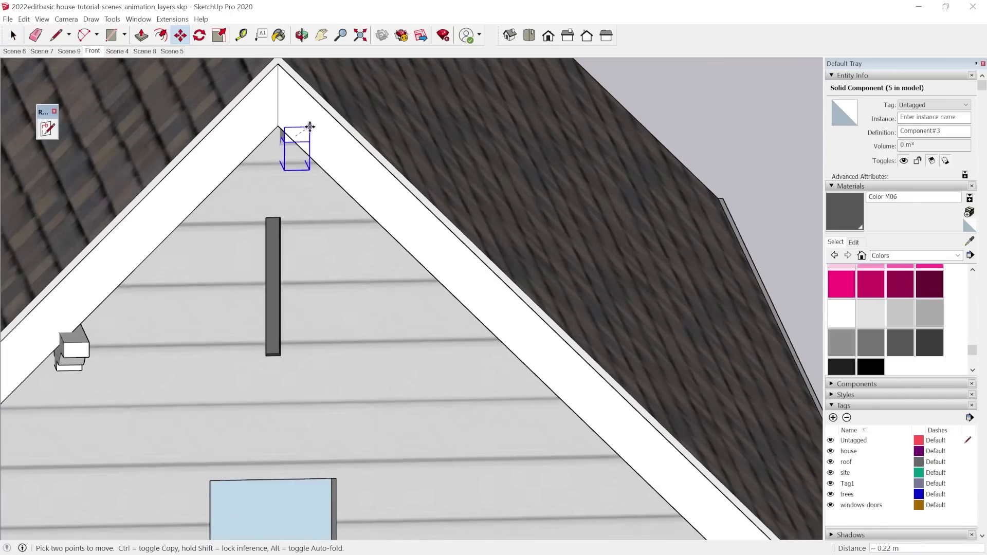
left_click(301, 131)
key("ctrl")
scroll(650, 478, "up", 3)
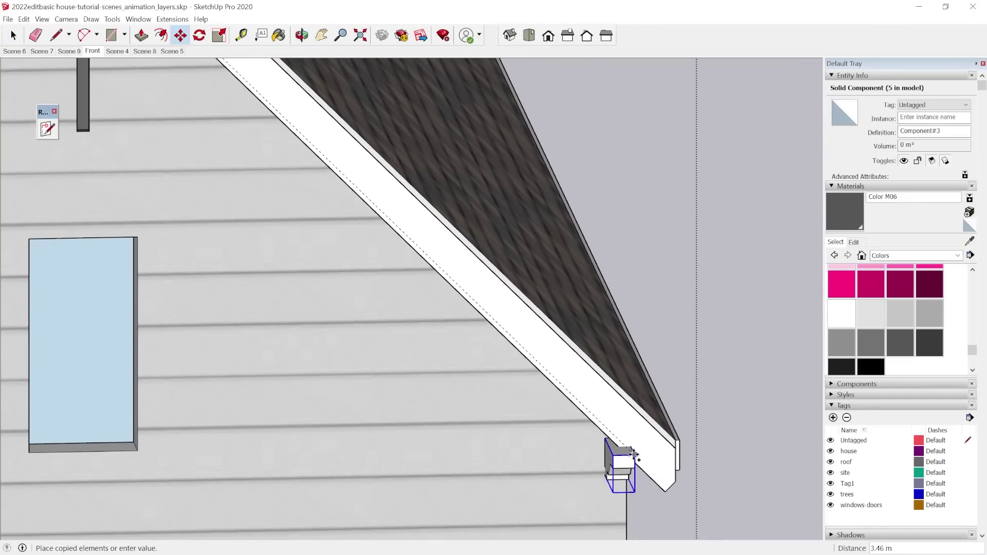
key("space")
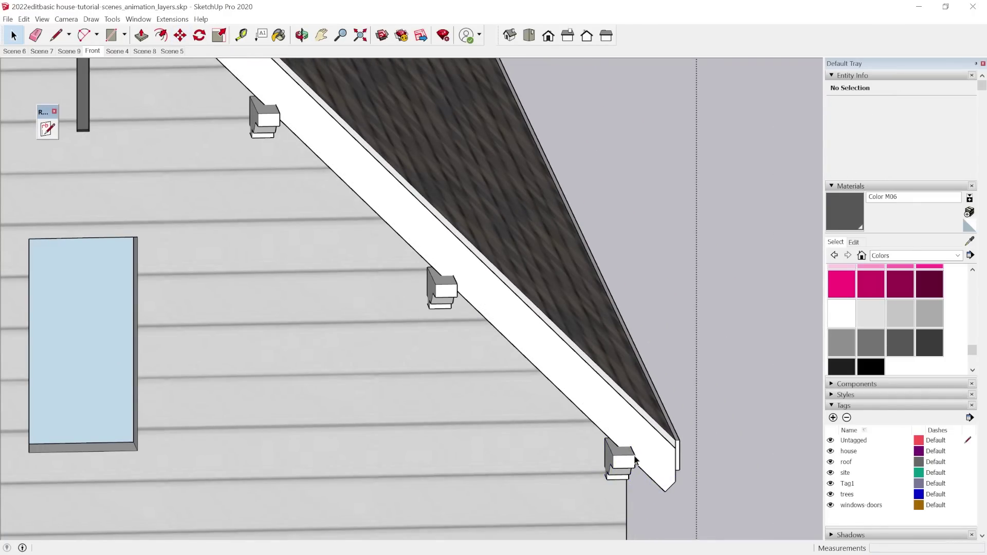
Step: Select all seven brackets along the front gable and combine them into one group
scroll(658, 236, "down", 6)
middle_click_drag(634, 271, 443, 350)
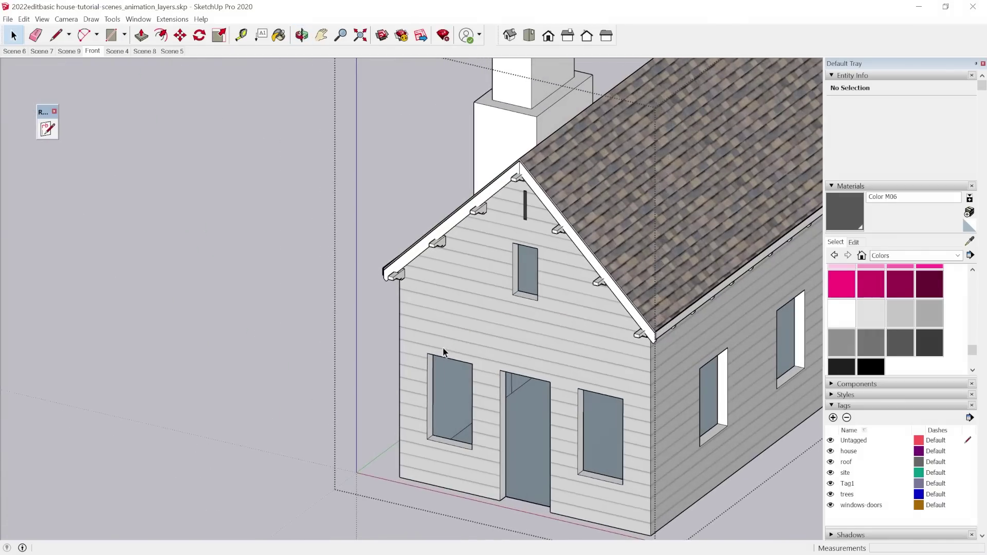
scroll(433, 239, "up", 3)
middle_click_drag(480, 270, 387, 304)
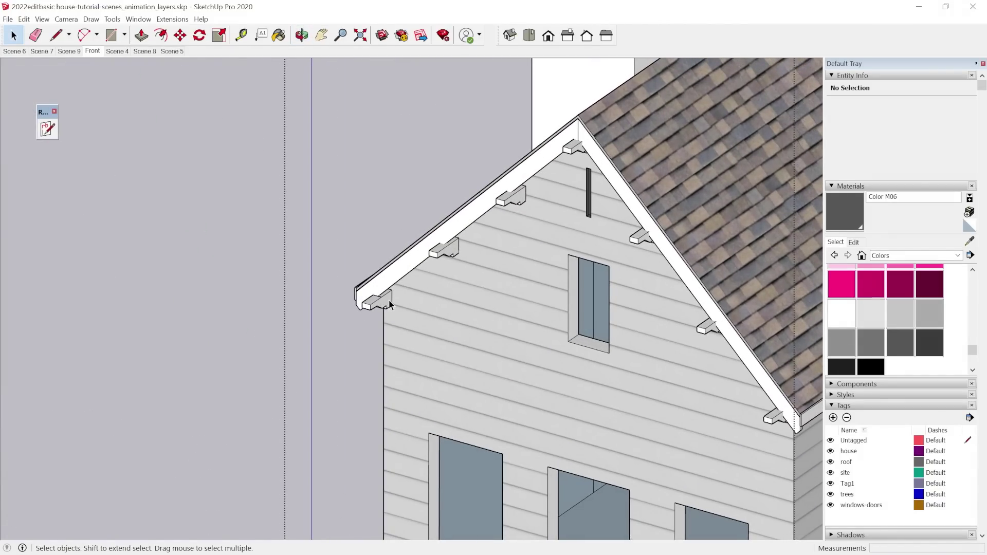
left_click(380, 304)
left_click(450, 243, "ctrl")
left_click(448, 252)
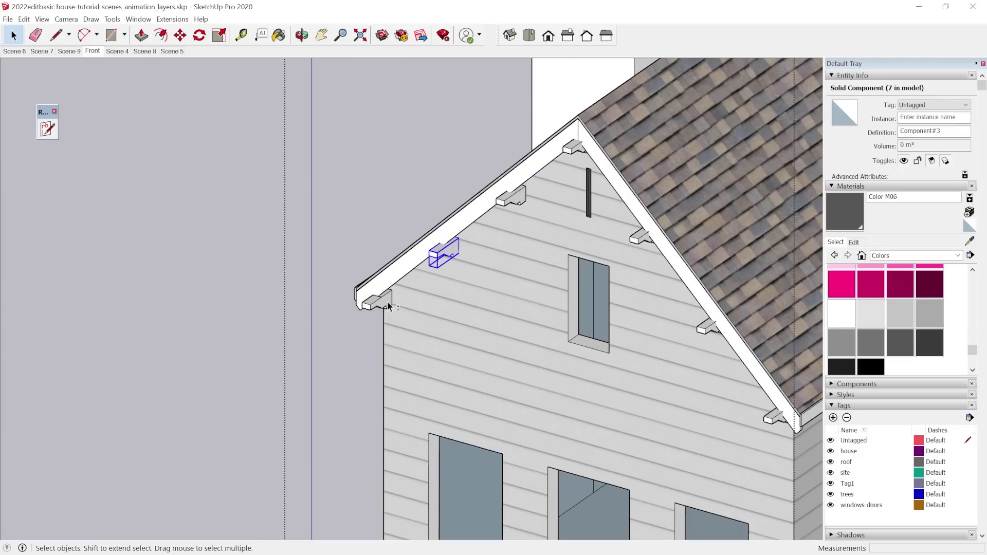
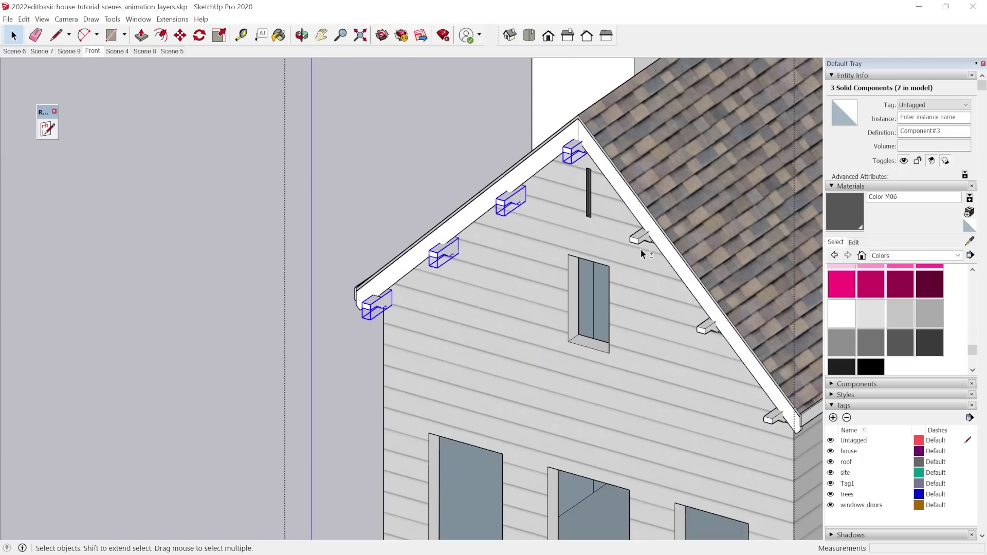
right_click(769, 423)
left_click(792, 275)
Step: Open the peak bracket inside the new group for editing and move its front face about 0.08 m toward the wall
middle_click_drag(792, 275, 301, 102)
scroll(299, 87, "up", 3)
scroll(255, 168, "up", 3)
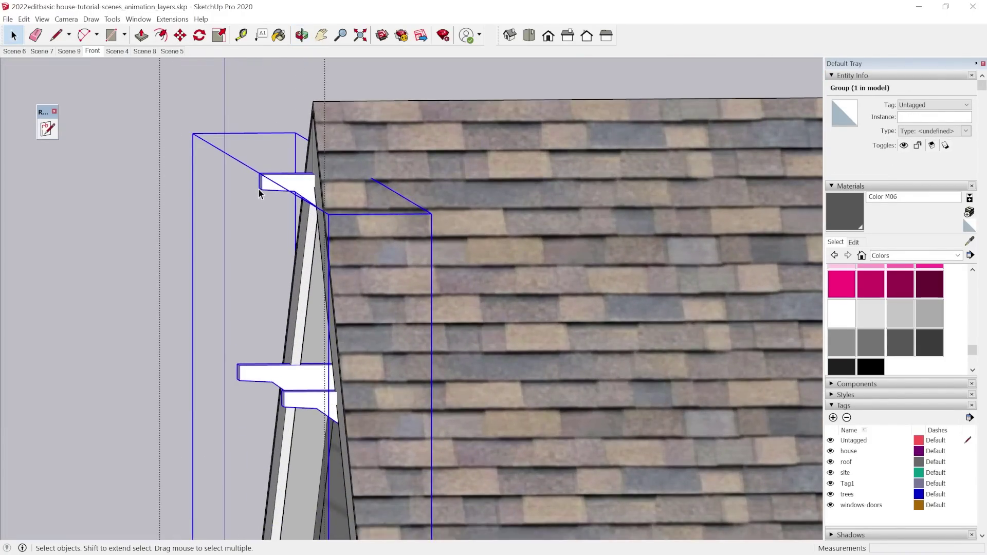
double_click(279, 178)
middle_click_drag(351, 236, 322, 166)
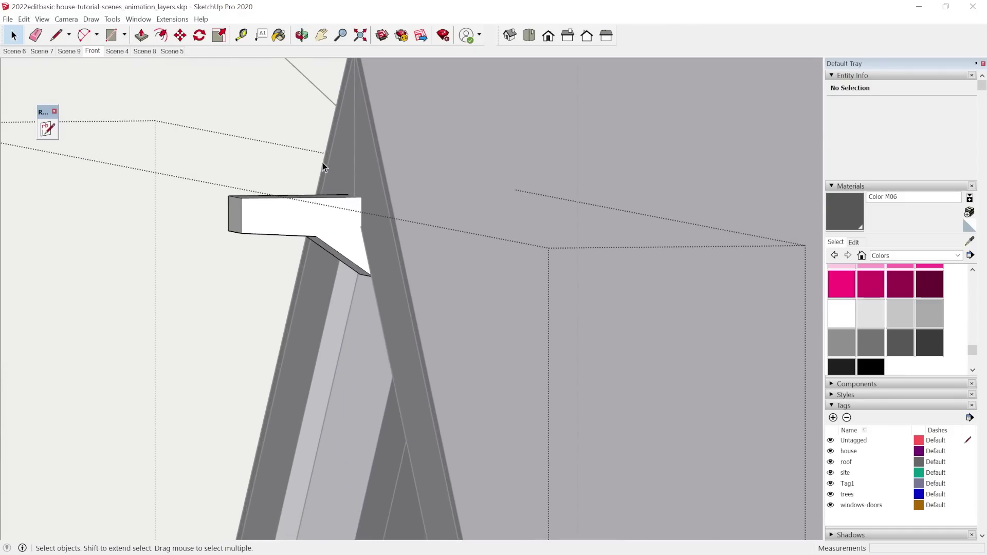
double_click(260, 217)
scroll(235, 215, "up", 2)
left_click(231, 214)
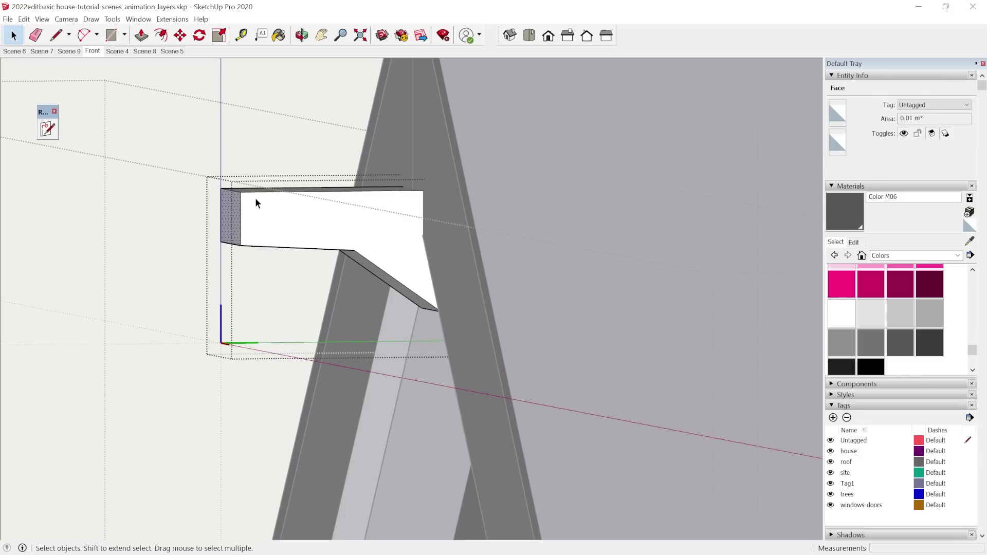
key("m")
left_click(242, 192)
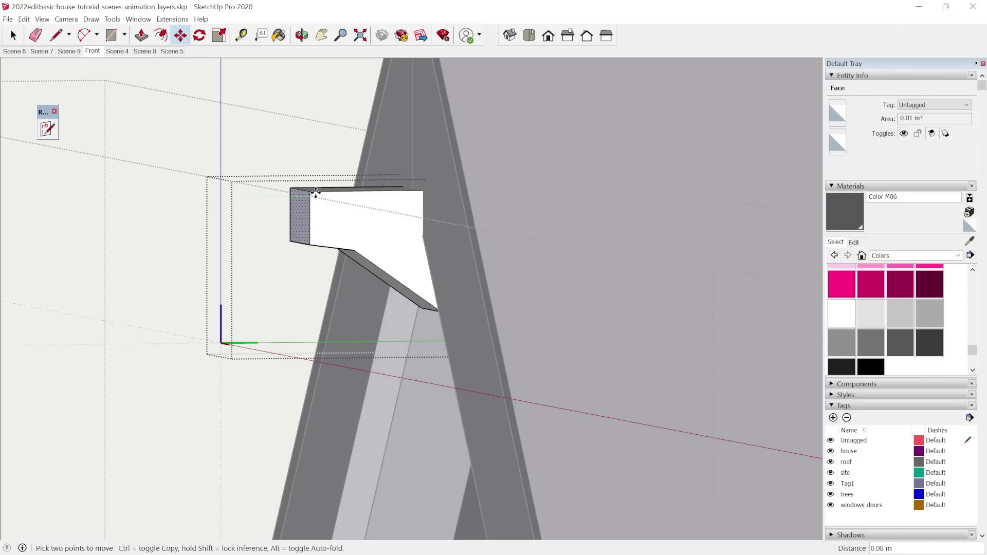
left_click(326, 206)
key("space")
key("s")
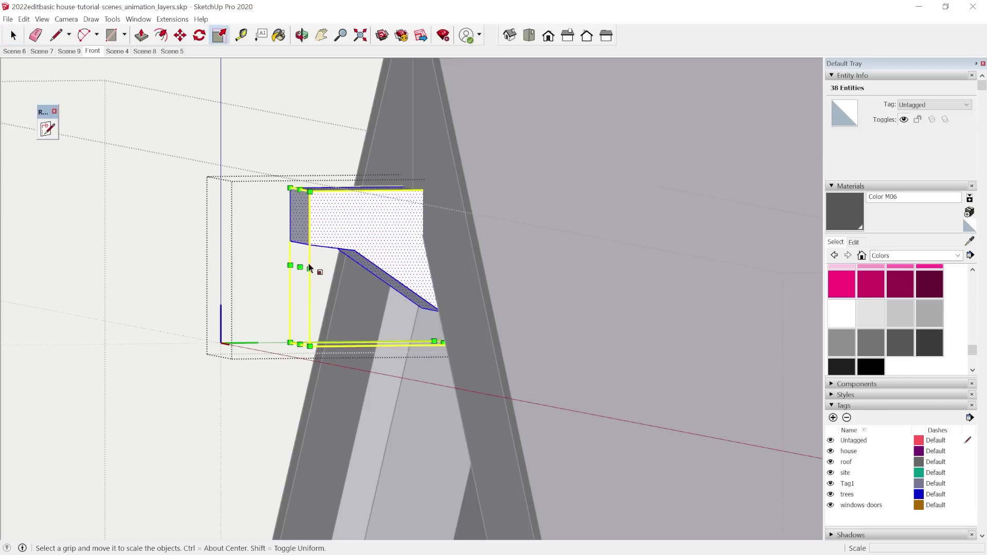
left_click(300, 267)
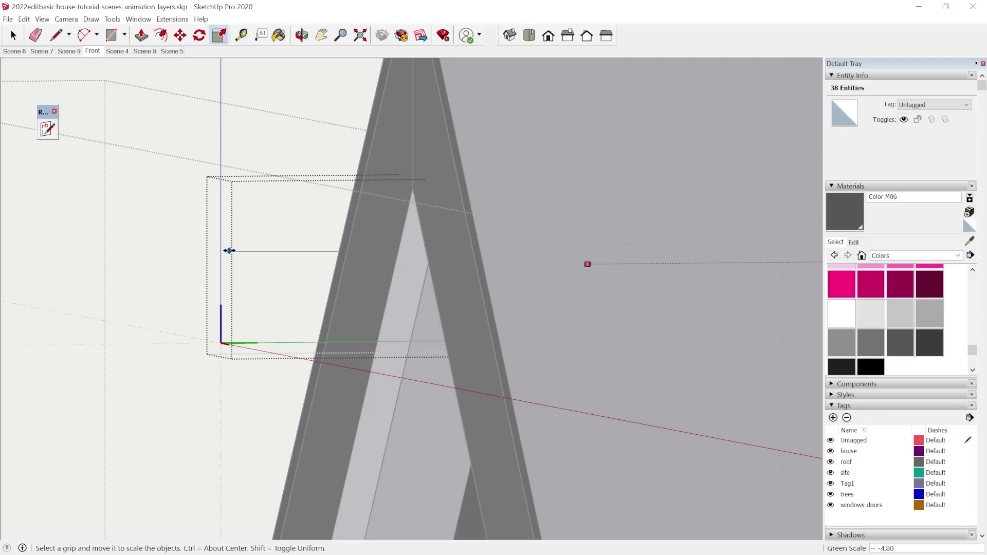
key("Escape")
left_click(299, 266)
key("Escape")
middle_click_drag(319, 260, 360, 227)
left_click(378, 236)
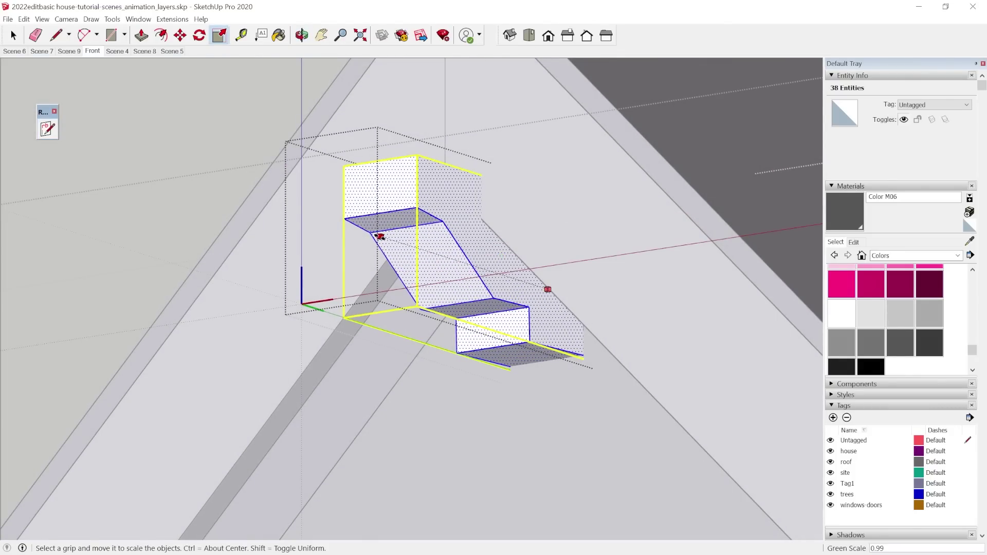
Step: Close the peak bracket and move the group of seven brackets from the front gable to the rear gable
scroll(354, 187, "down", 3)
scroll(349, 184, "down", 8)
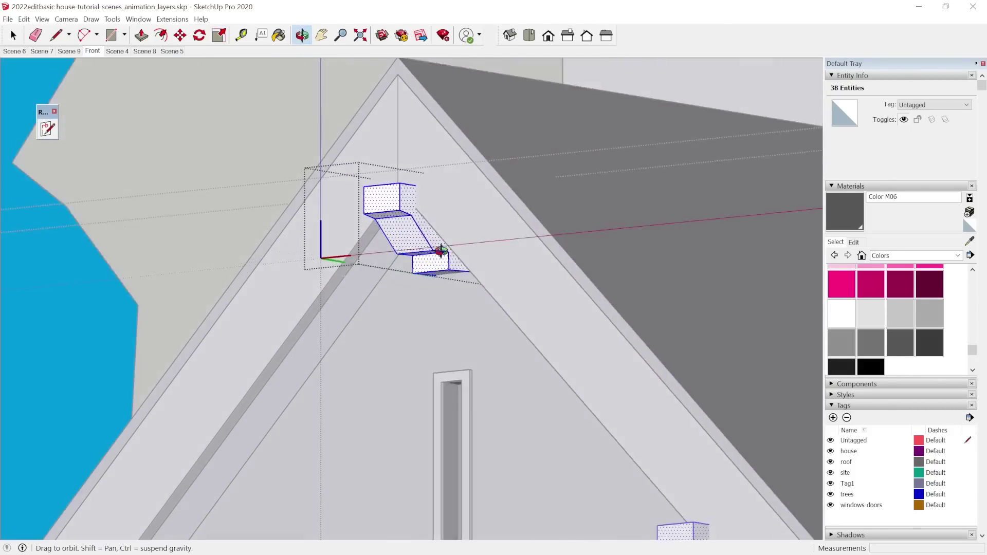
key("space")
middle_click_drag(341, 178, 179, 383)
left_click(185, 378)
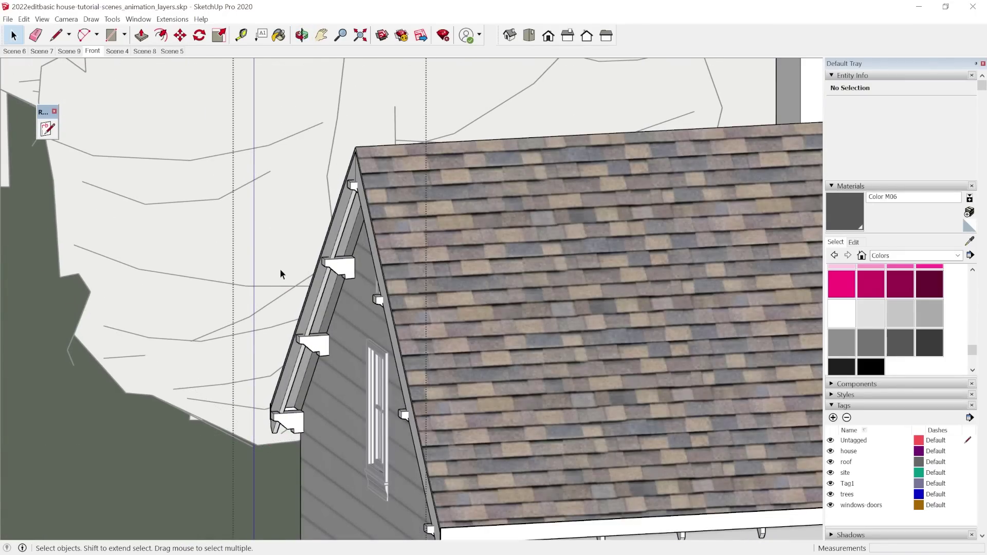
scroll(280, 268, "down", 3)
middle_click_drag(280, 268, 389, 355)
left_click(389, 323)
left_click(389, 325)
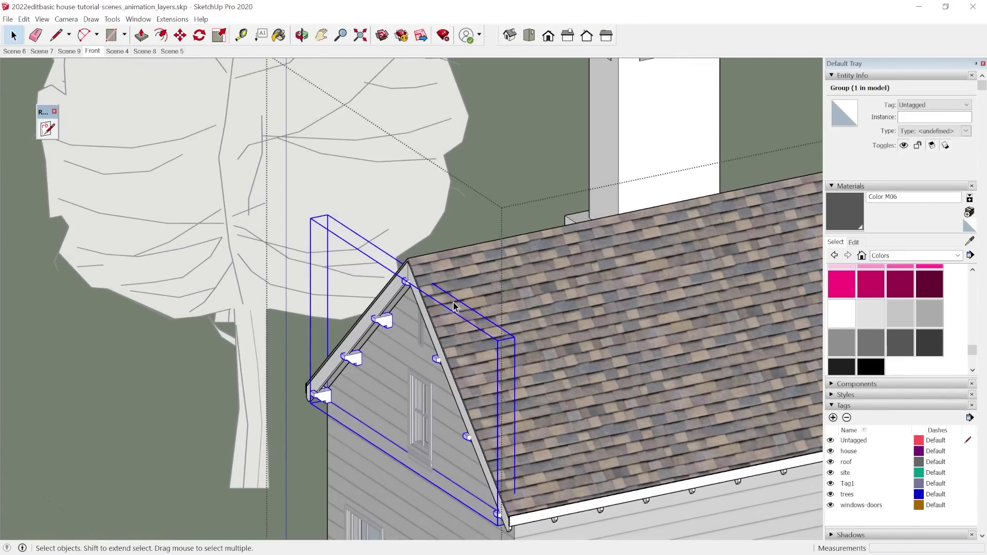
key("m")
scroll(329, 370, "up", 10)
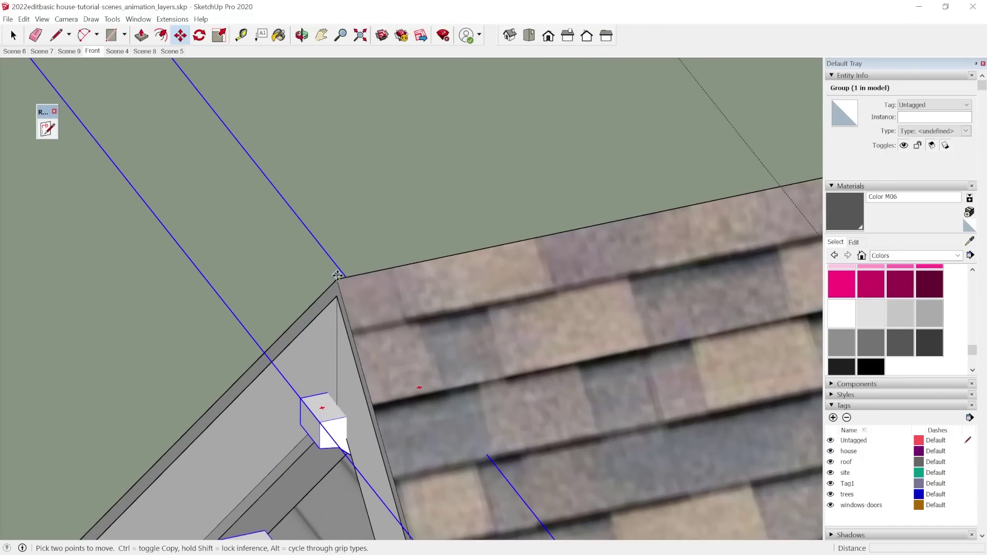
left_click(336, 406)
scroll(77, 288, "down", 8)
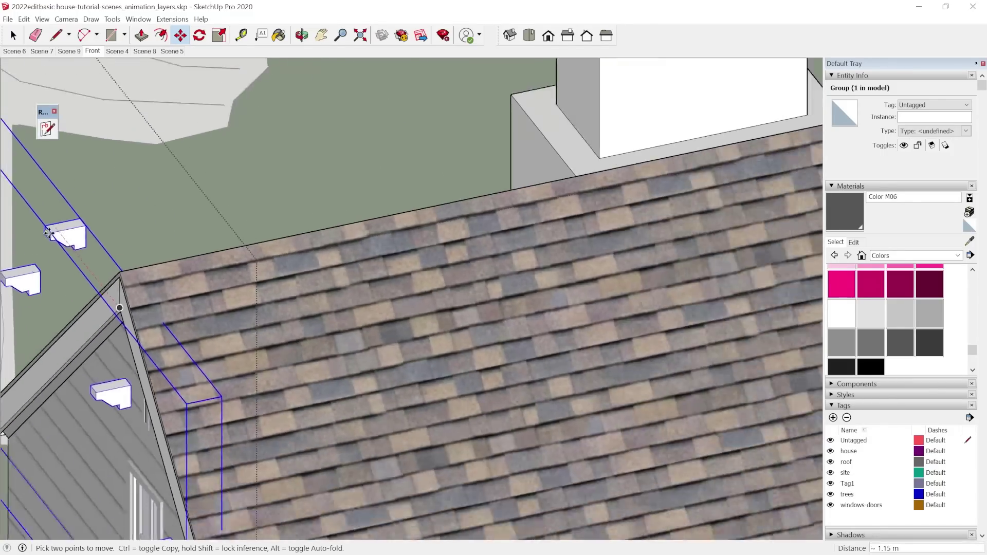
middle_click_drag(420, 270, 637, 247)
scroll(483, 152, "up", 8)
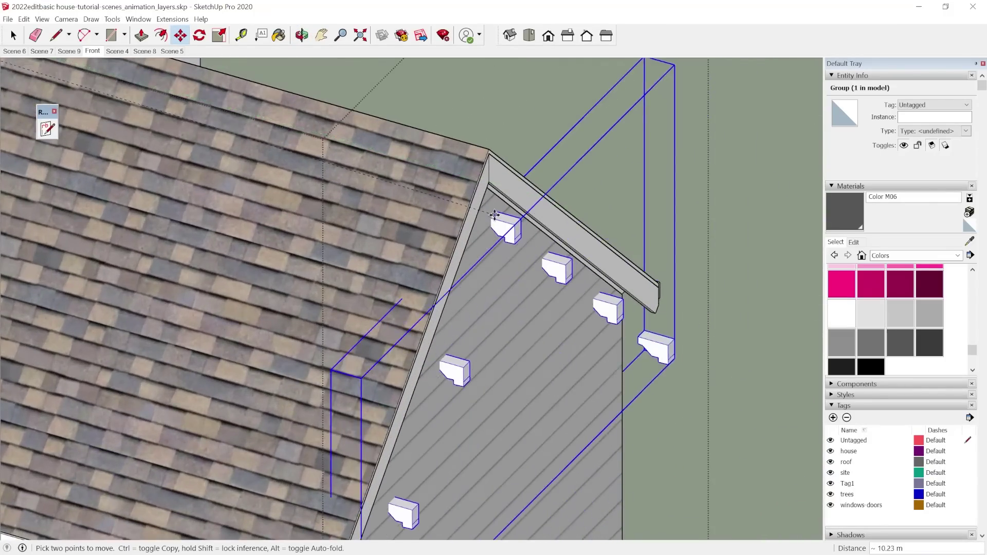
Step: Rotate the bracket group 180° about the vertical axis at the rear gable
key("s")
scroll(531, 371, "down", 3)
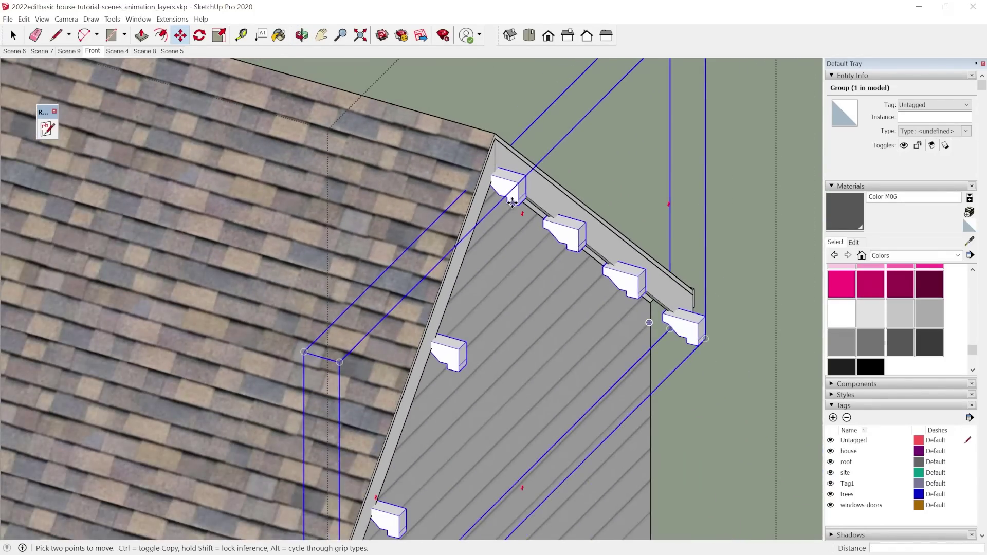
scroll(527, 352, "down", 5)
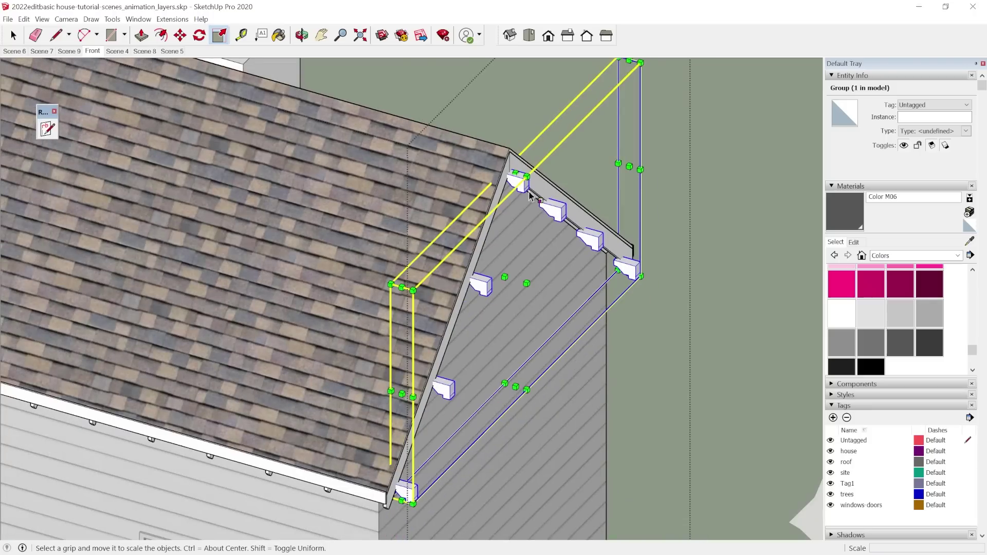
key("q")
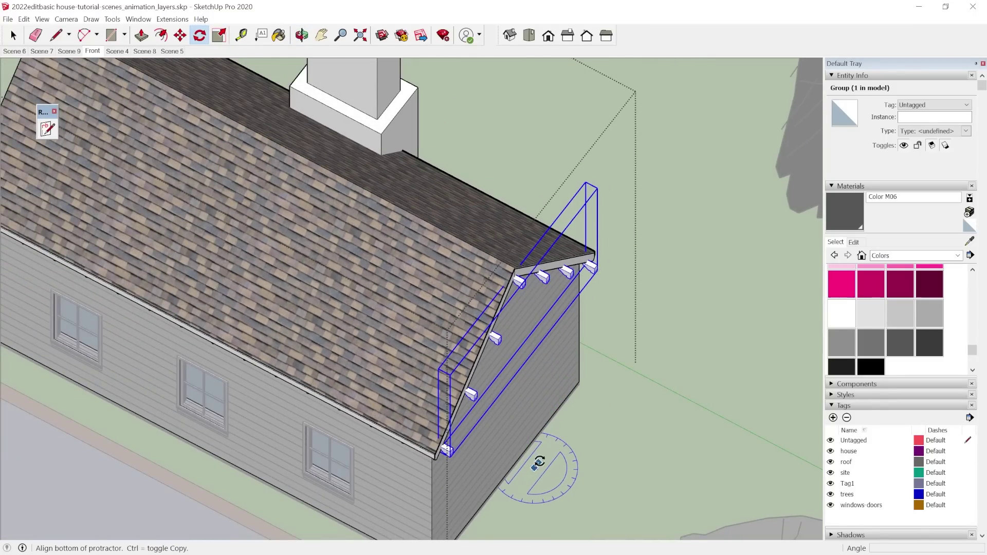
left_click(583, 406)
type("1")
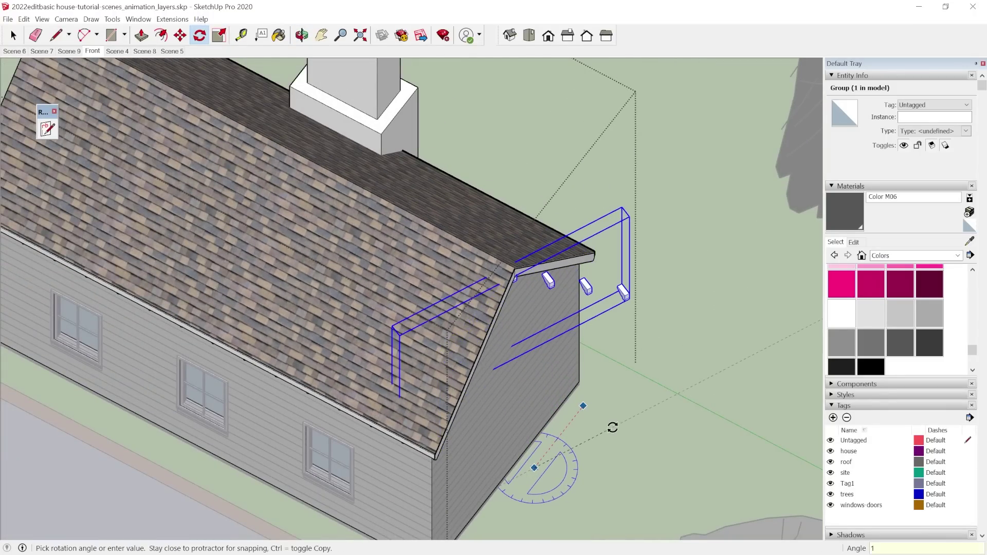
type("80")
key("Return")
Step: Move the rotated bracket group by the peak bracket's upper corner to sit beneath the rear gable's apex
scroll(565, 247, "up", 10)
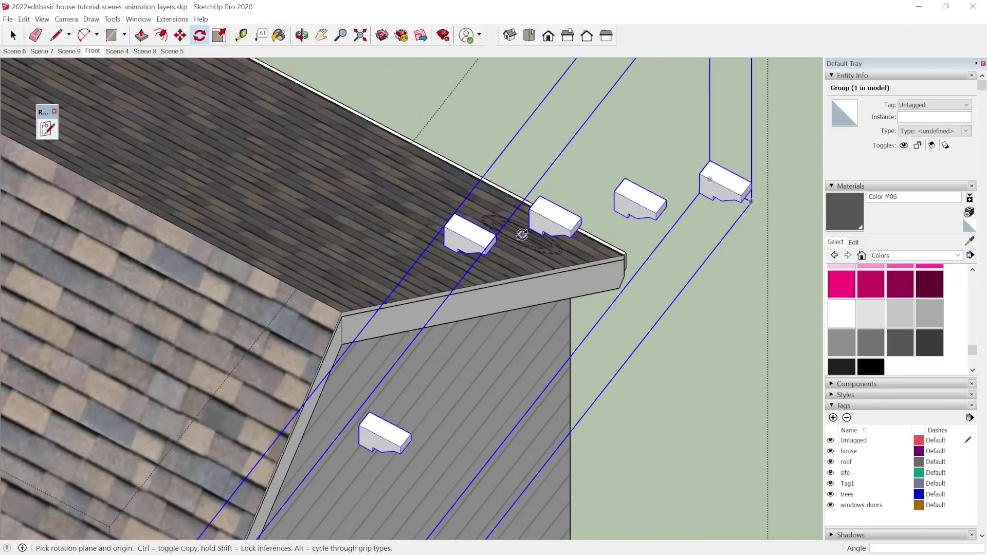
key("m")
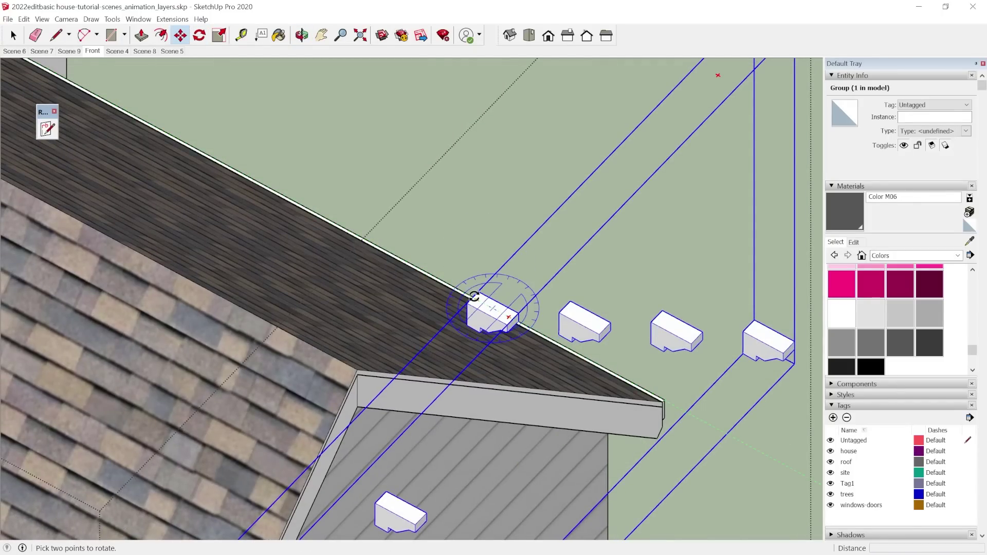
scroll(468, 319, "up", 3)
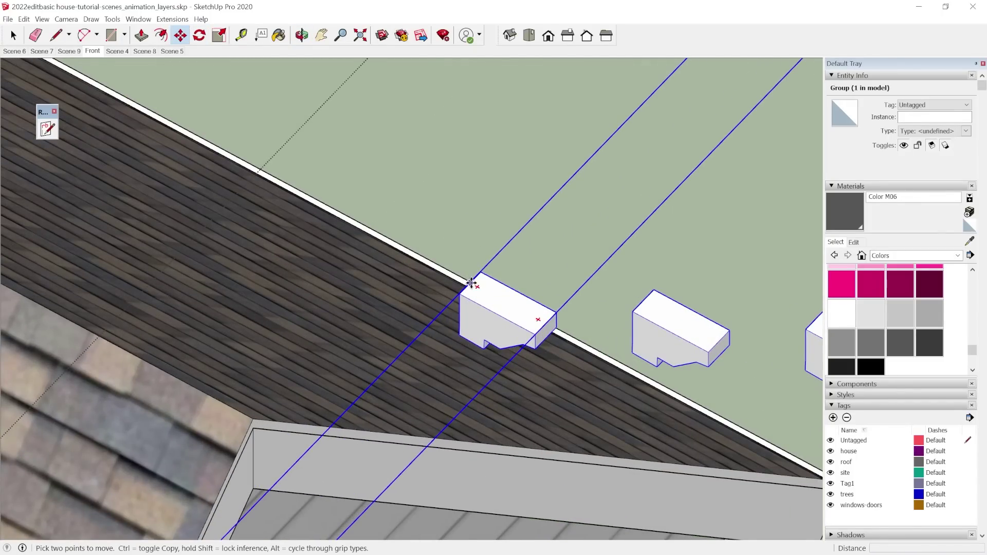
left_click(472, 283)
left_click(255, 486)
scroll(424, 190, "down", 4)
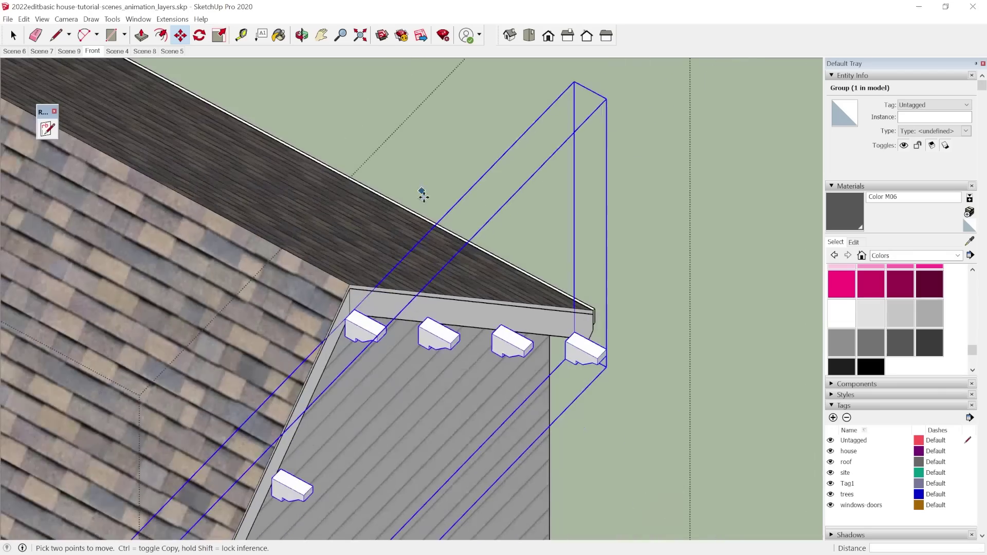
Step: Move the bracket group about 0.20 m toward the rear wall beneath the overhanging rafters and clear the selection
scroll(423, 197, "down", 3)
middle_click_drag(403, 407, 372, 306)
scroll(289, 395, "up", 6)
middle_click_drag(289, 395, 412, 275)
scroll(476, 189, "down", 7)
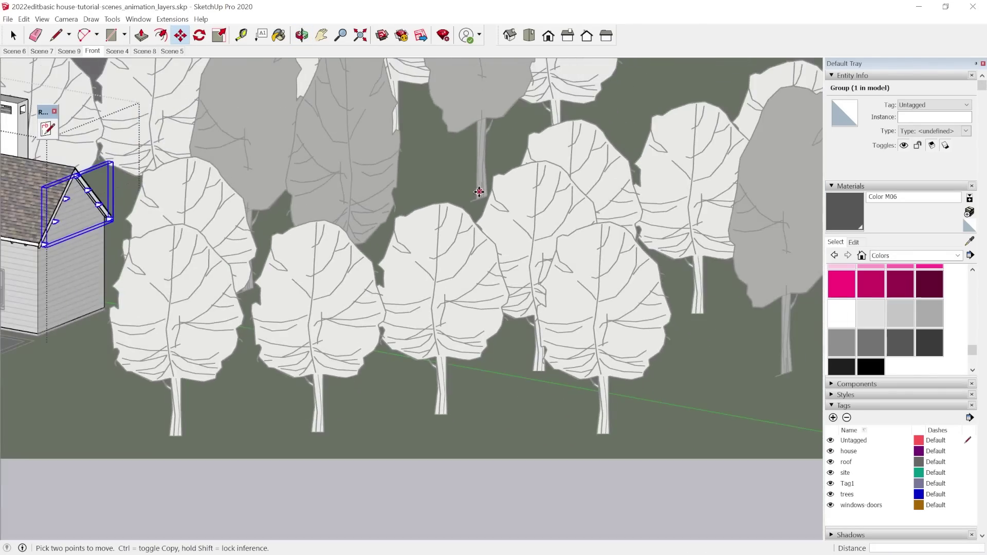
scroll(478, 192, "down", 3)
scroll(308, 242, "up", 10)
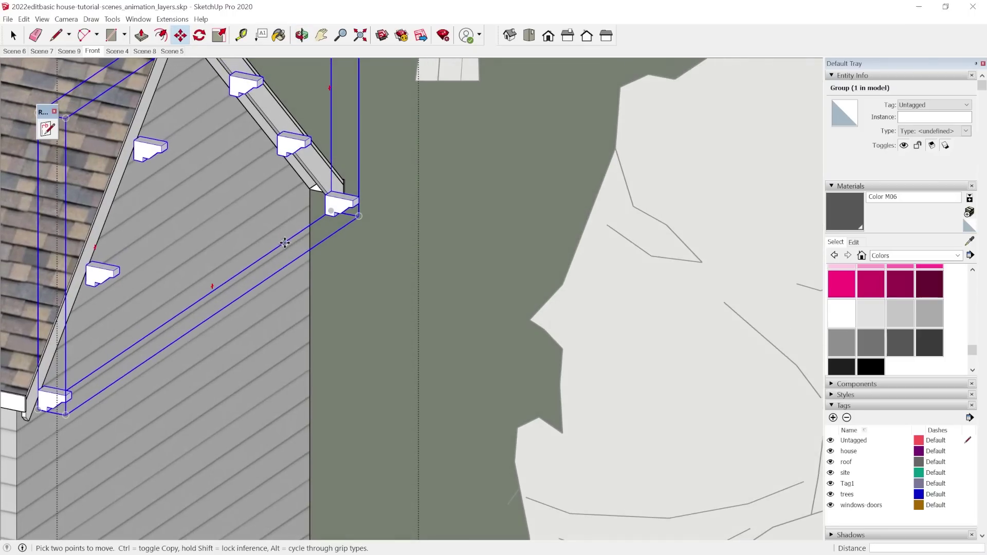
scroll(329, 216, "up", 6)
left_click(334, 250)
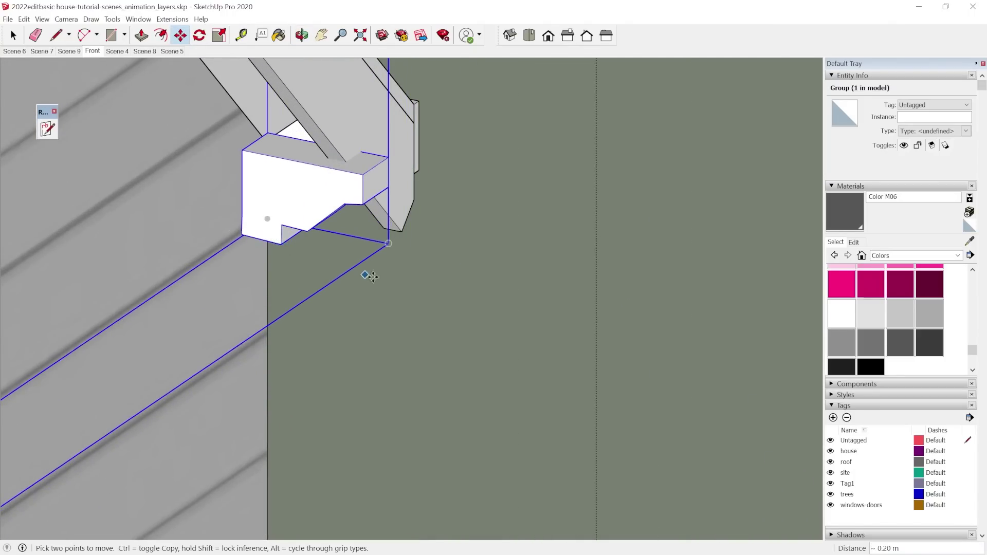
scroll(418, 275, "down", 4)
key("space")
left_click(431, 205)
Step: Examine how the brackets sit beneath the rafters along both slopes of the rear gable
scroll(432, 205, "down", 5)
middle_click_drag(174, 288, 215, 277)
scroll(383, 154, "up", 7)
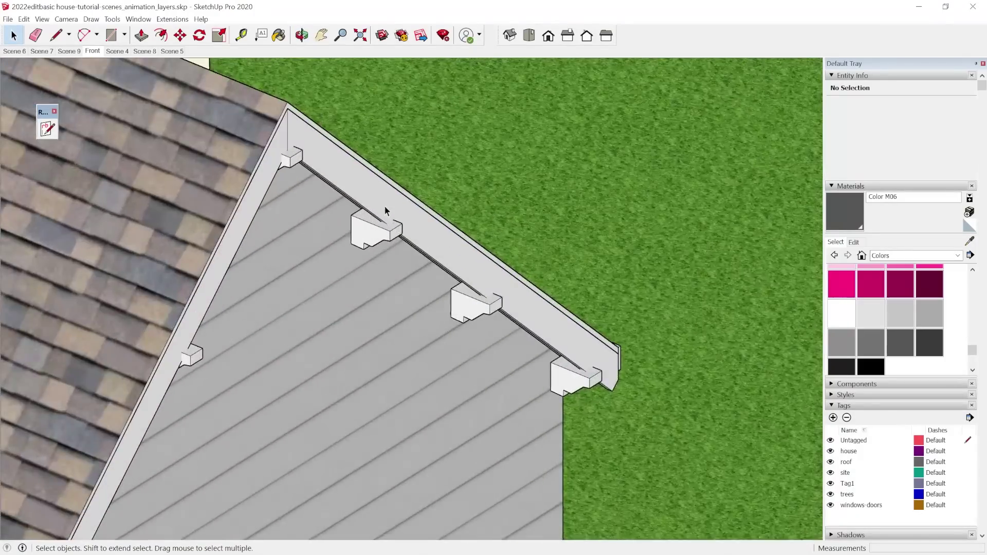
scroll(491, 192, "down", 5)
scroll(492, 195, "down", 5)
middle_click_drag(491, 194, 496, 291)
middle_click_drag(328, 234, 351, 299)
middle_click_drag(802, 334, 585, 328, "shift")
scroll(586, 328, "up", 3)
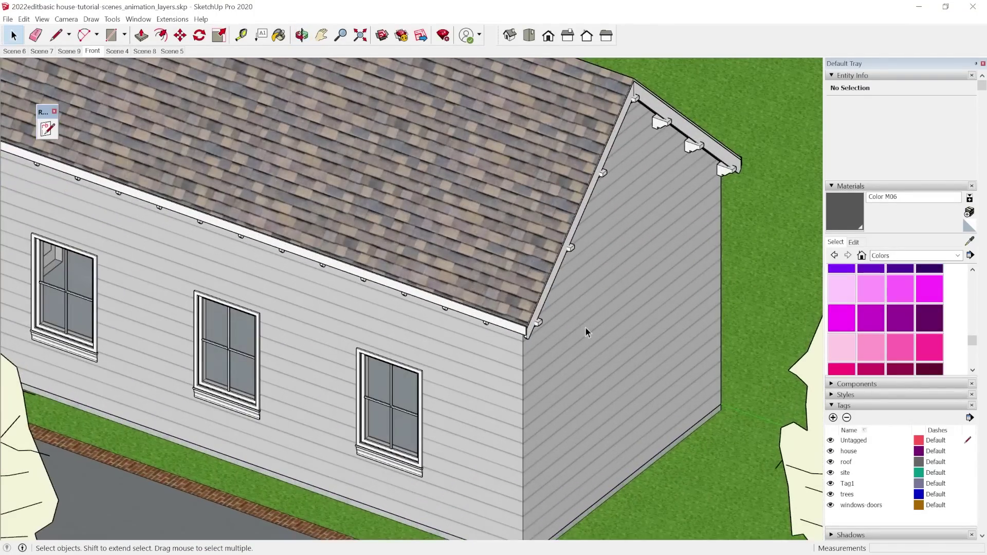
Step: Open the house group for editing
left_click(542, 322)
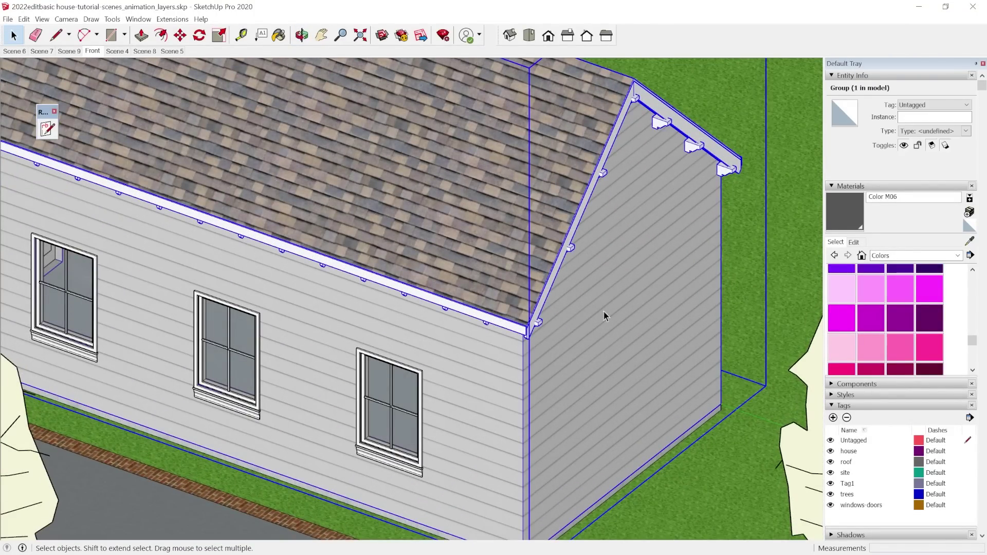
scroll(604, 311, "down", 4)
double_click(554, 254)
Step: Try to move the eight selected roof entities beyond the front gable and undo the move
middle_click_drag(398, 306, 499, 313)
scroll(282, 293, "down", 3)
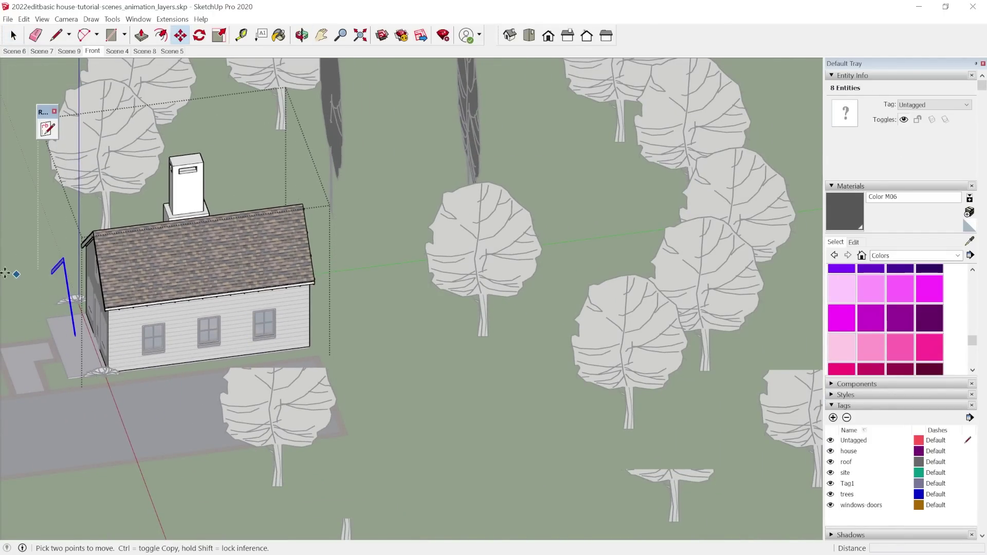
scroll(56, 262, "up", 8)
scroll(231, 229, "down", 3)
scroll(232, 230, "up", 1)
key("ctrl+z")
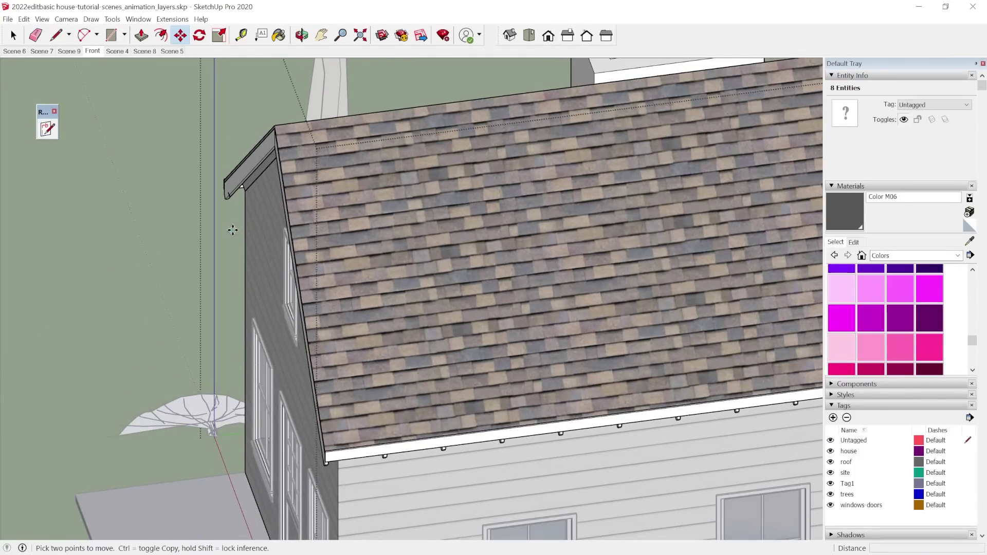
Step: Copy the rear gable's bracket group along the ridge direction to just beyond the front gable
scroll(232, 230, "down", 3)
middle_click_drag(565, 321, 242, 320)
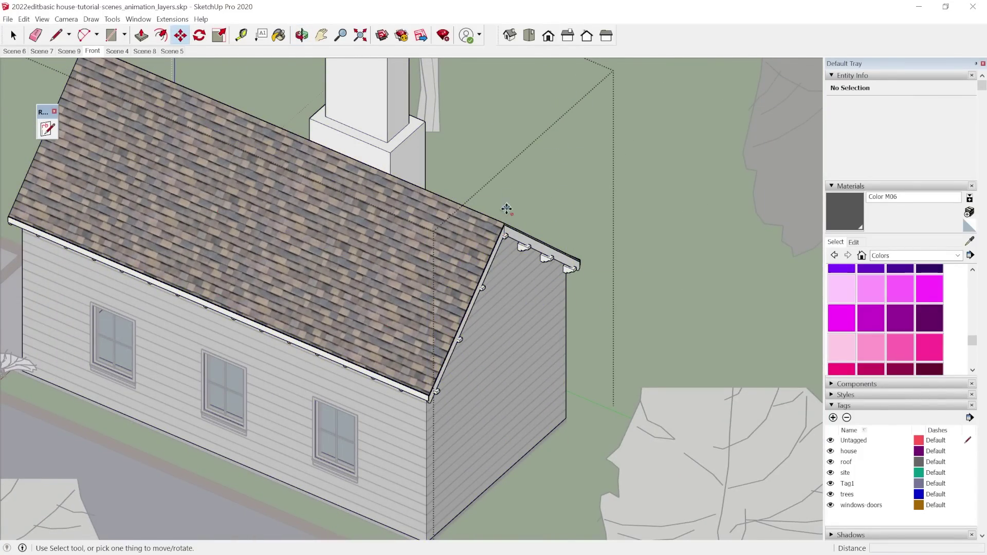
key("space")
key("m")
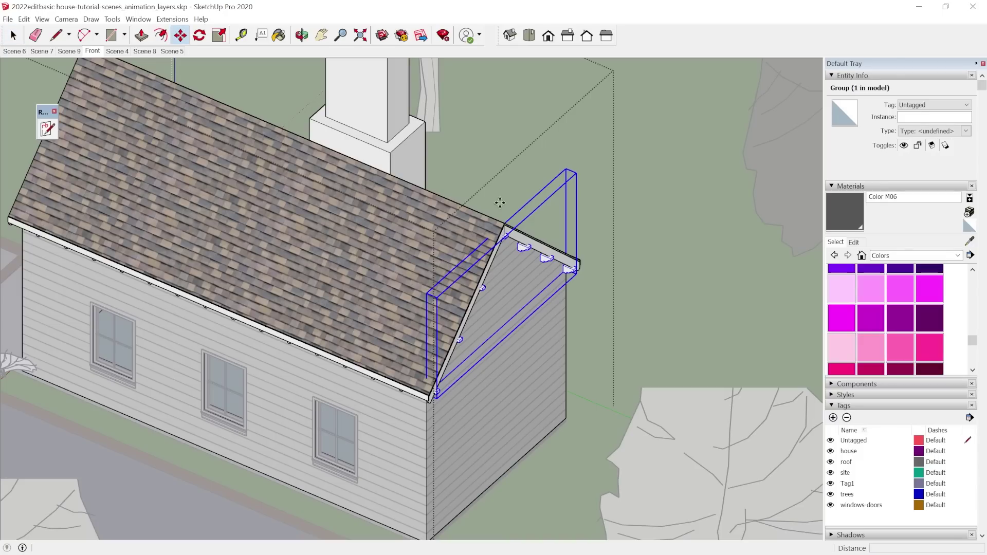
left_click(505, 222)
key("ctrl")
scroll(505, 222, "down", 5)
scroll(276, 169, "up", 2)
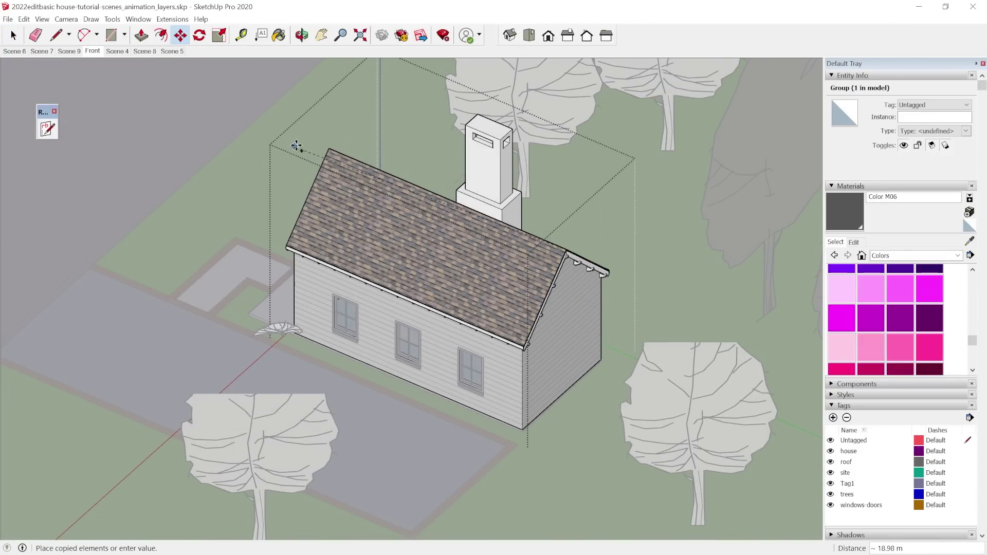
key("space")
Step: Rotate the copied bracket group 180° about the vertical axis so it faces away from the front wall
middle_click_drag(265, 265, 489, 205)
scroll(309, 213, "up", 5)
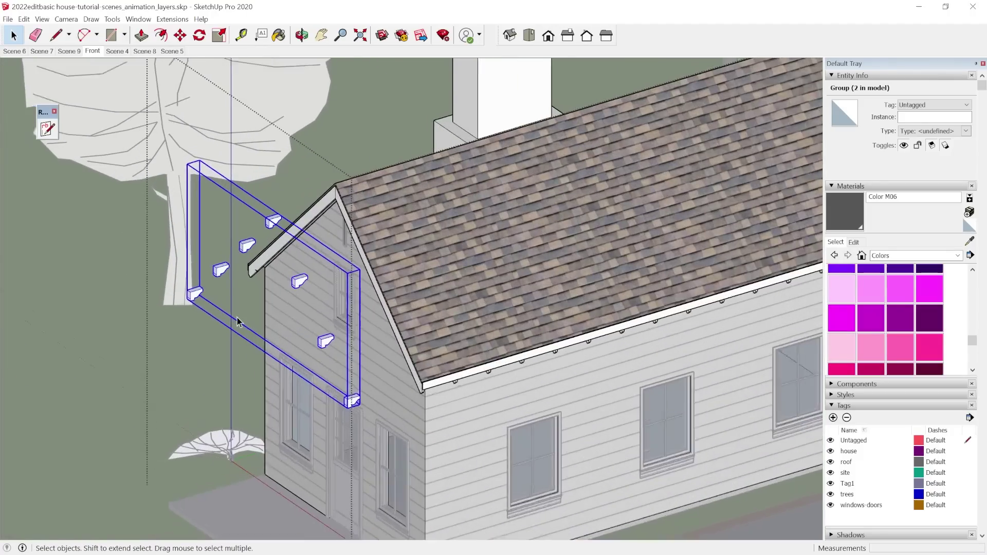
key("s")
middle_click_drag(296, 218, 278, 396)
key("q")
scroll(277, 208, "down", 3)
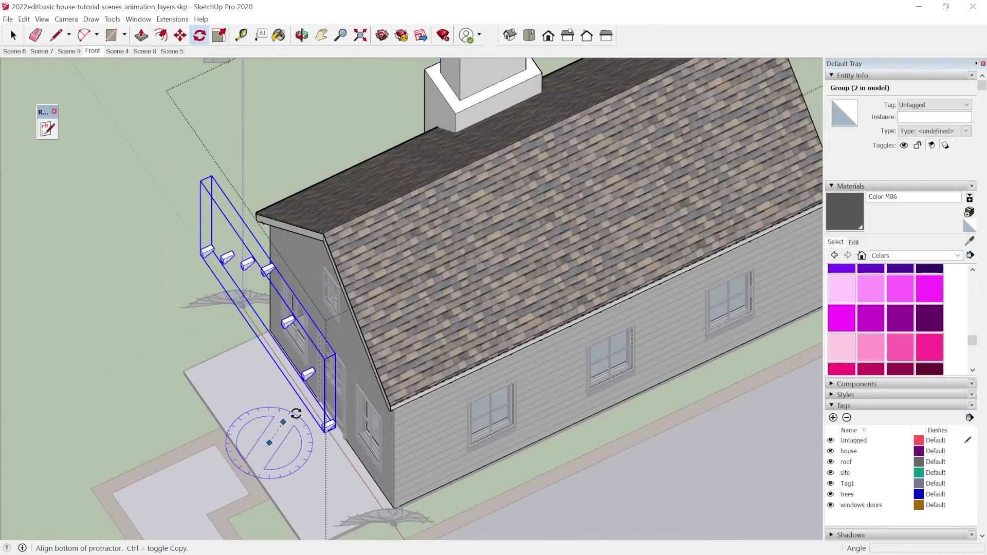
left_click(327, 429)
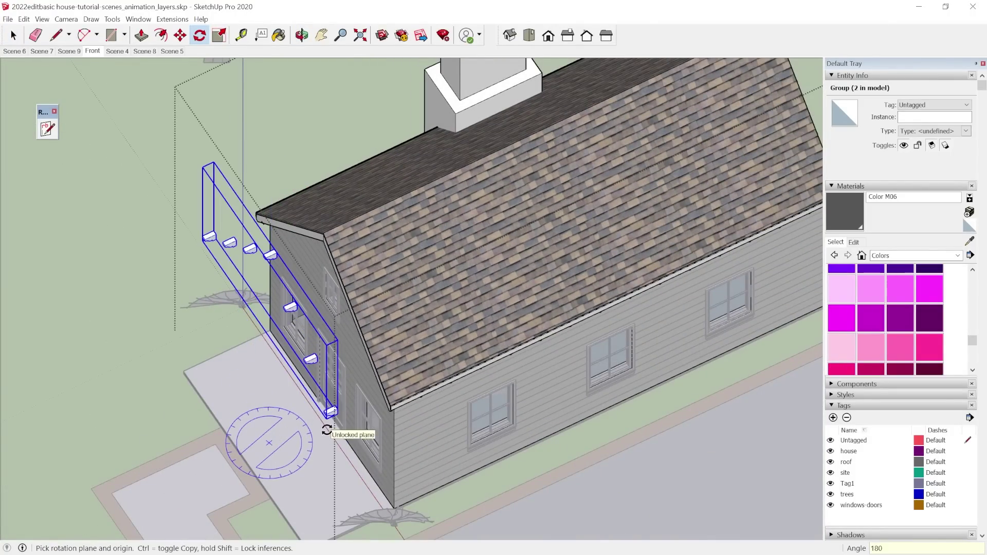
Step: Move the rotated bracket group so its peak bracket's upper corner meets the underside of the front gable trim at the ridge
scroll(258, 201, "up", 8)
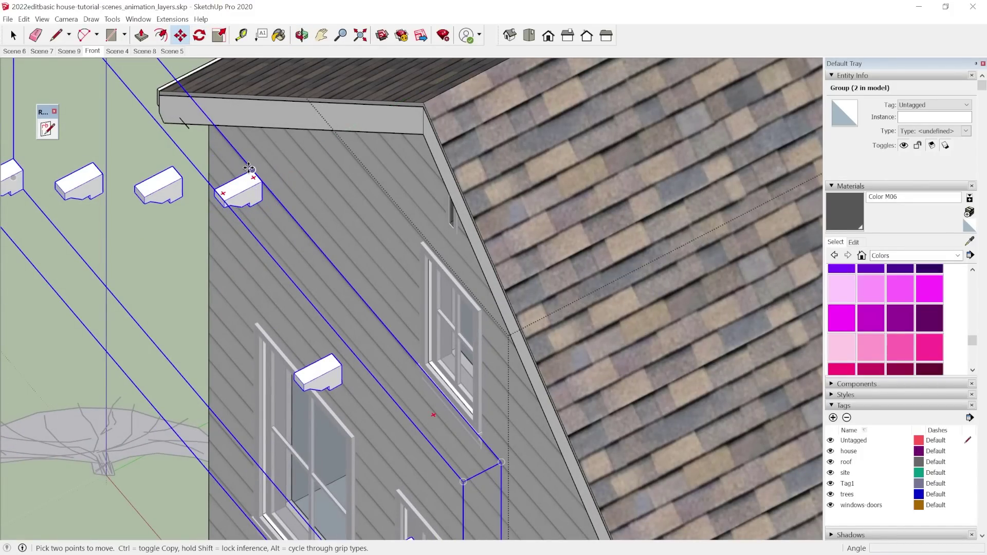
scroll(261, 174, "up", 3)
middle_click_drag(261, 174, 286, 148)
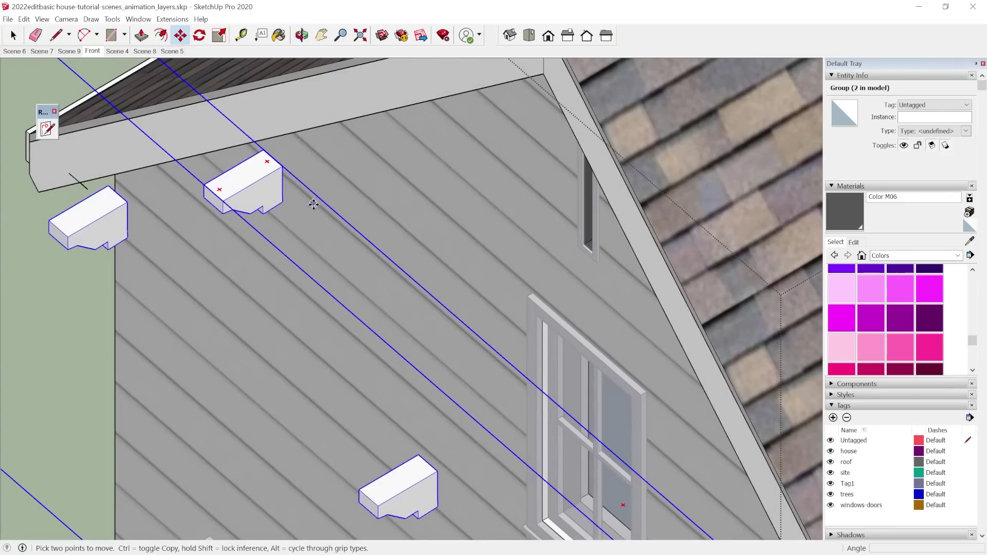
scroll(313, 205, "down", 3)
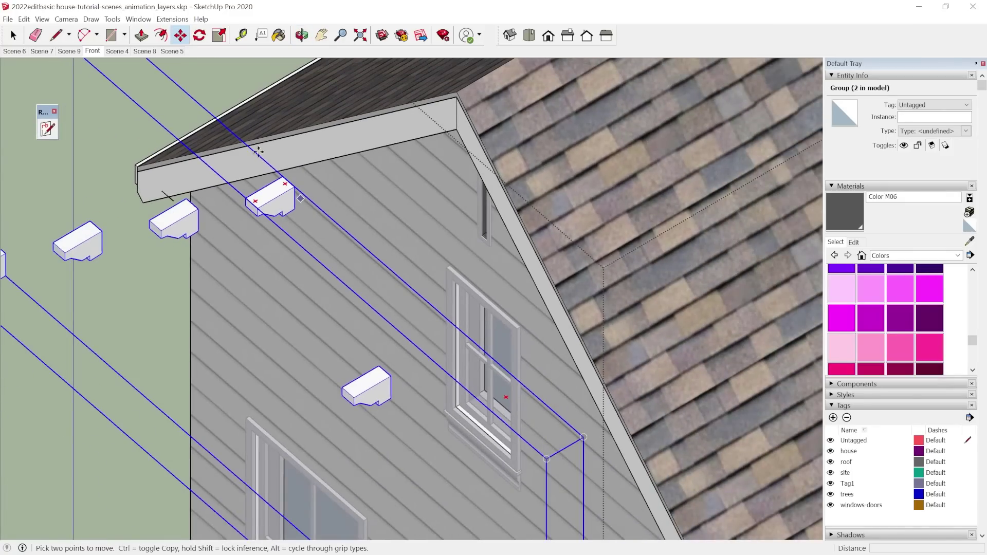
scroll(287, 179, "up", 2)
left_click(287, 185)
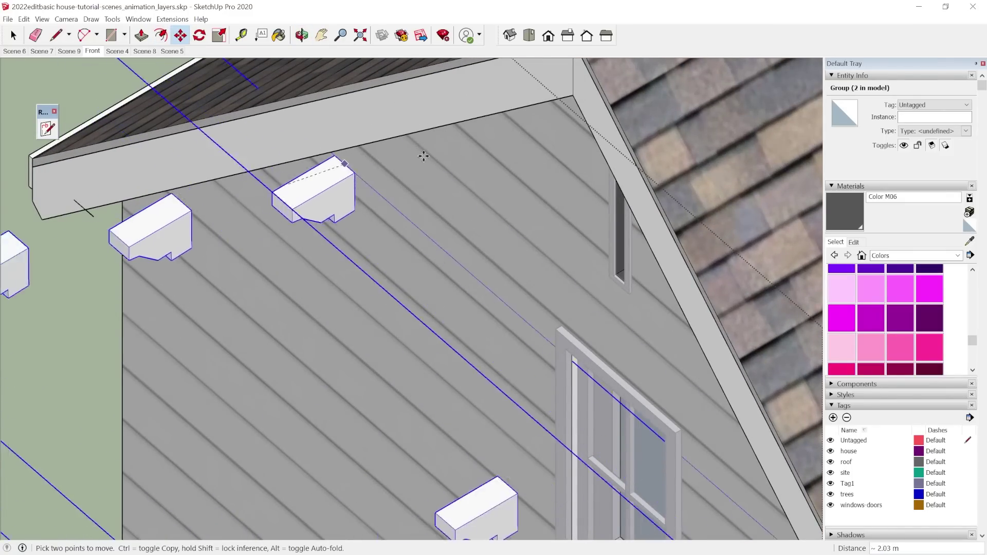
left_click(571, 97)
Step: Move the bracket group about 0.20 m inward along the green axis against the front wall and finish editing the house group
scroll(573, 103, "down", 3)
middle_click_drag(603, 355, 532, 206)
scroll(344, 269, "up", 5)
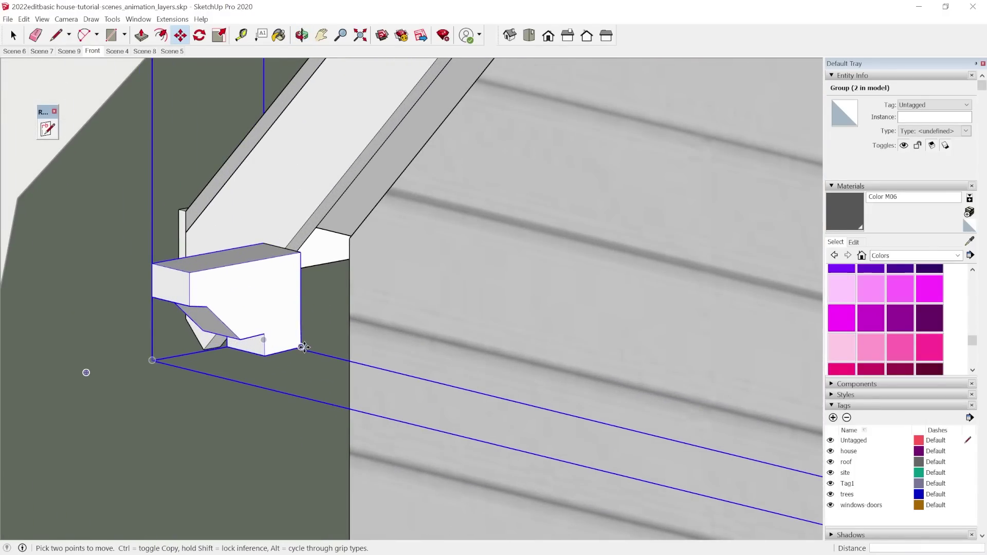
left_click(303, 347)
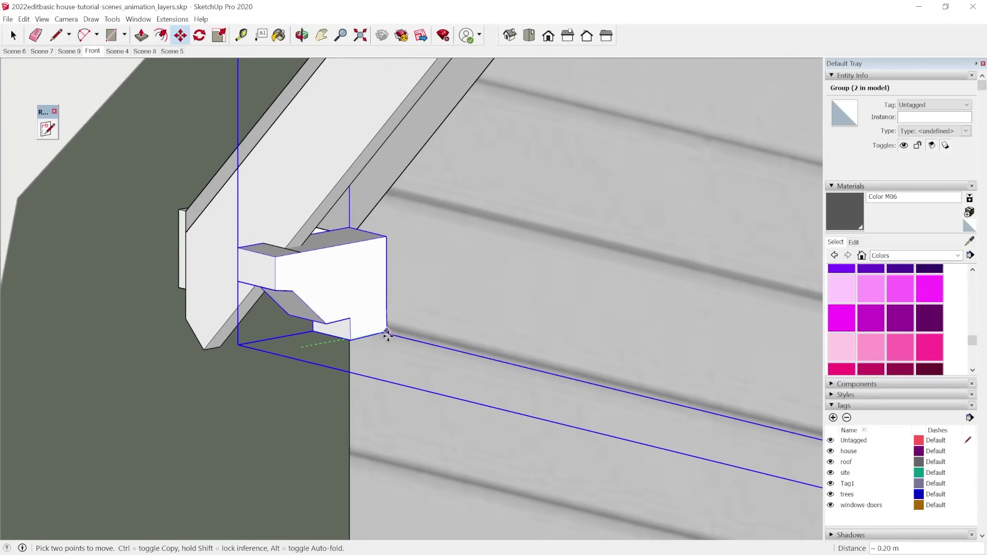
scroll(230, 394, "down", 3)
key("space")
left_click(219, 241)
Step: Switch to Scene 9 and rename that scene Final
scroll(219, 240, "down", 5)
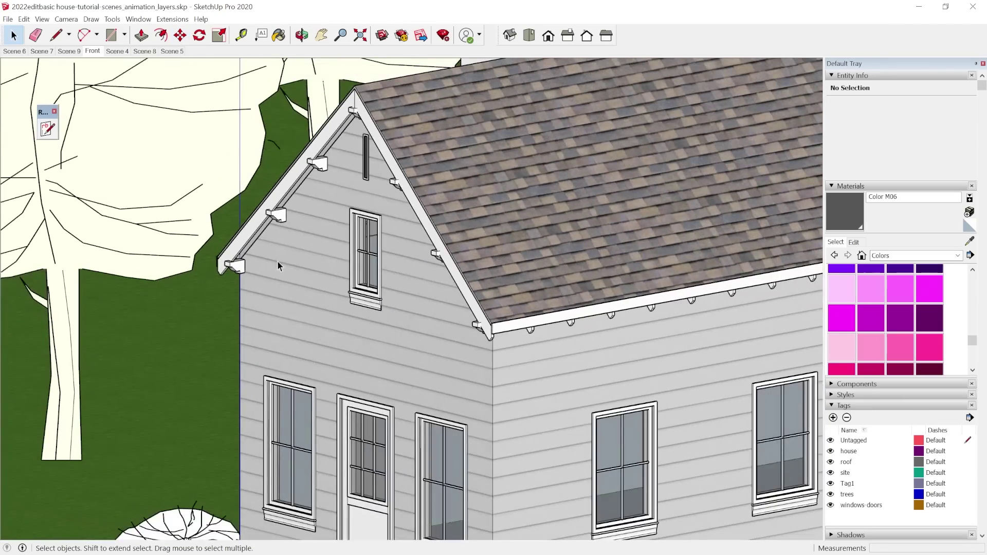
middle_click_drag(277, 260, 507, 212)
scroll(408, 261, "down", 2)
middle_click_drag(680, 345, 558, 358)
scroll(332, 257, "down", 6)
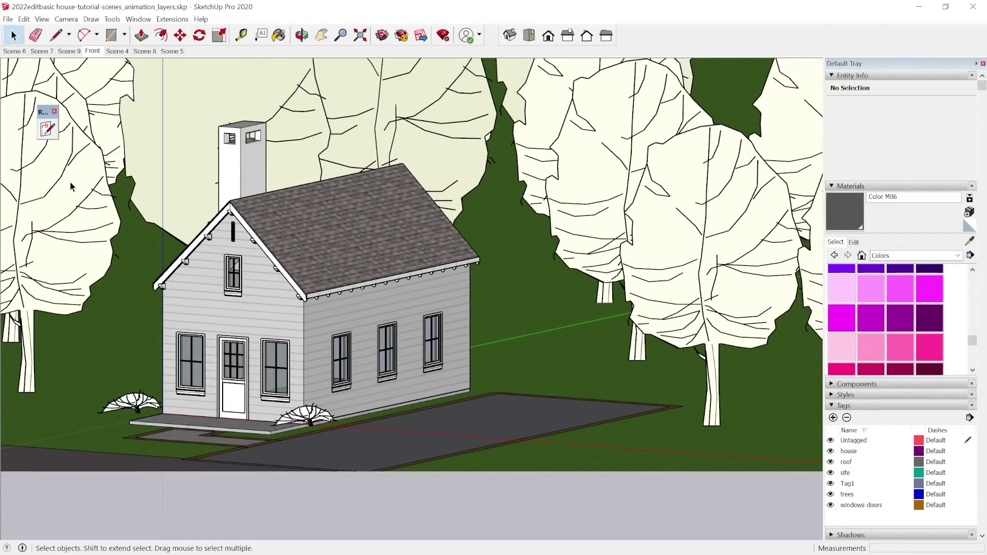
left_click(67, 52)
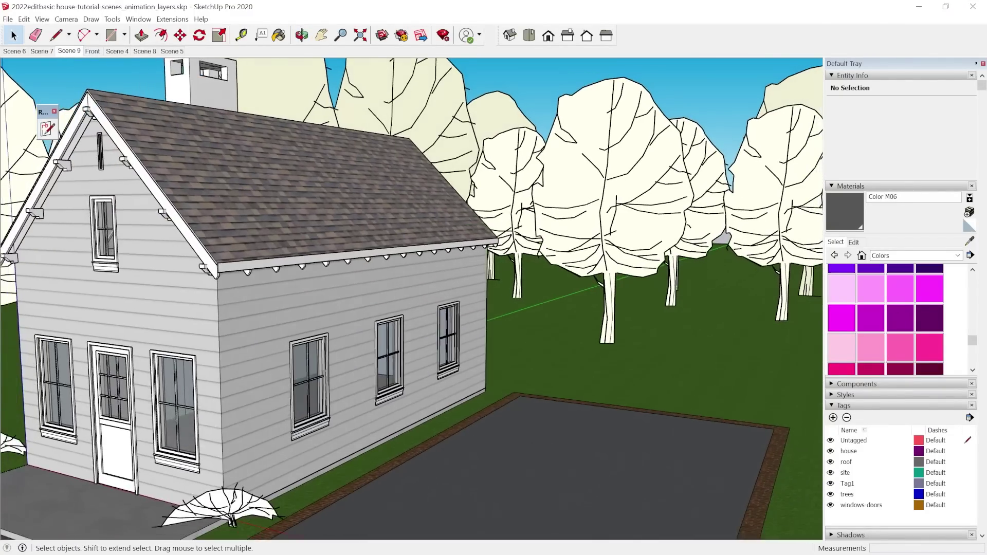
right_click(71, 55)
left_click(116, 107)
type("Fina")
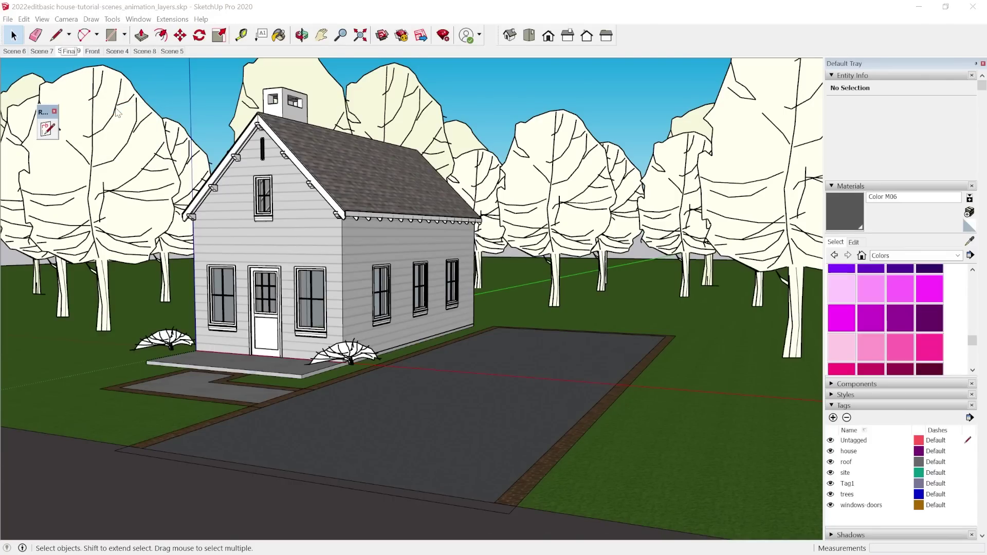